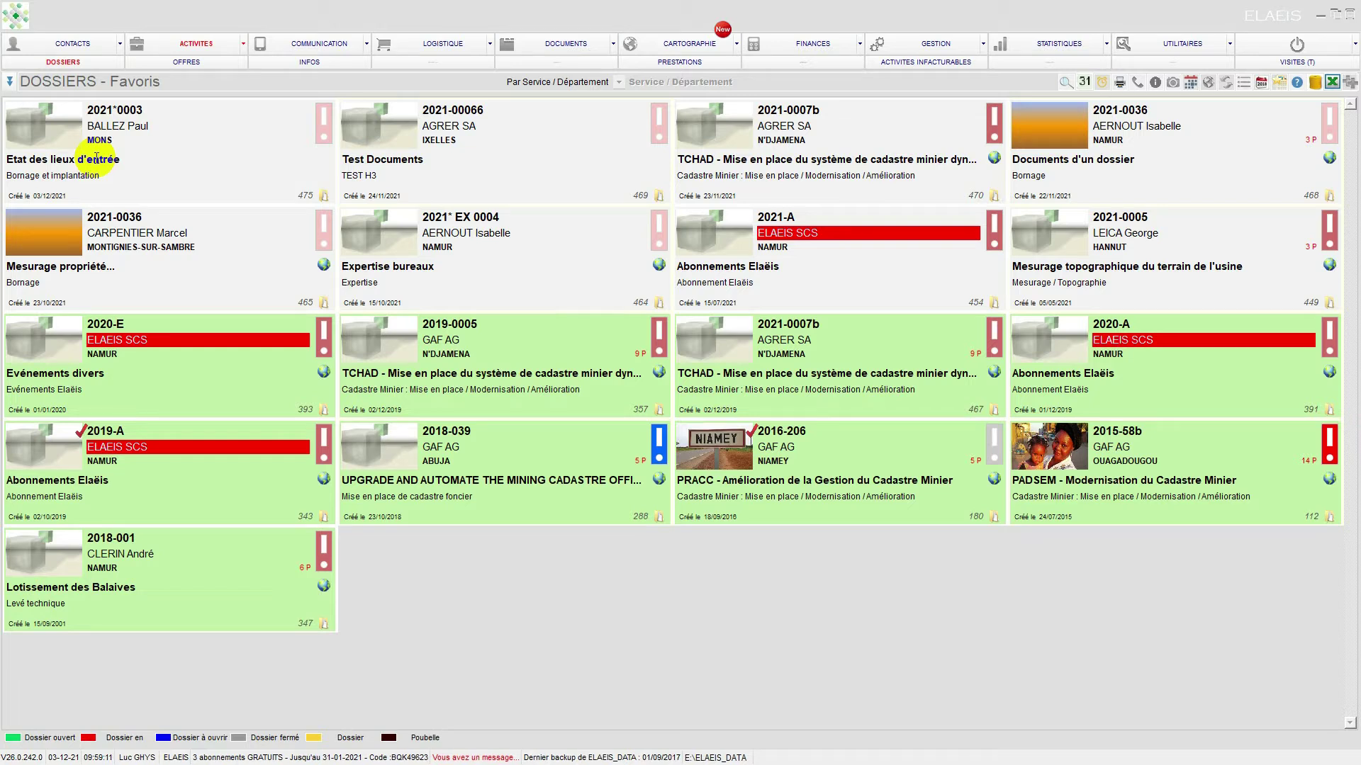
- Open the poste of the "Etat des lieux d'entrée" dossier and access the Facturation section of its dashboard
click(62, 124)
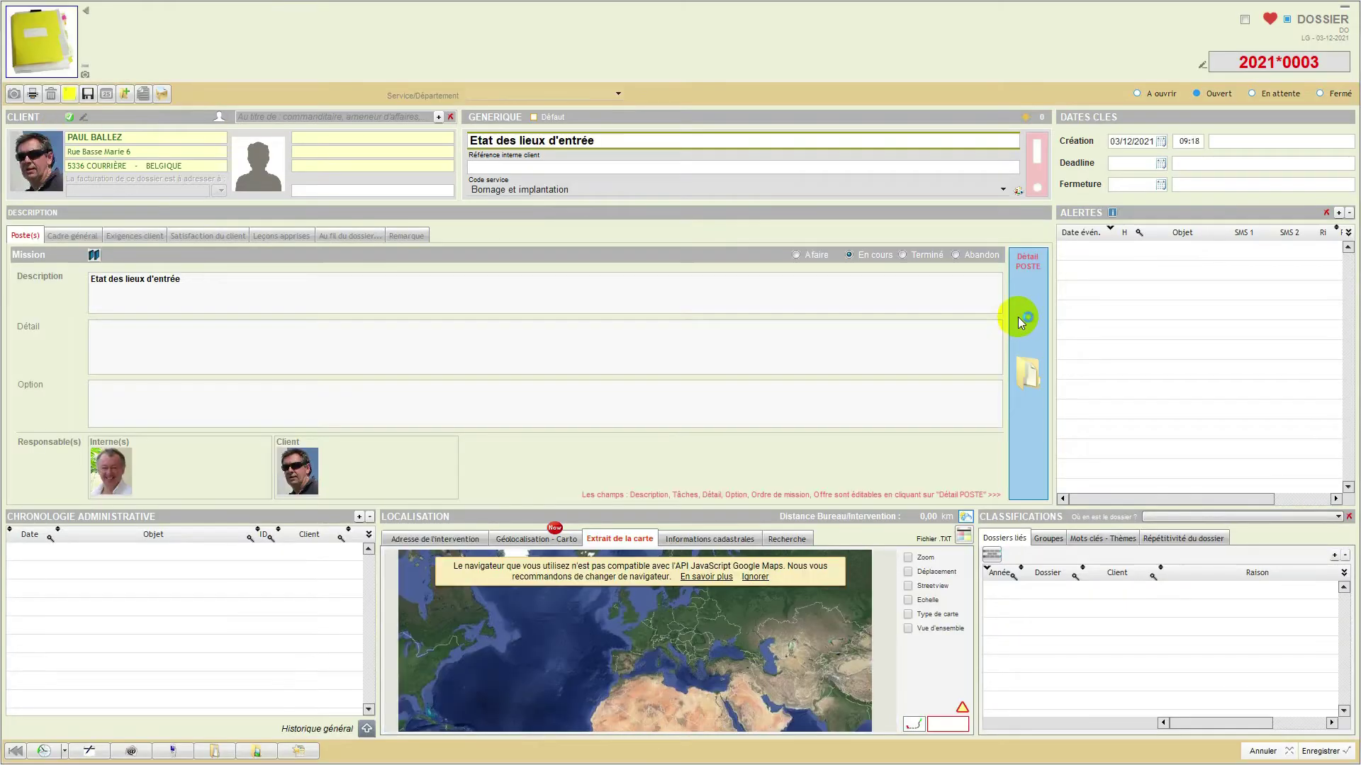
click(1024, 322)
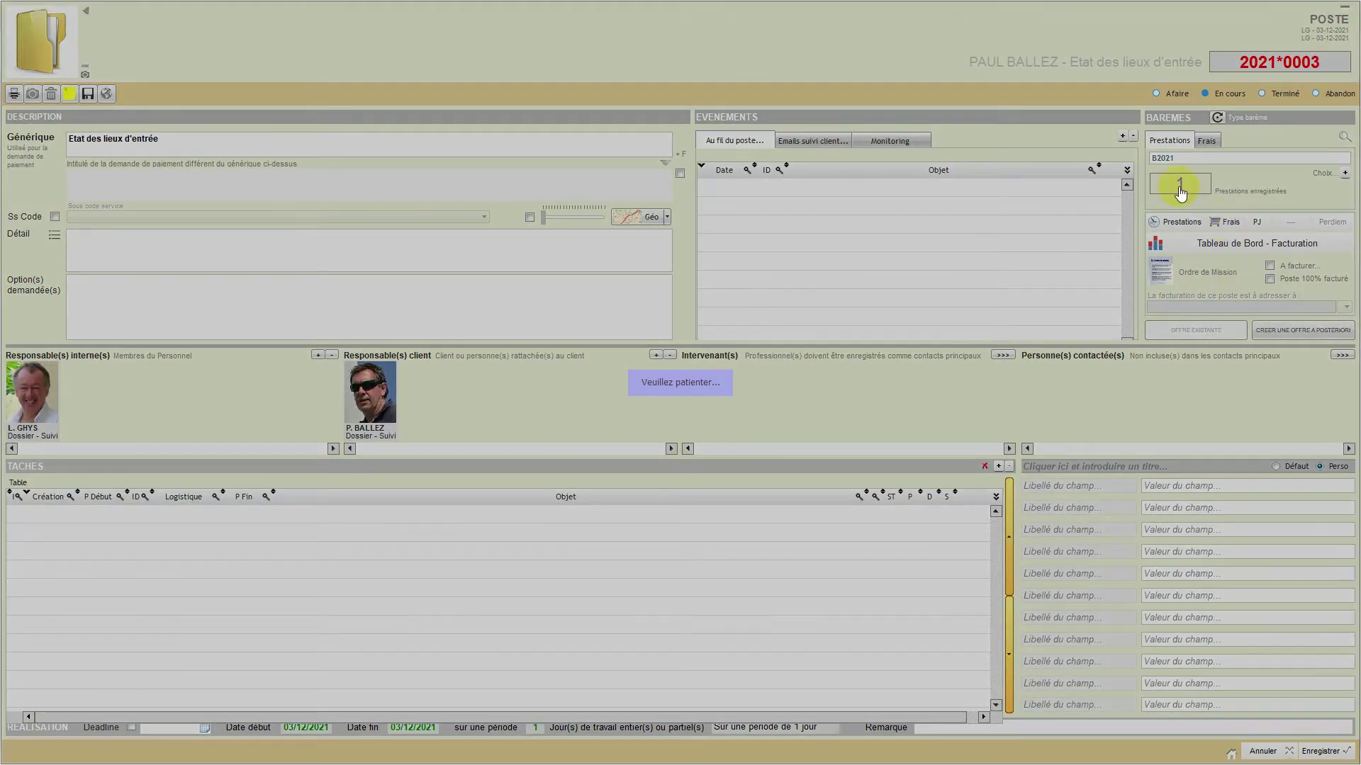
click(1236, 242)
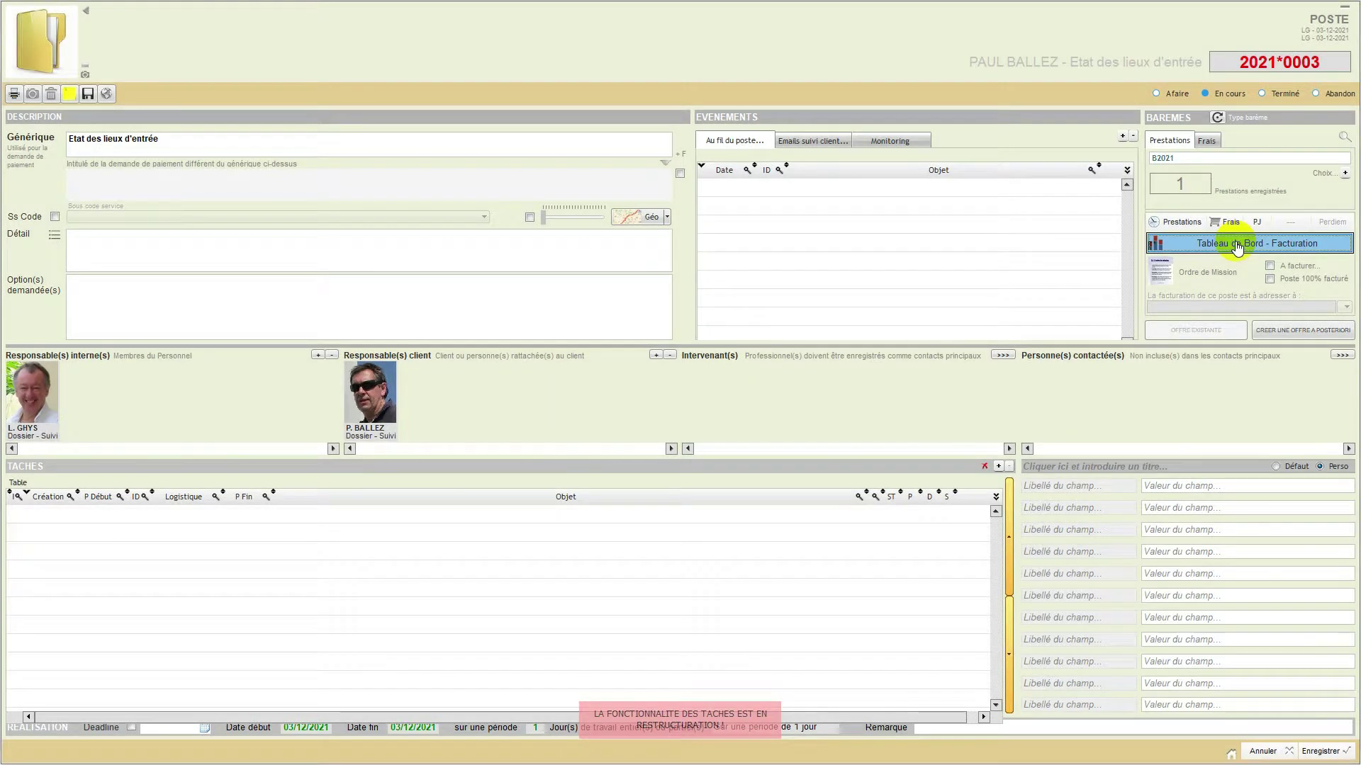
click(1236, 244)
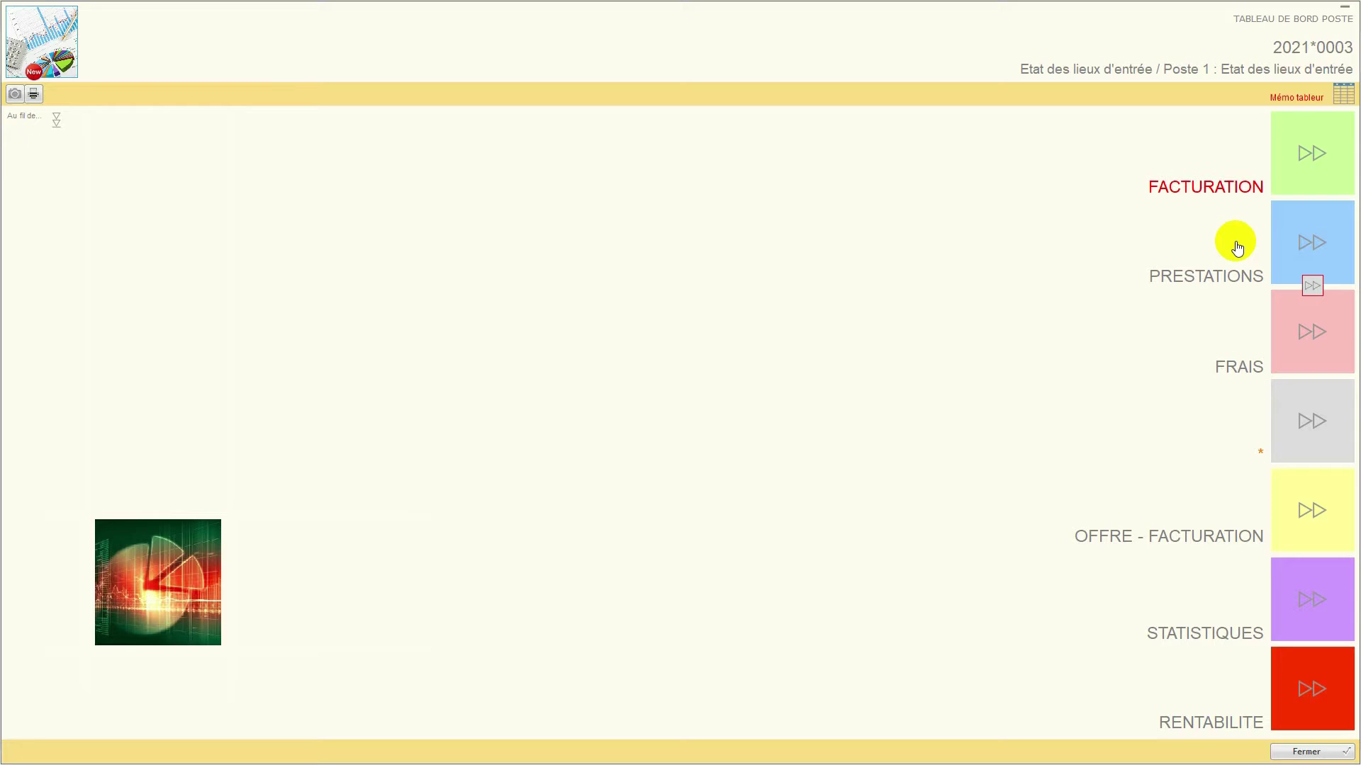
click(1301, 187)
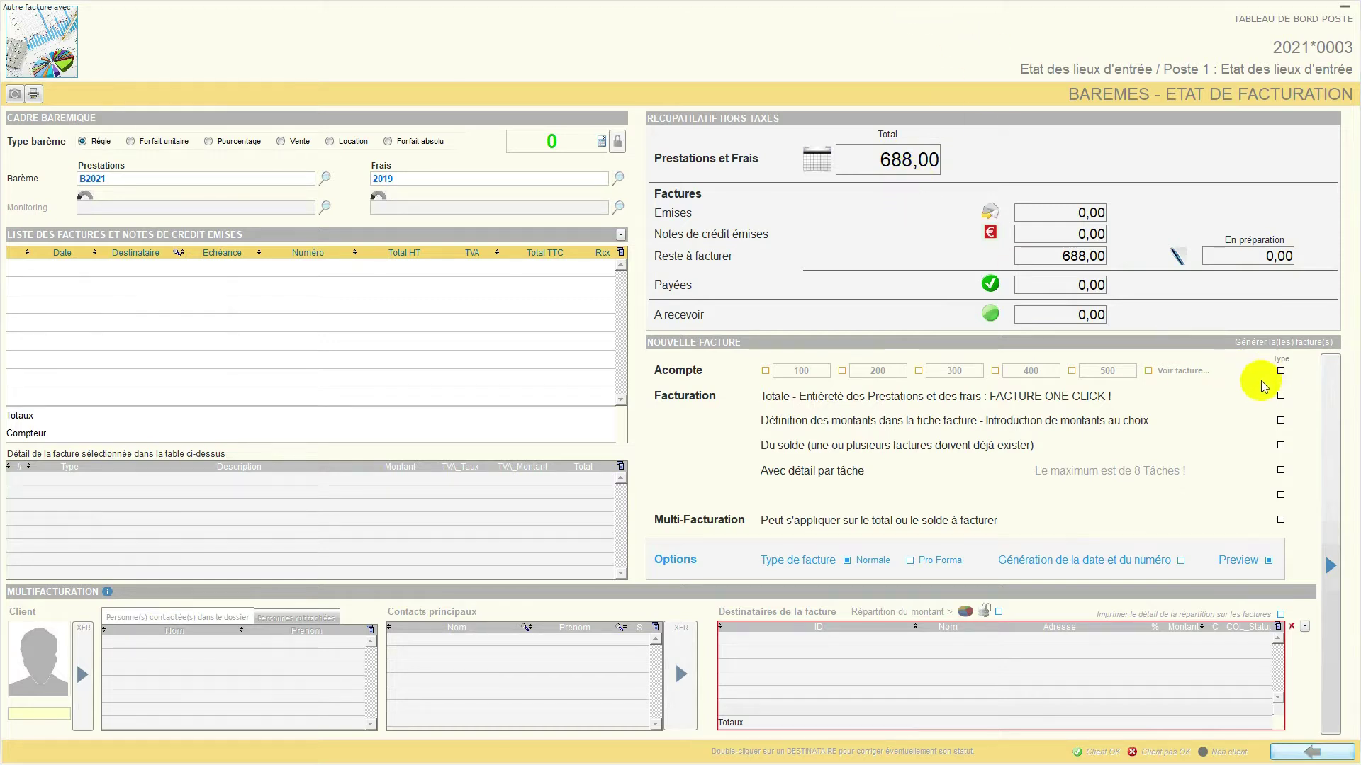
- Create a new invoice for all services and costs with the FACTURE ONE CLICK option and review its preview
click(1280, 396)
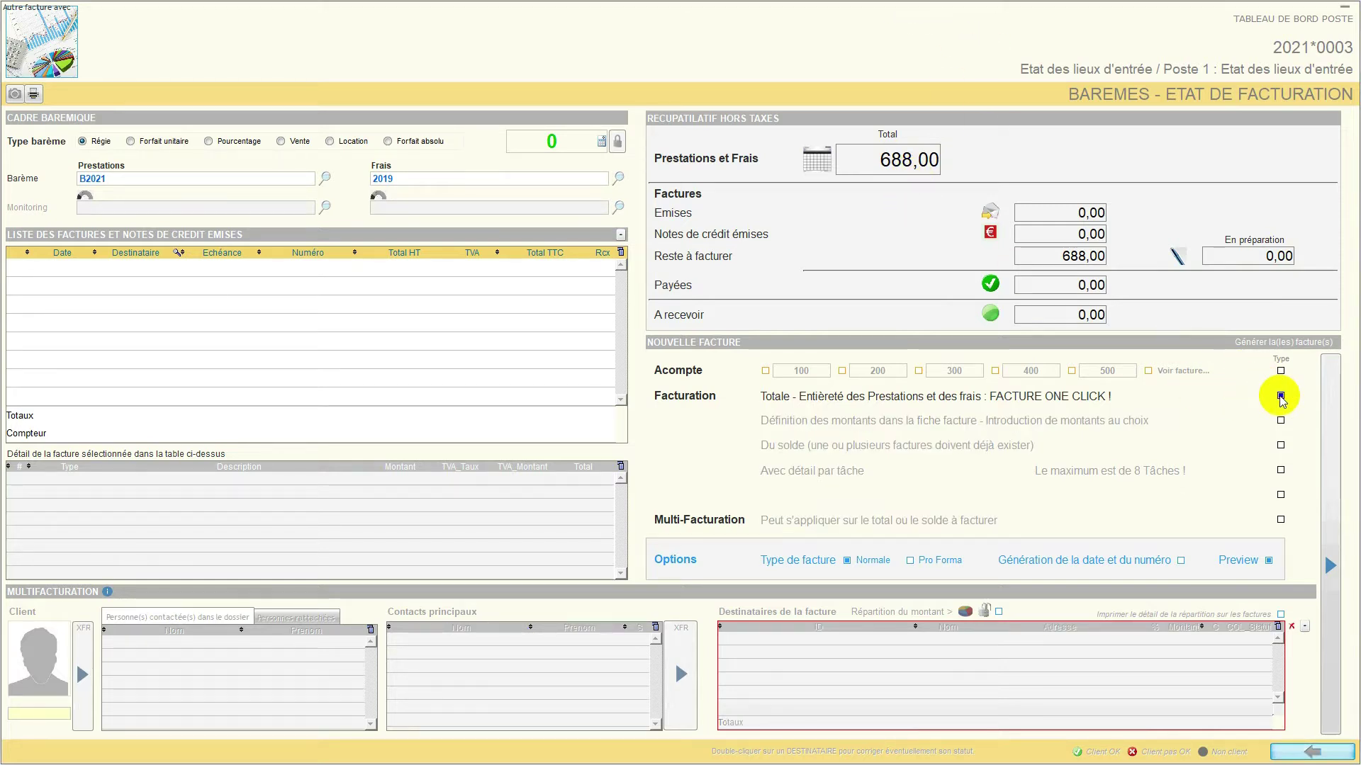
click(1328, 455)
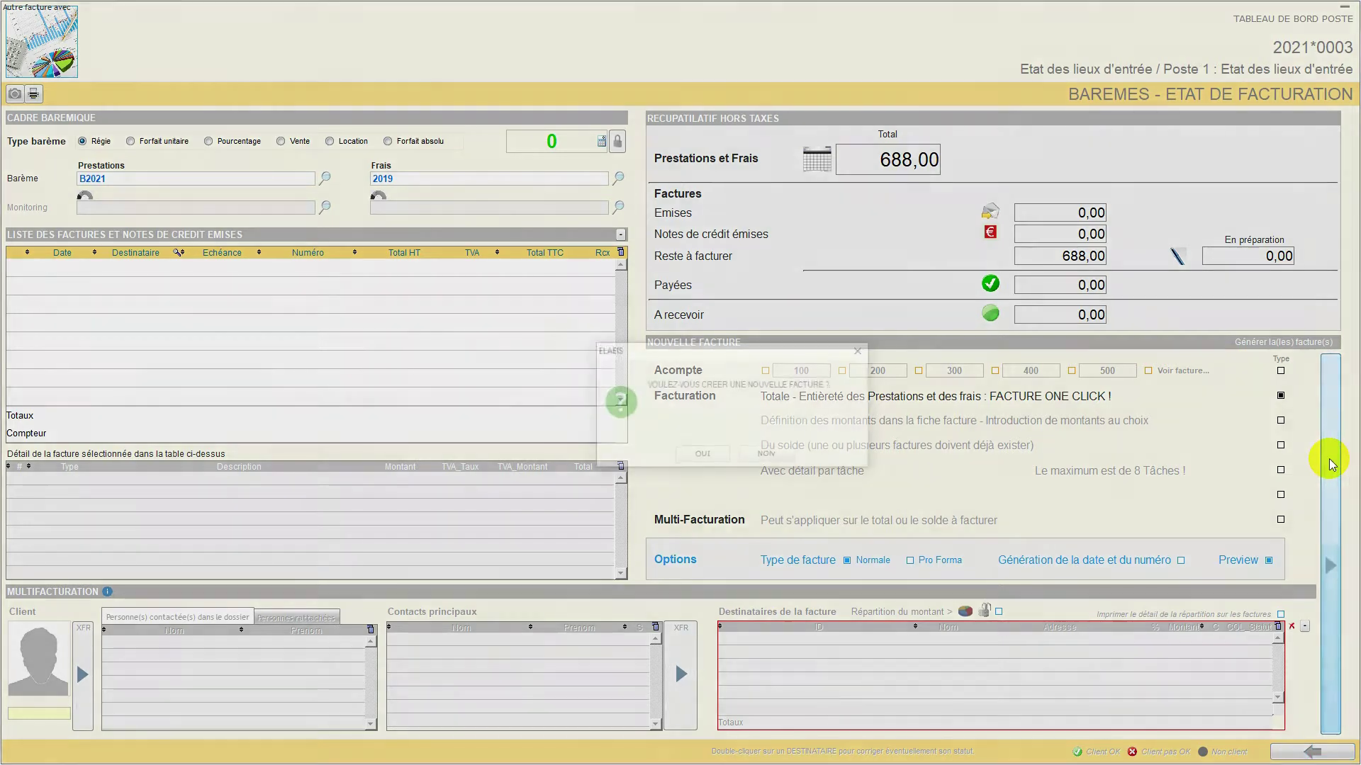
click(714, 454)
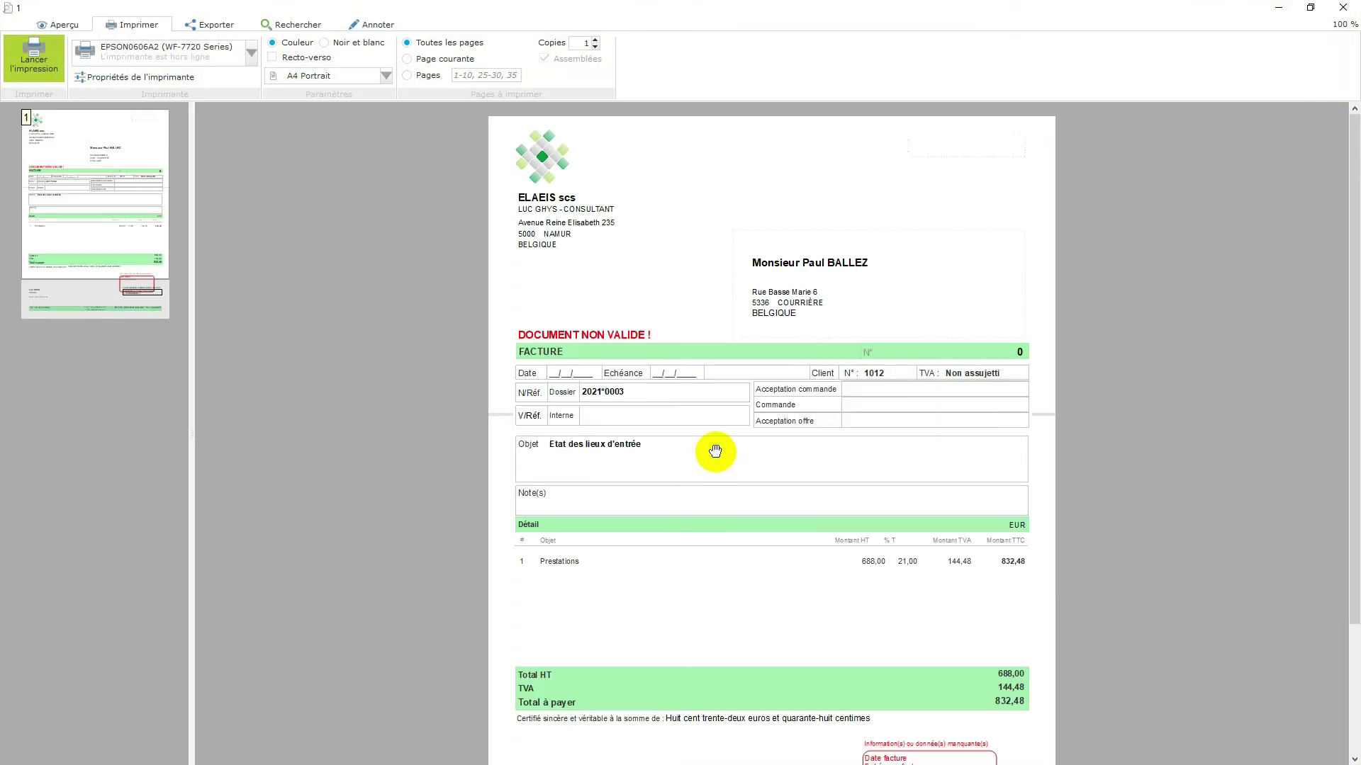
drag(872, 350, 872, 244)
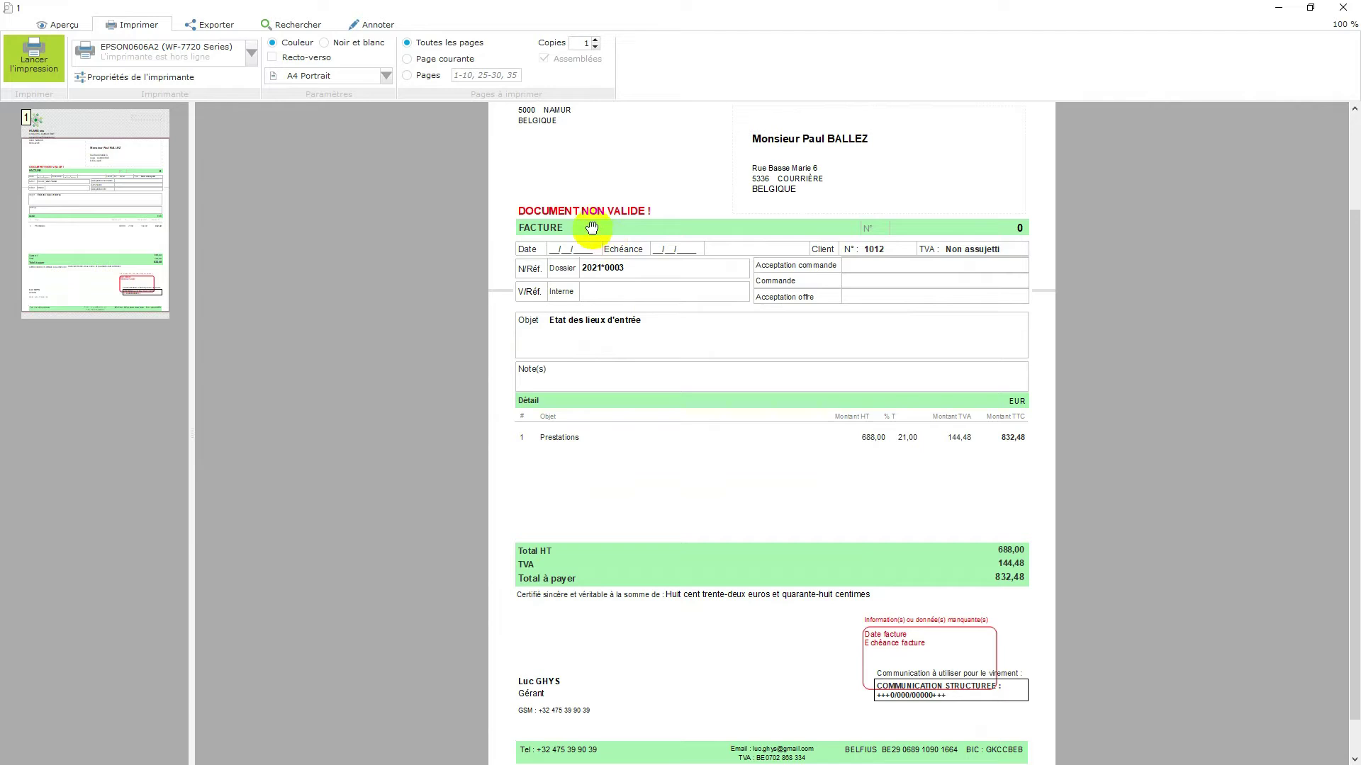
scroll(587, 240, up, 1)
drag(588, 240, 590, 287)
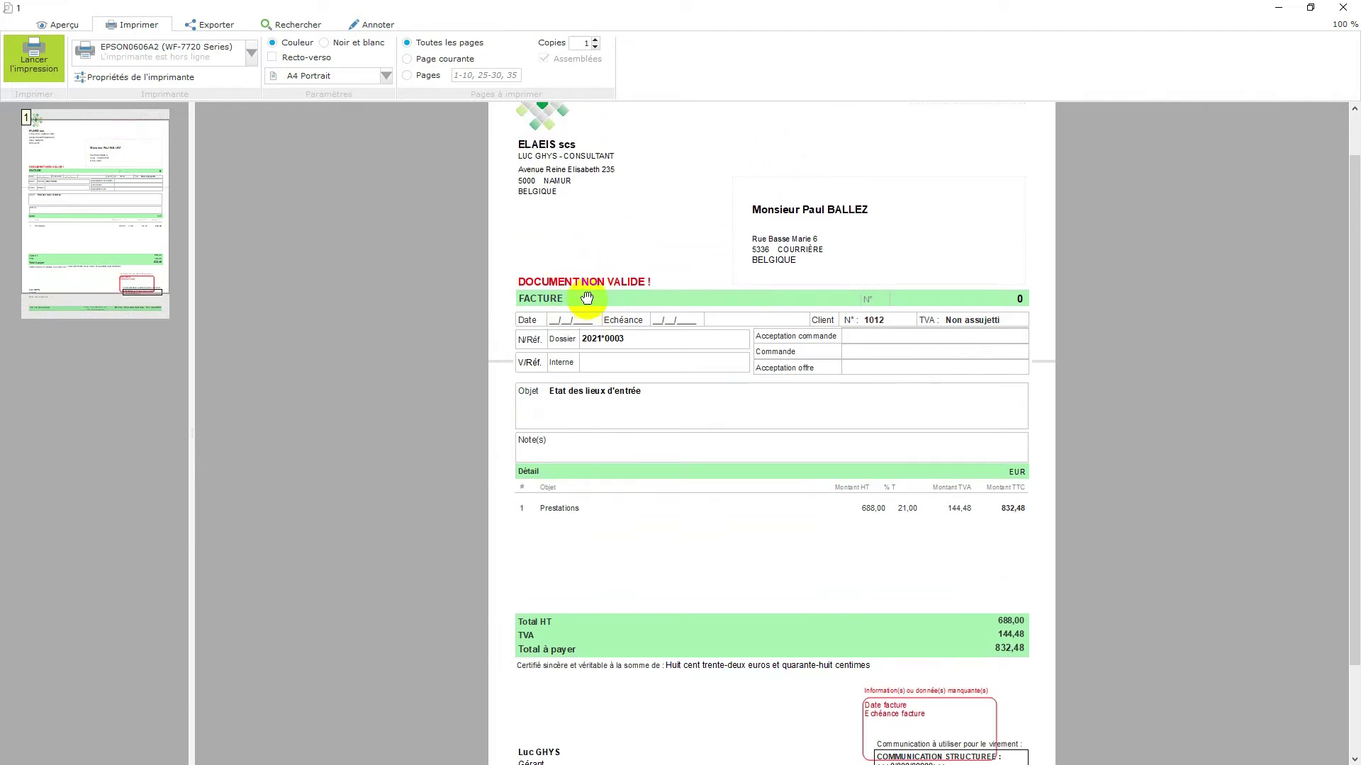
click(1343, 7)
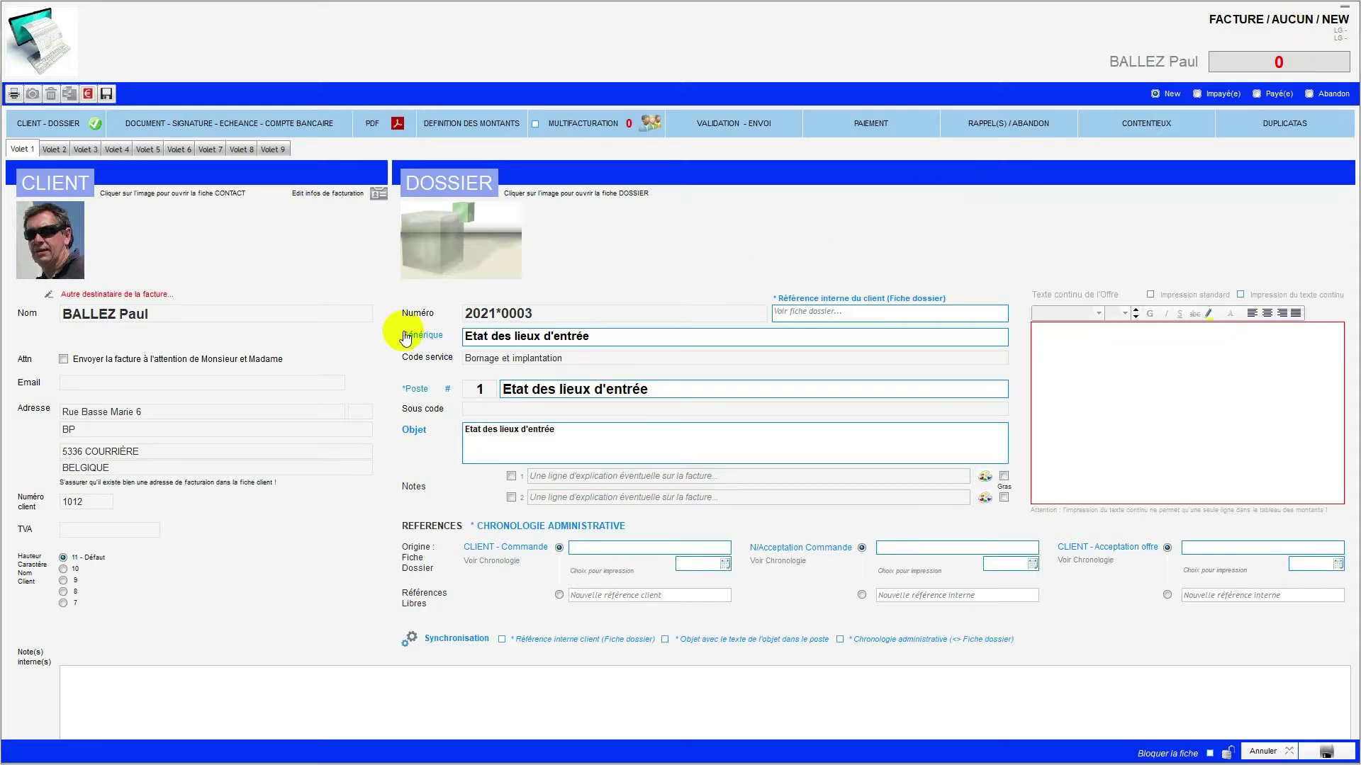
- Generate the definitive date and number for the new invoice
click(198, 125)
click(139, 312)
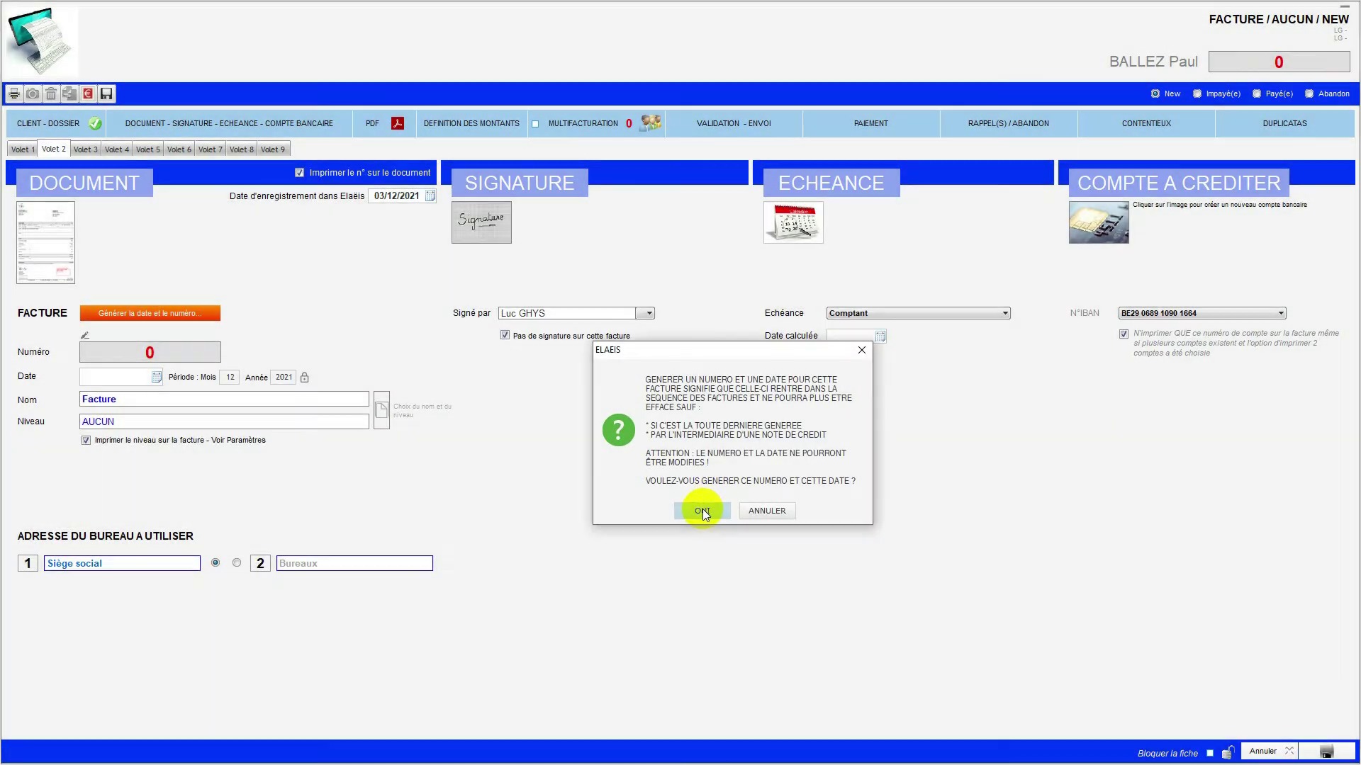
click(703, 509)
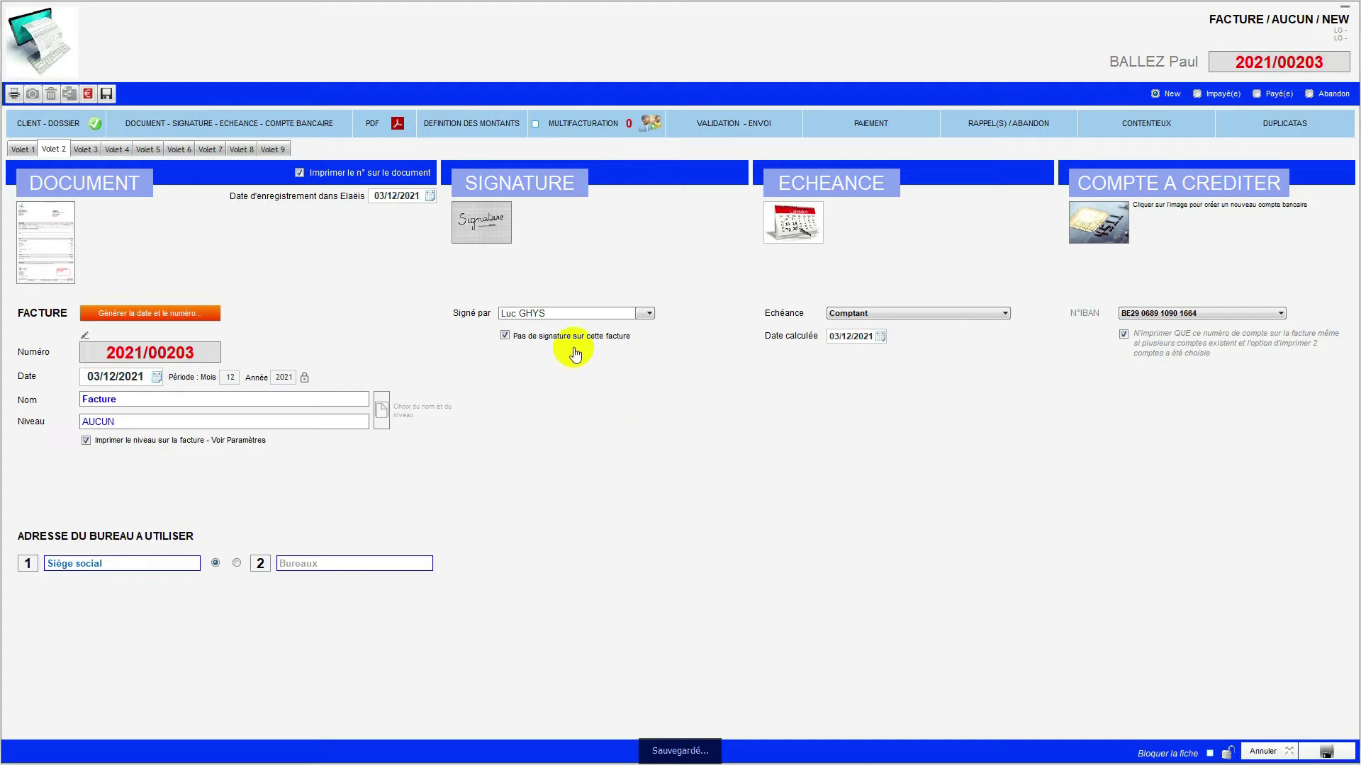
- Edit the invoice's Prestations line, setting the amount to 344 and the description to "EDL - 50 % comme convenu"
click(473, 128)
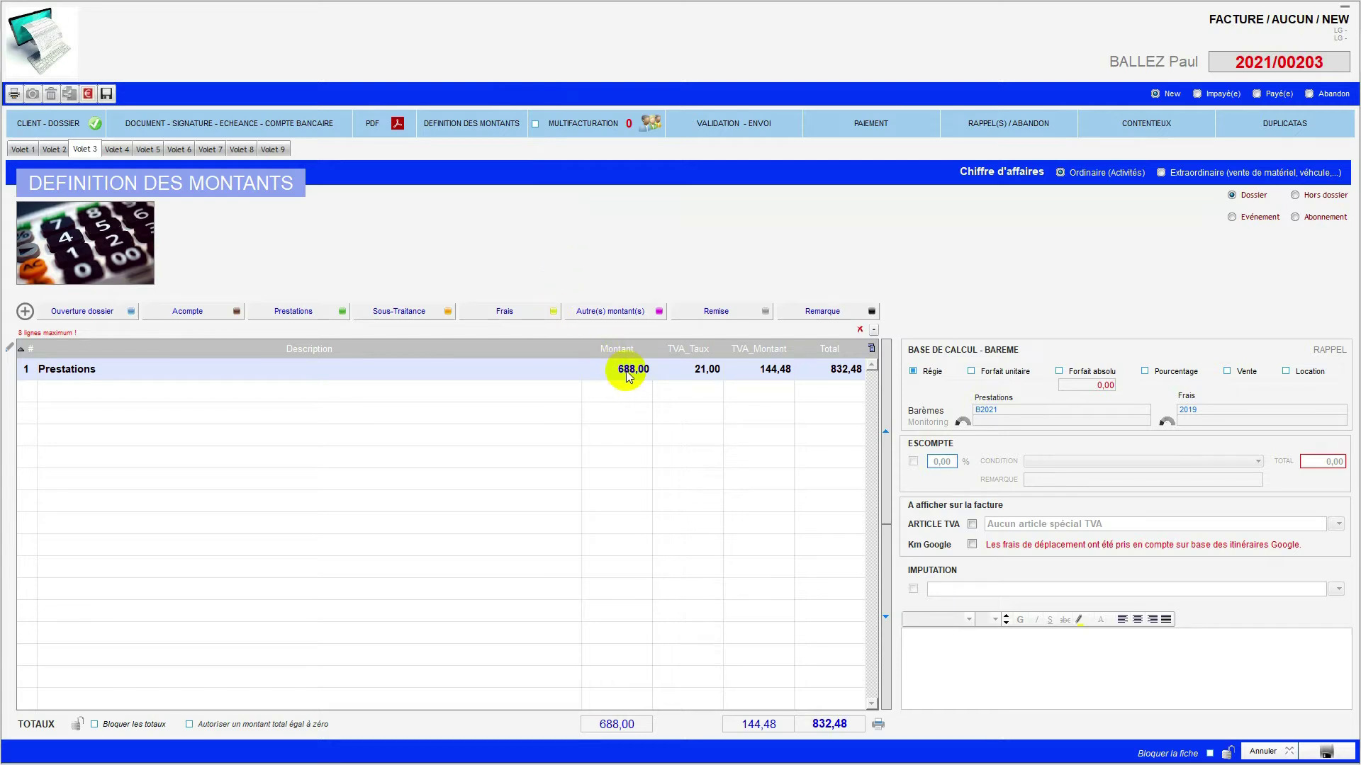
double_click(516, 368)
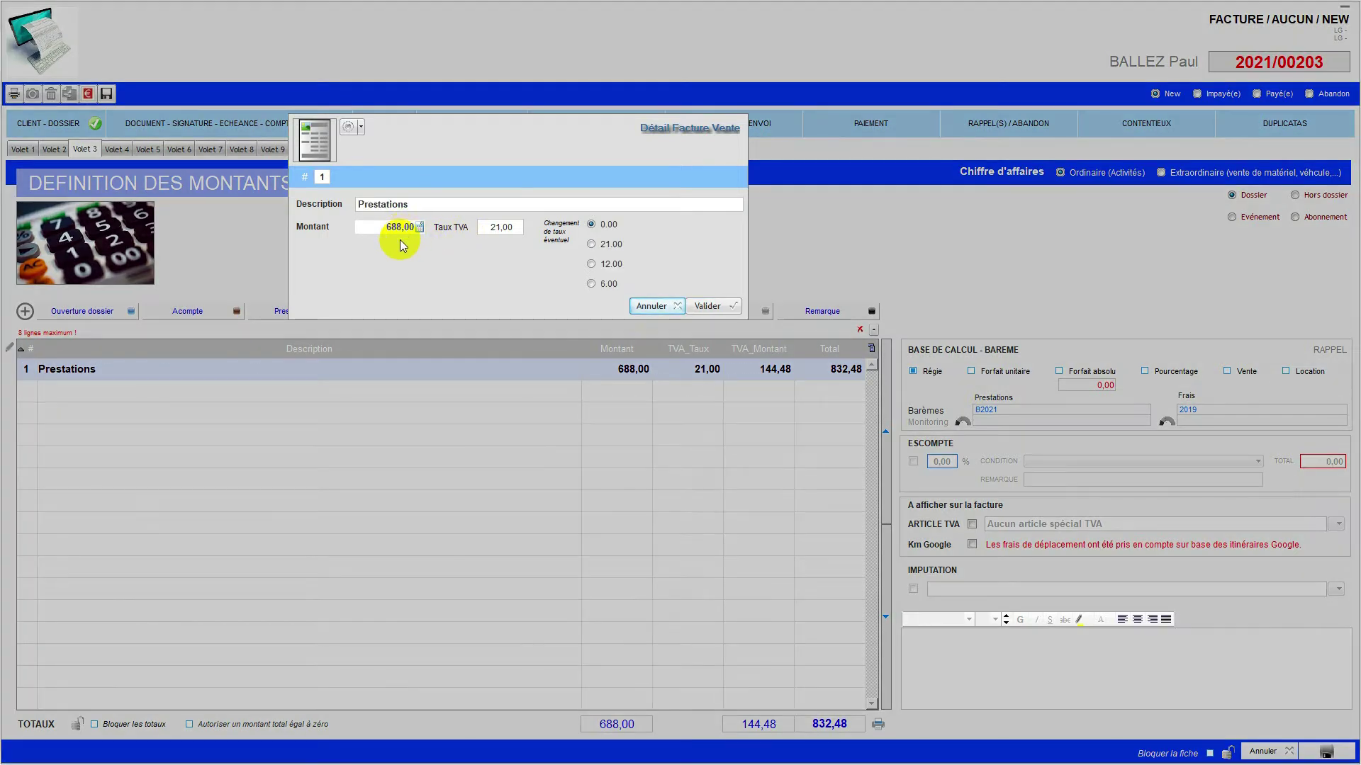
click(388, 226)
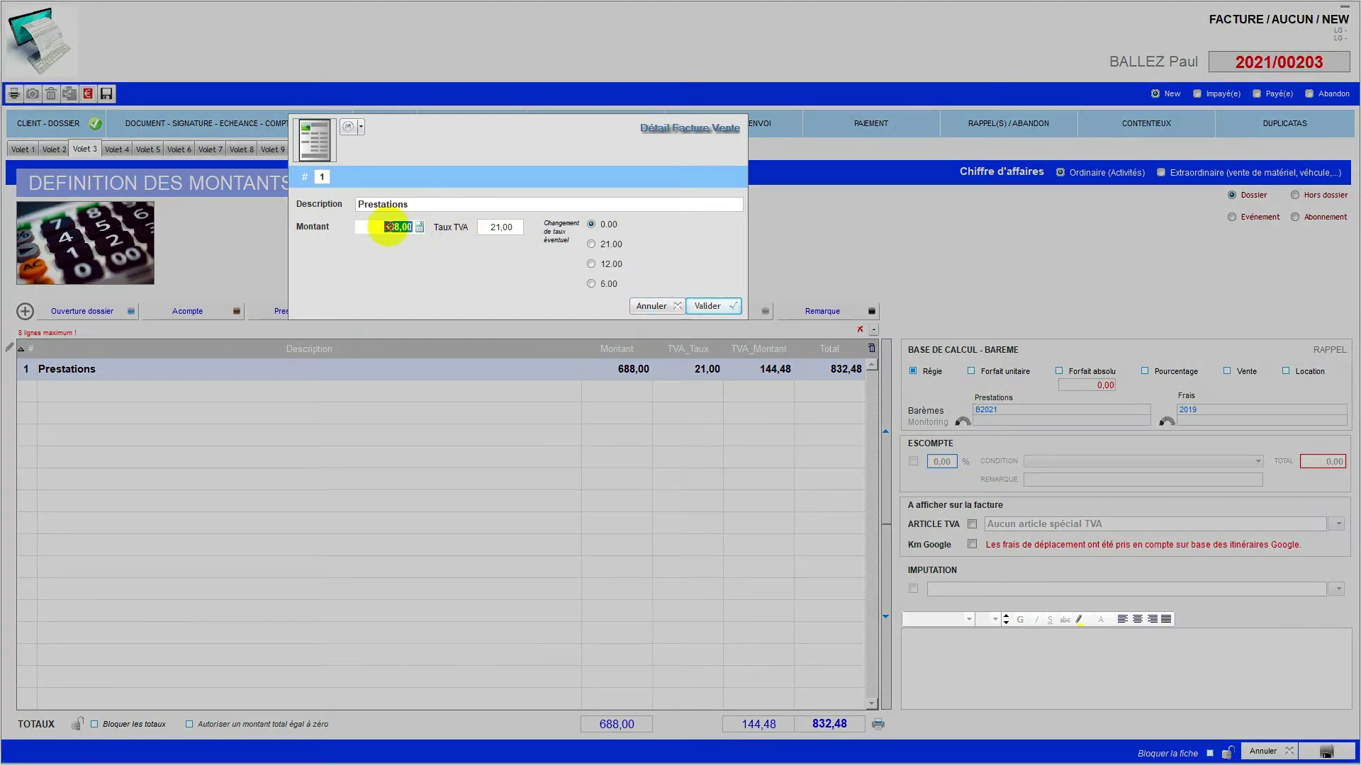
text(344)
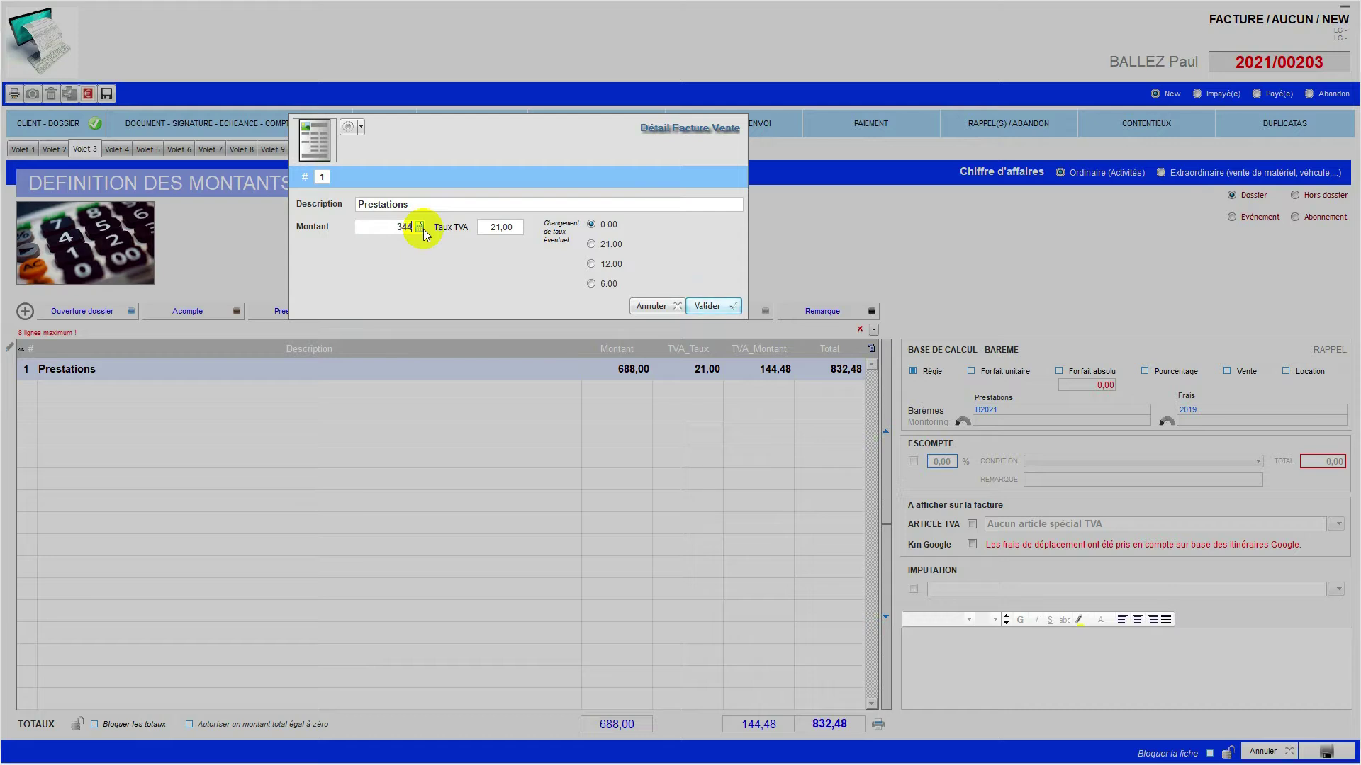
click(436, 203)
text(E)
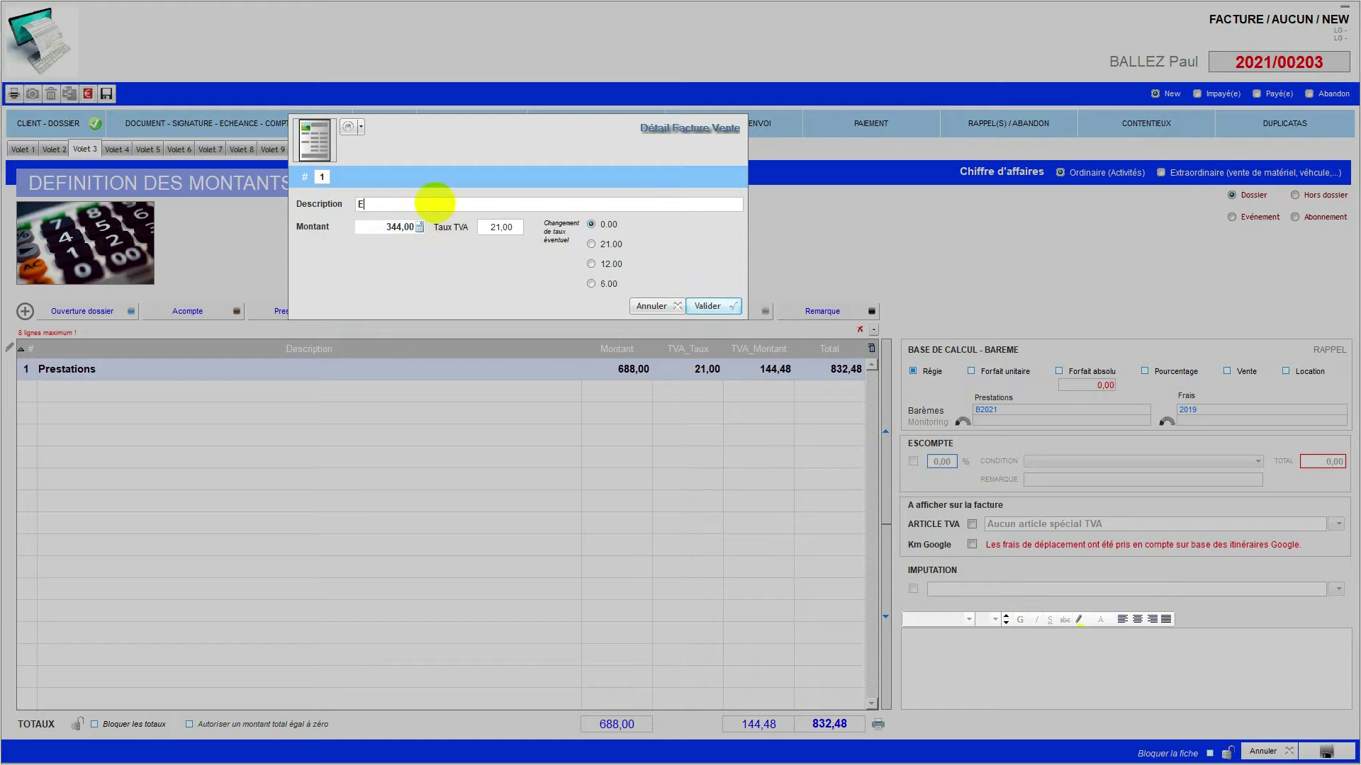
text(DL - 50 % comme convenu)
click(591, 244)
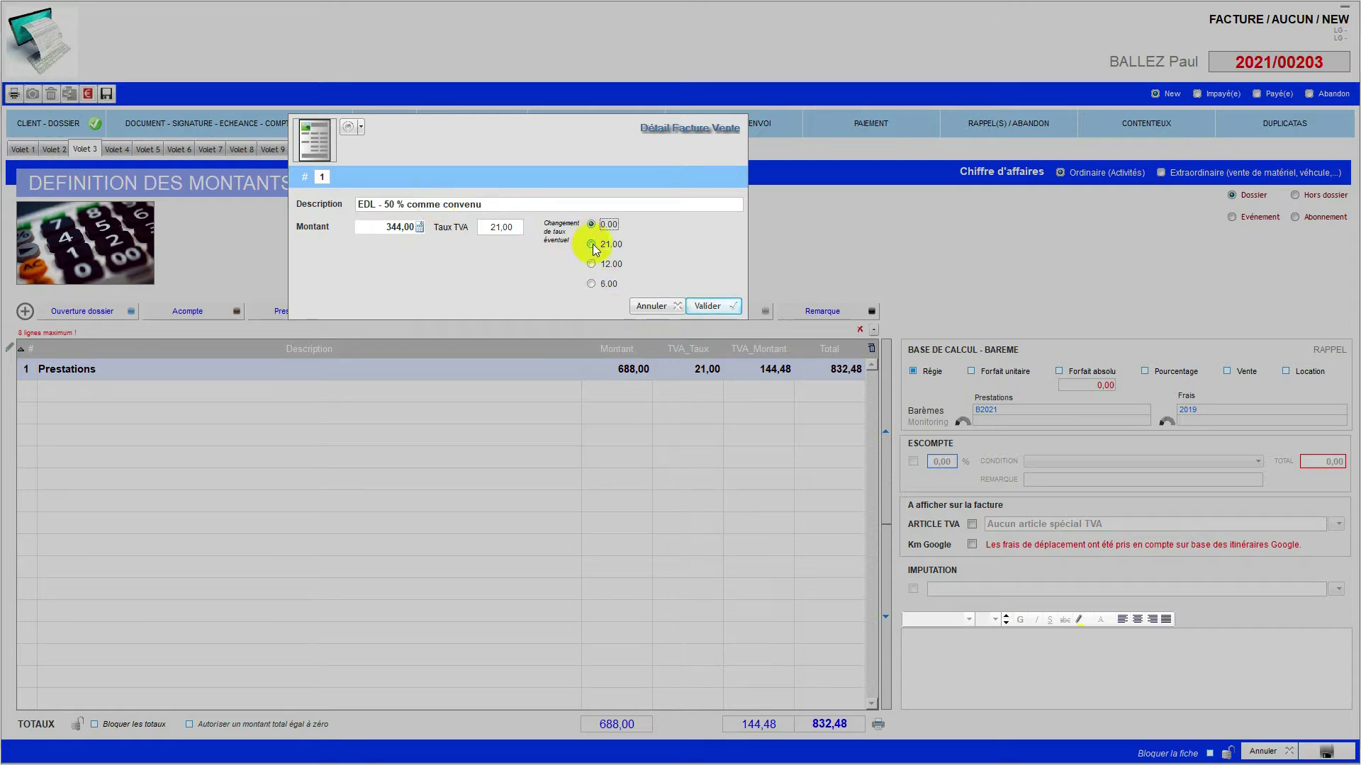
click(706, 306)
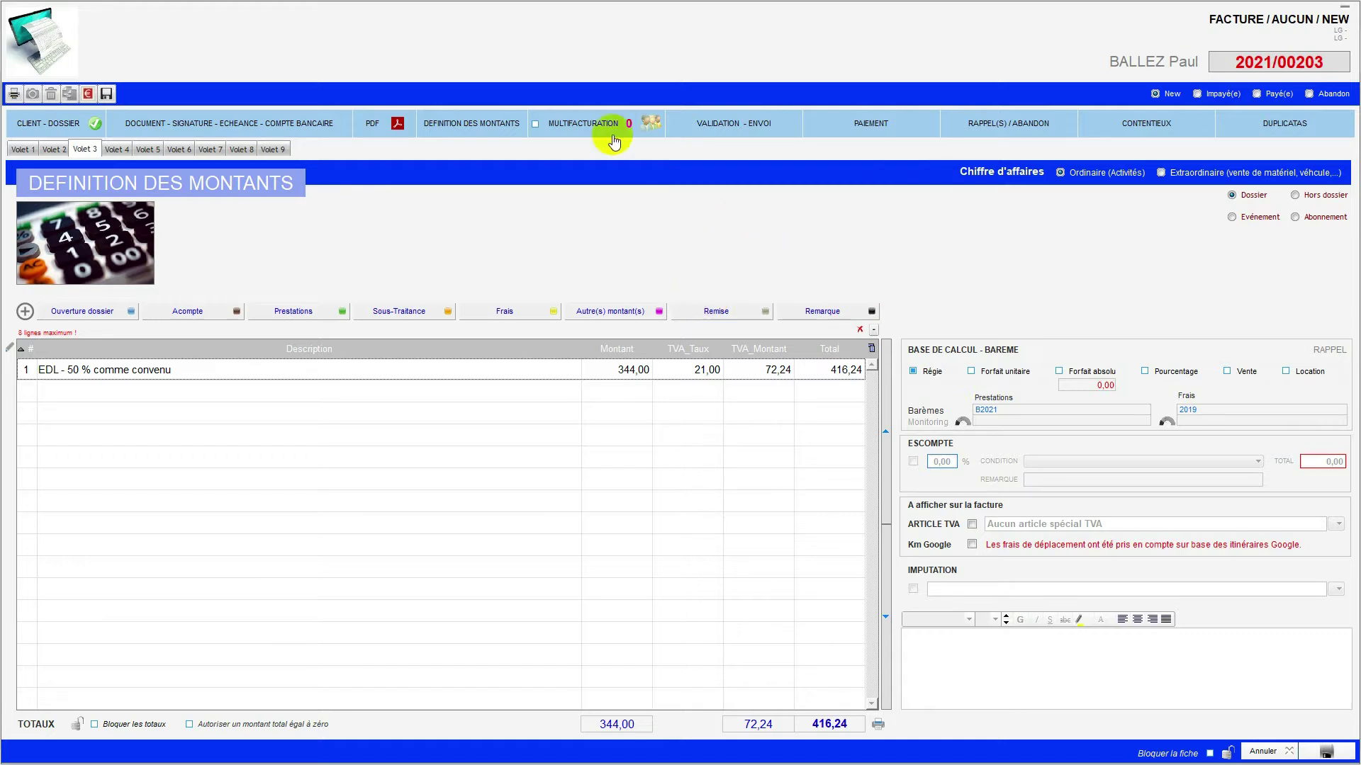
- Mark the invoice as checked, review its client and amount details, and save it with the validation confirmed
click(682, 123)
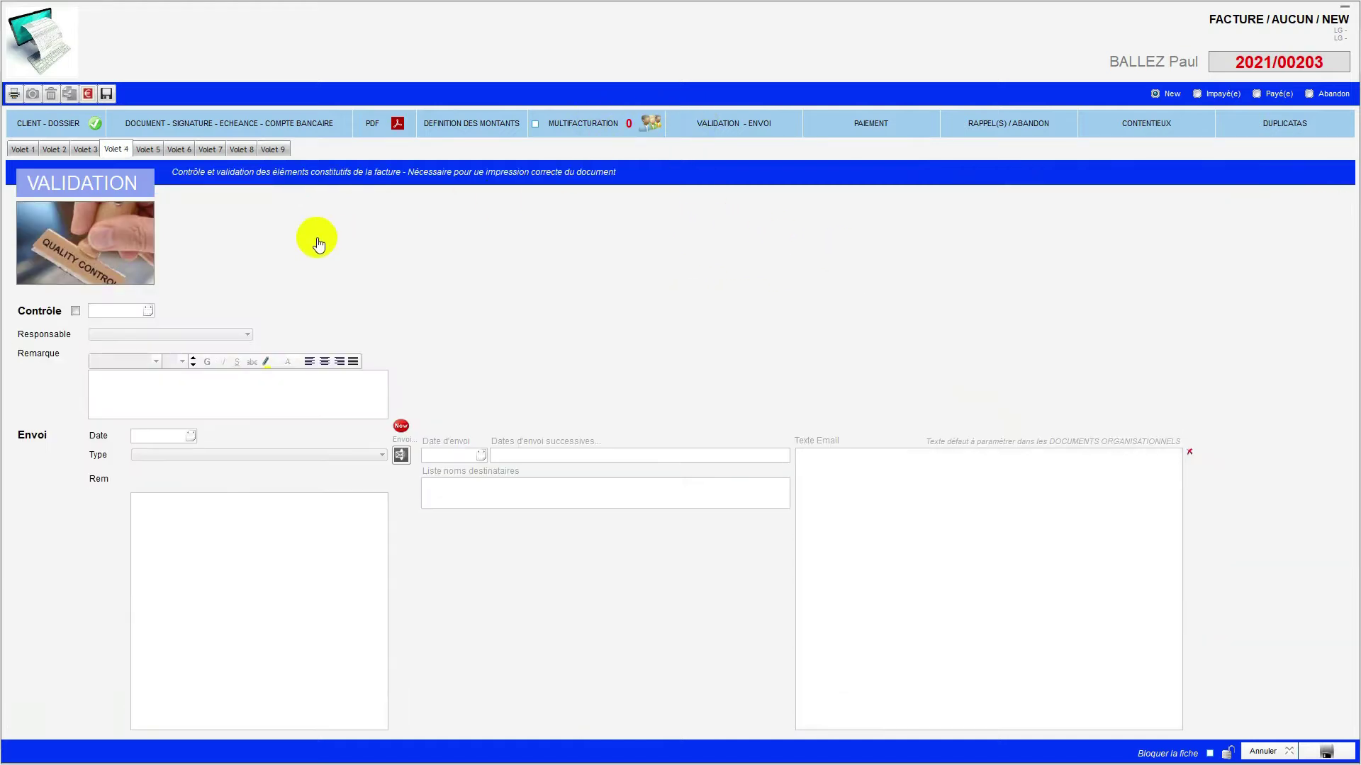
click(75, 310)
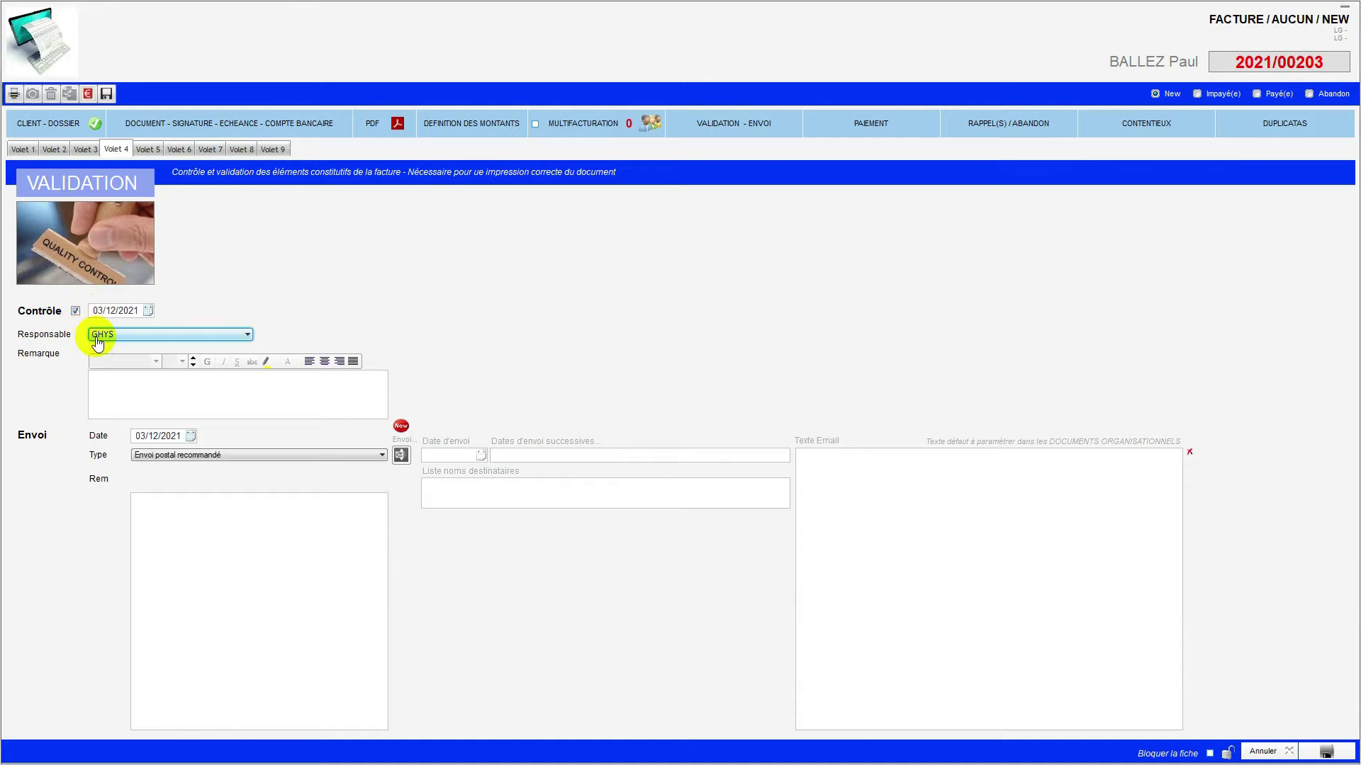
click(62, 124)
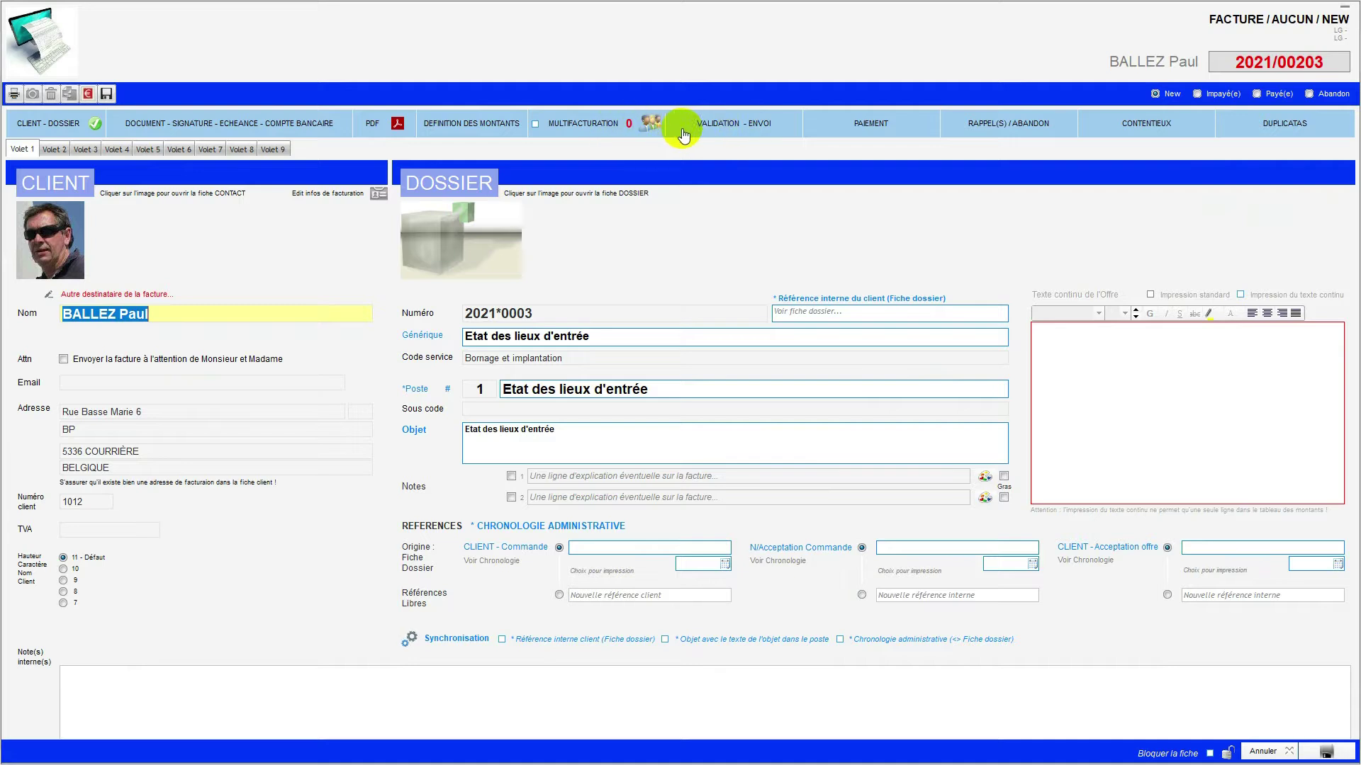
click(491, 134)
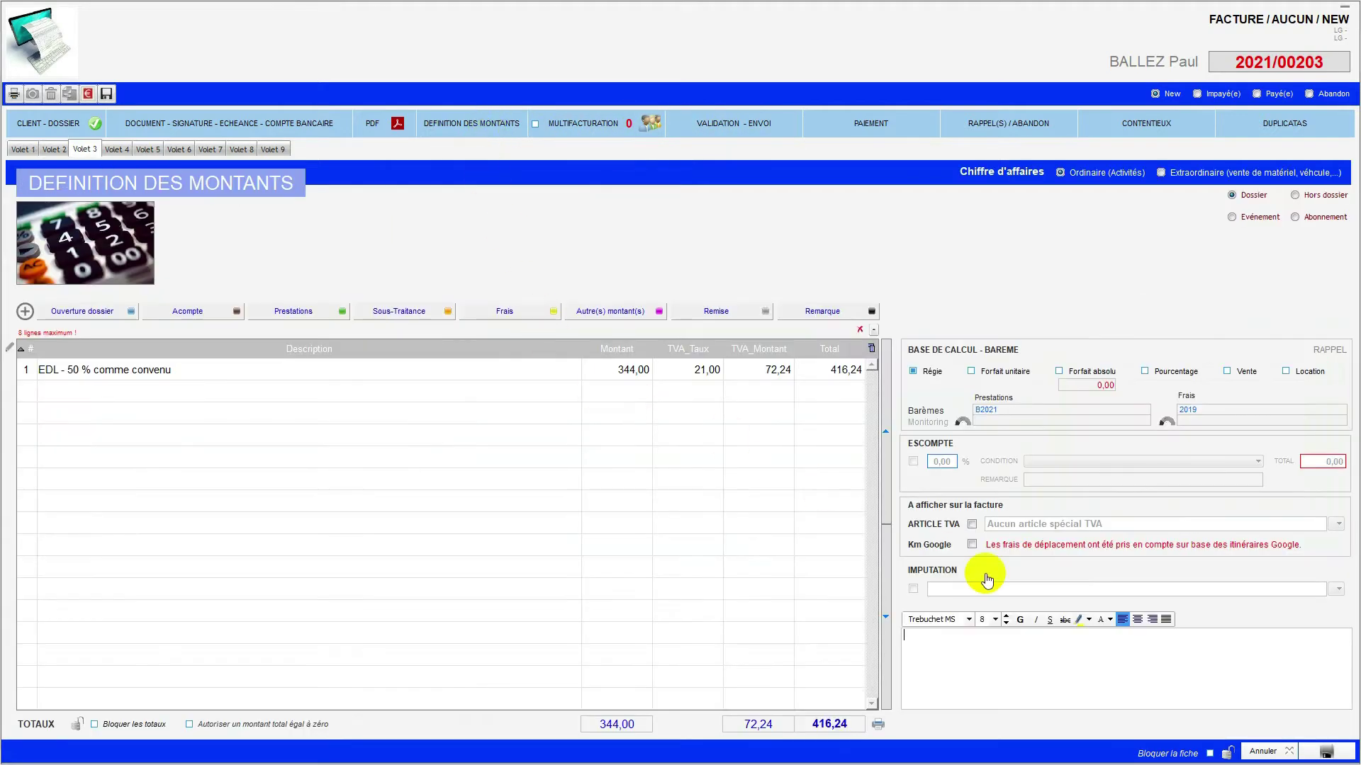
click(765, 123)
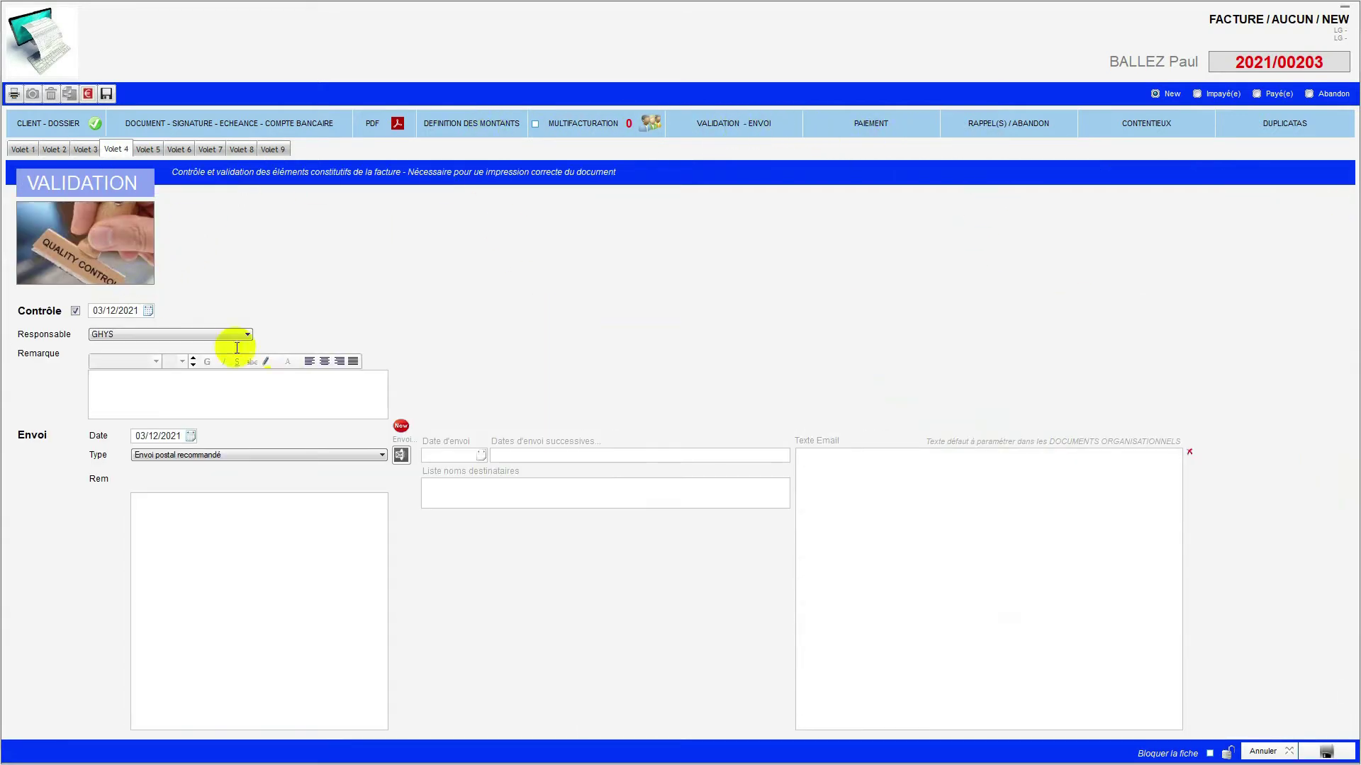
click(1318, 749)
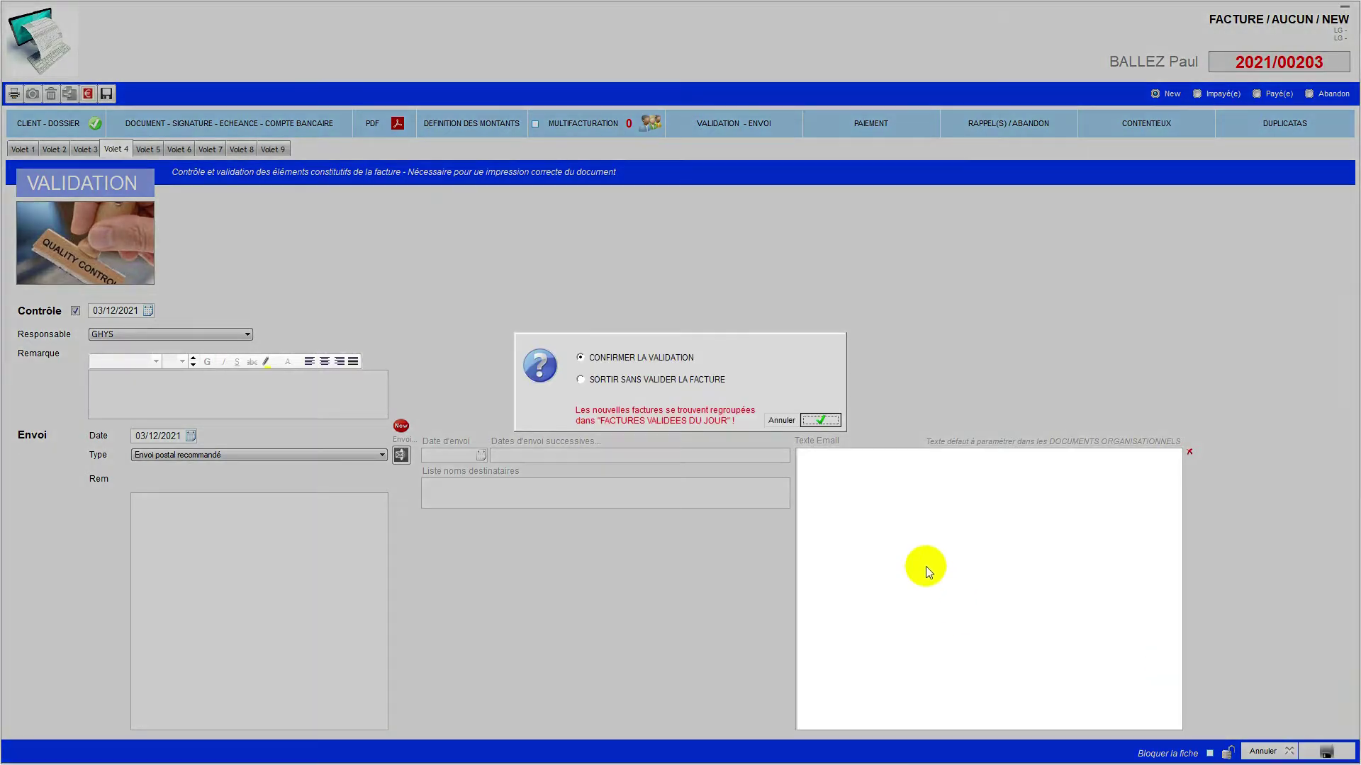
click(826, 421)
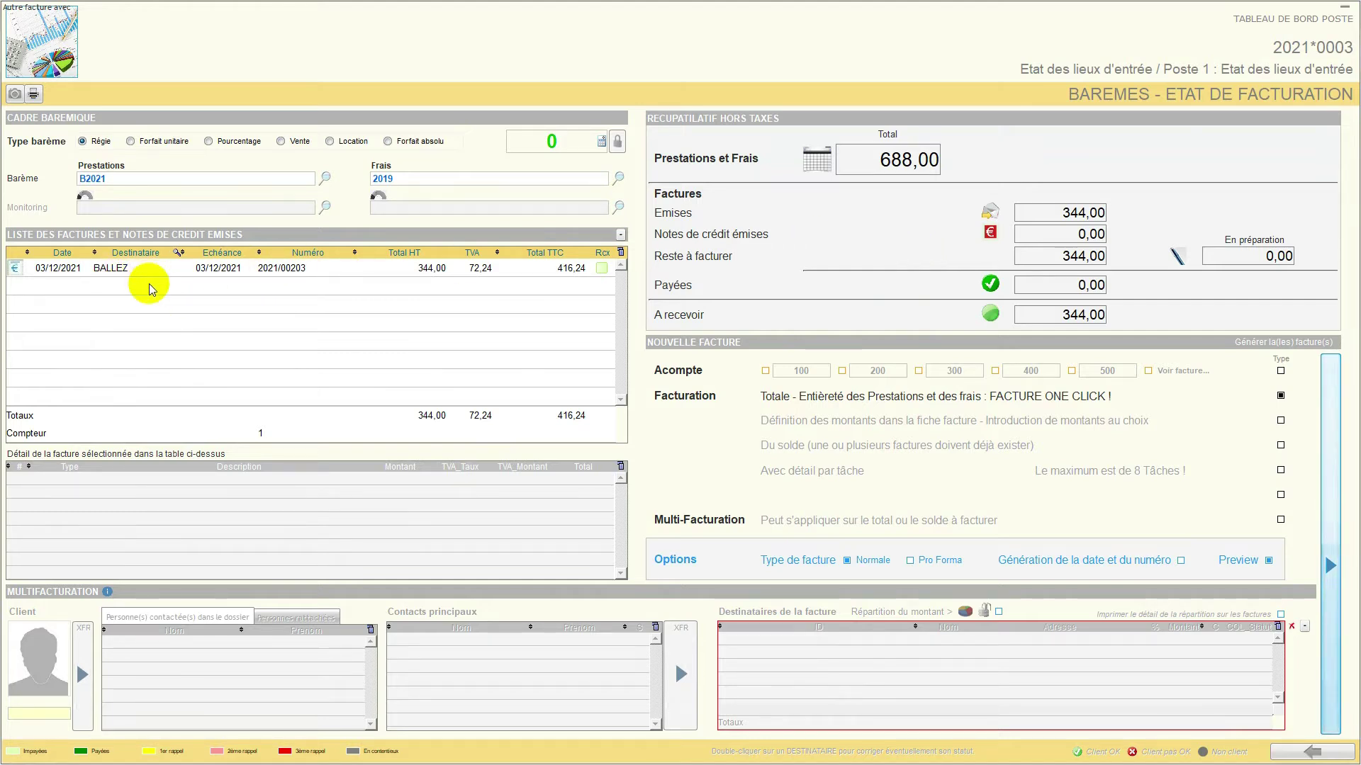
- Leave the billing dashboard, the poste and the dossier, and display the list of unpaid sales invoices
click(1287, 754)
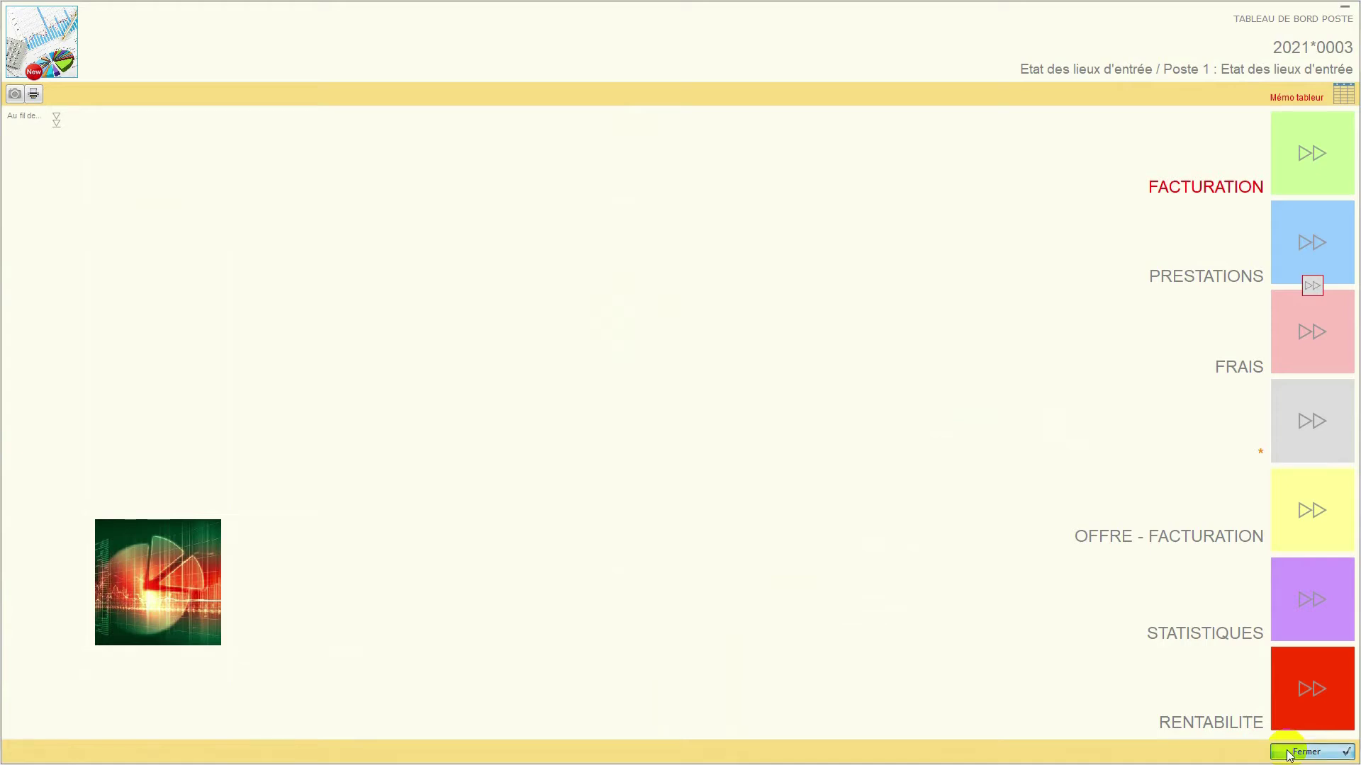
click(1288, 753)
click(1258, 752)
click(1258, 752)
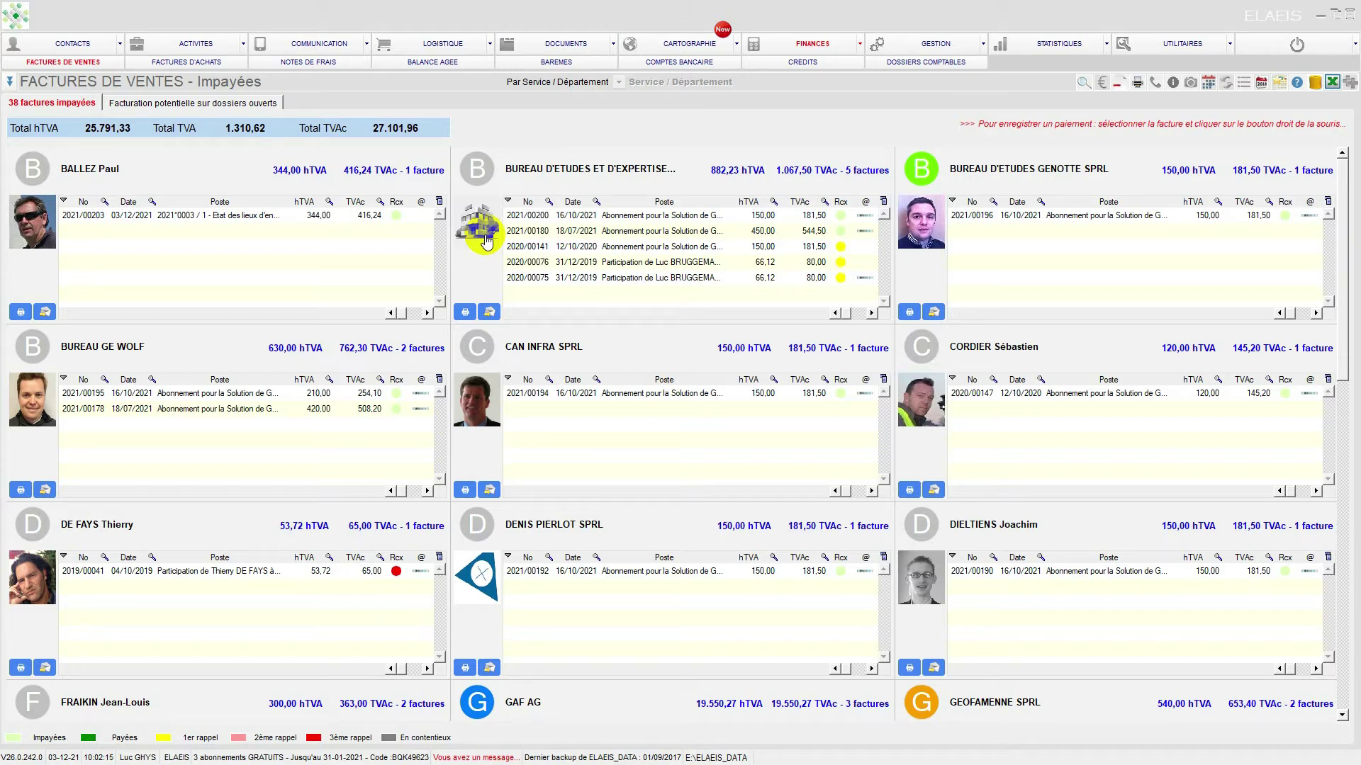
- Open the unpaid "Etat des lieux d'entrée" invoice dated 03/12/2021 and start duplicating it for another existing client
click(160, 219)
double_click(158, 215)
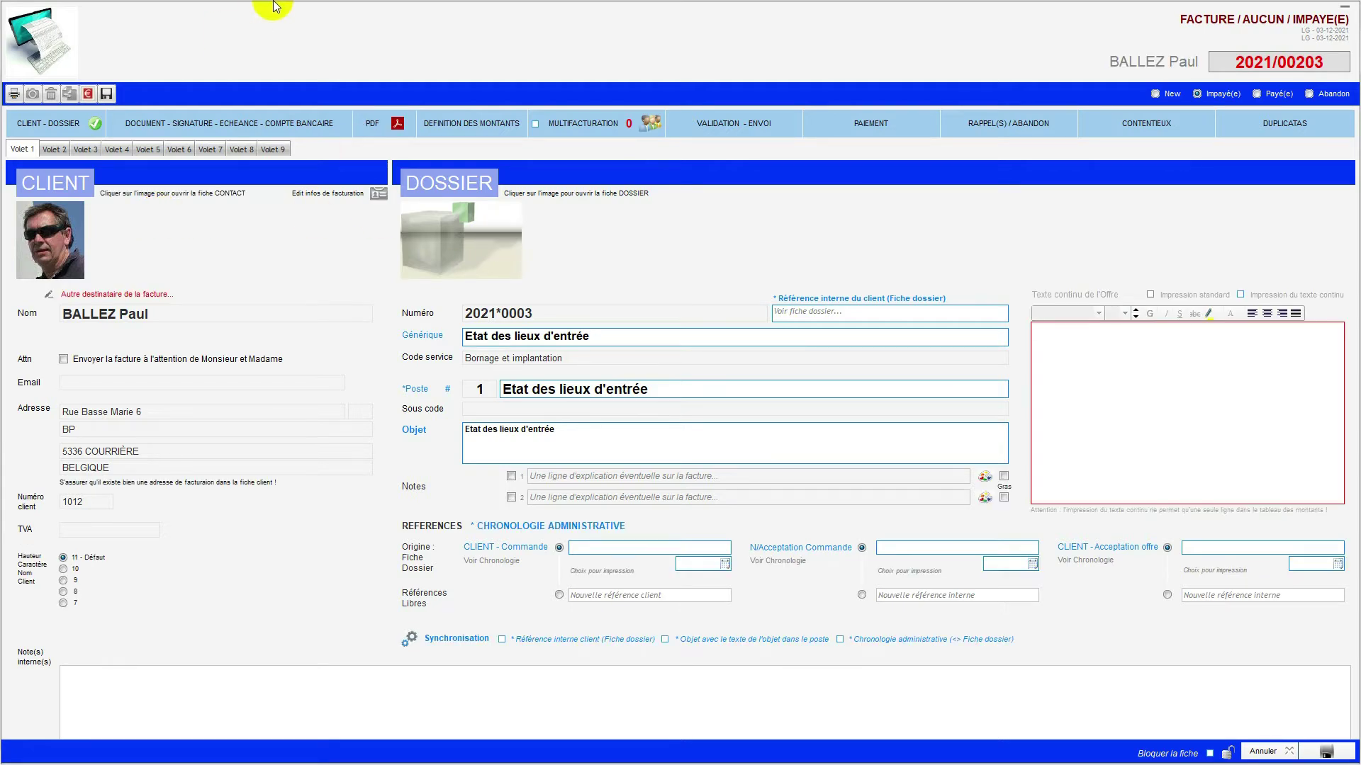
click(67, 96)
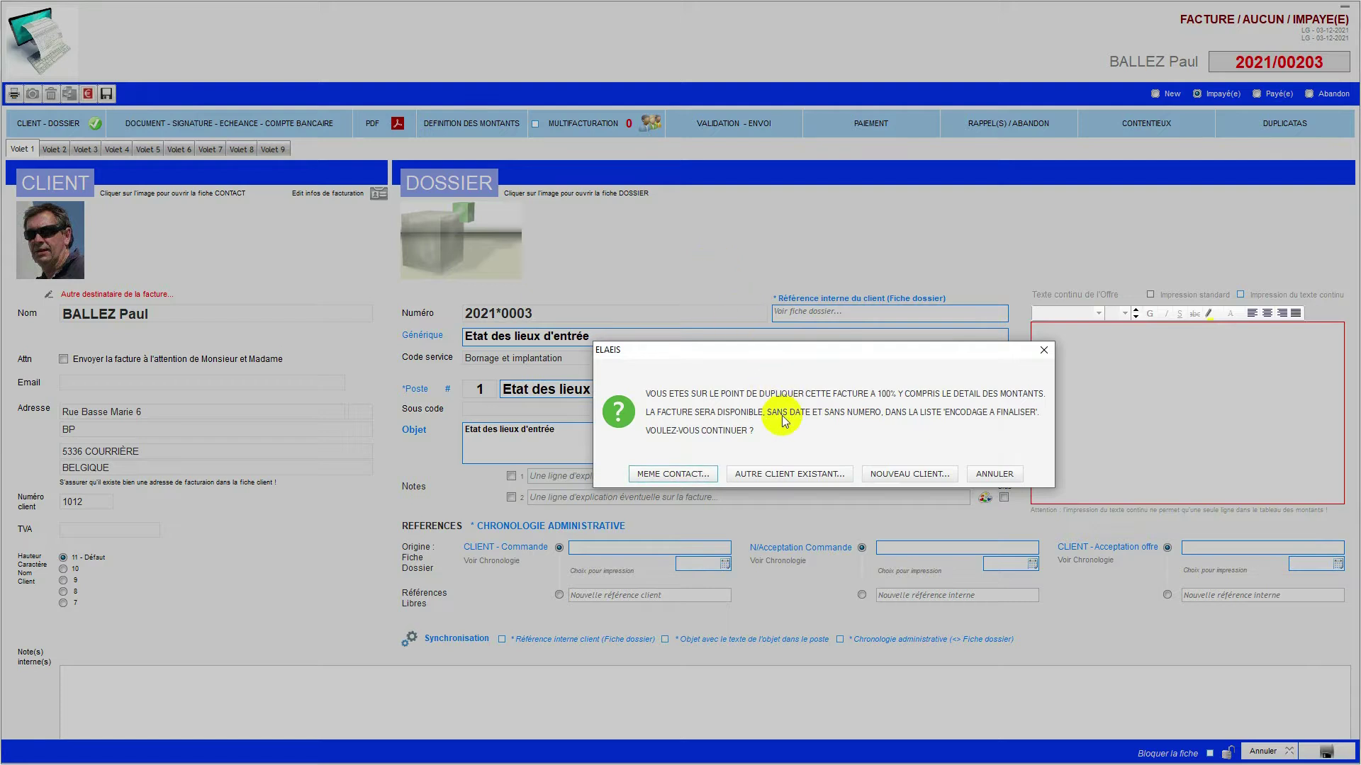
click(788, 474)
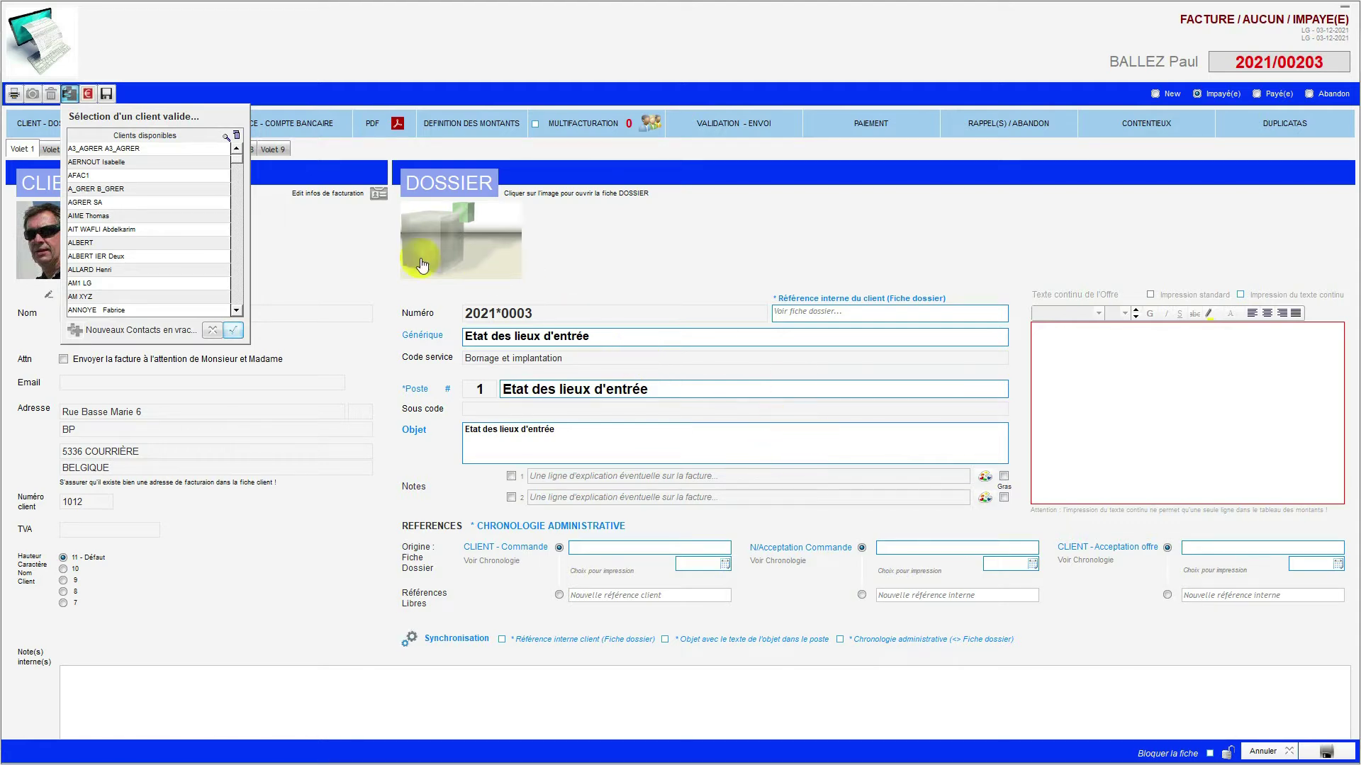
- Choose the client listed just below BALLE SA as the recipient of the duplicate, confirm the duplication, and close the original invoice
click(306, 194)
scroll(162, 204, down, 5)
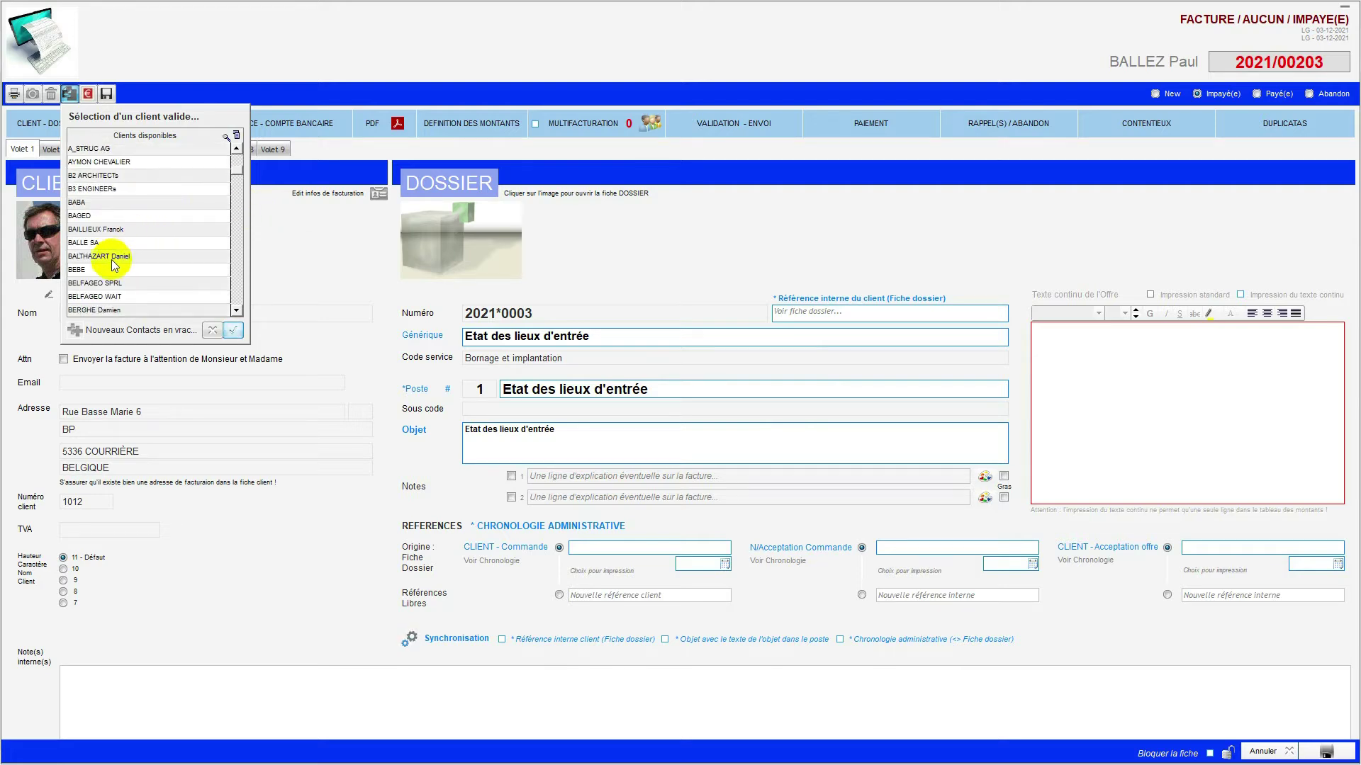
click(170, 257)
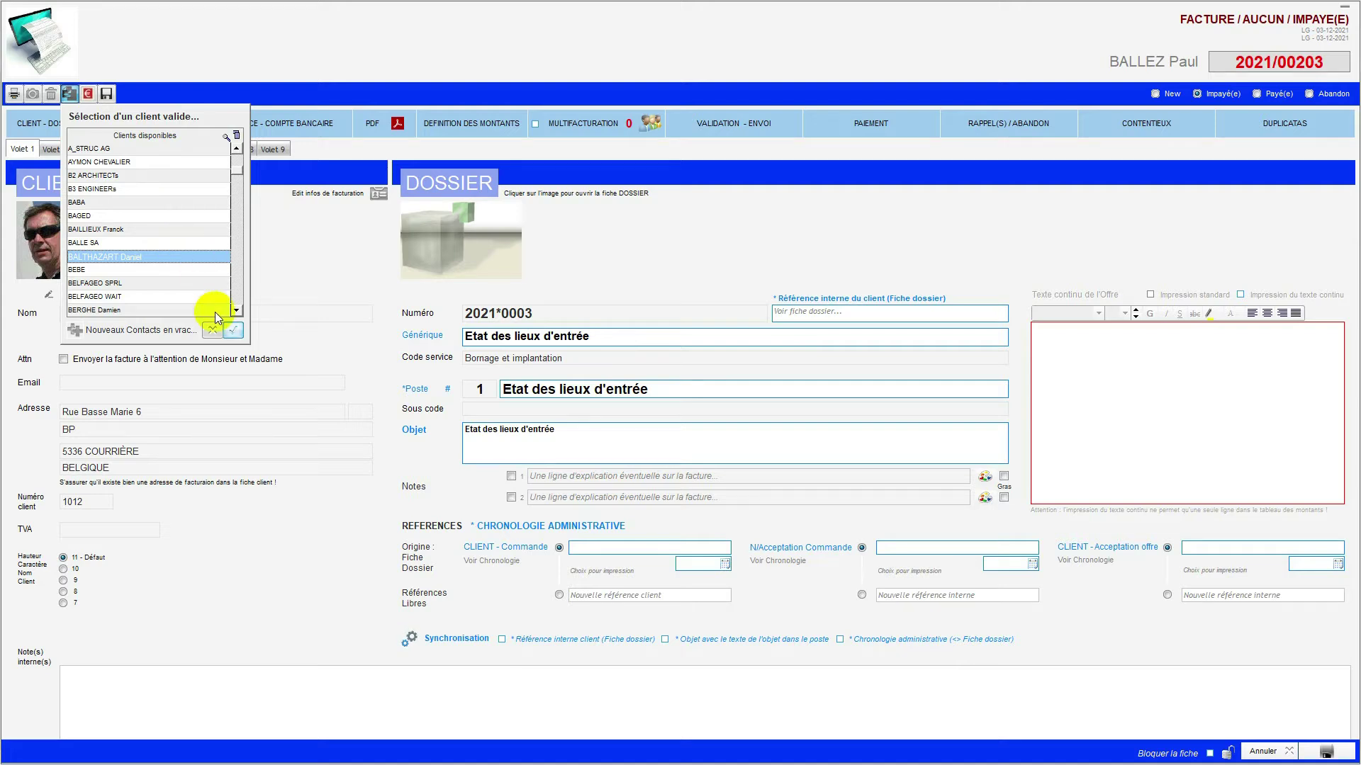
click(235, 332)
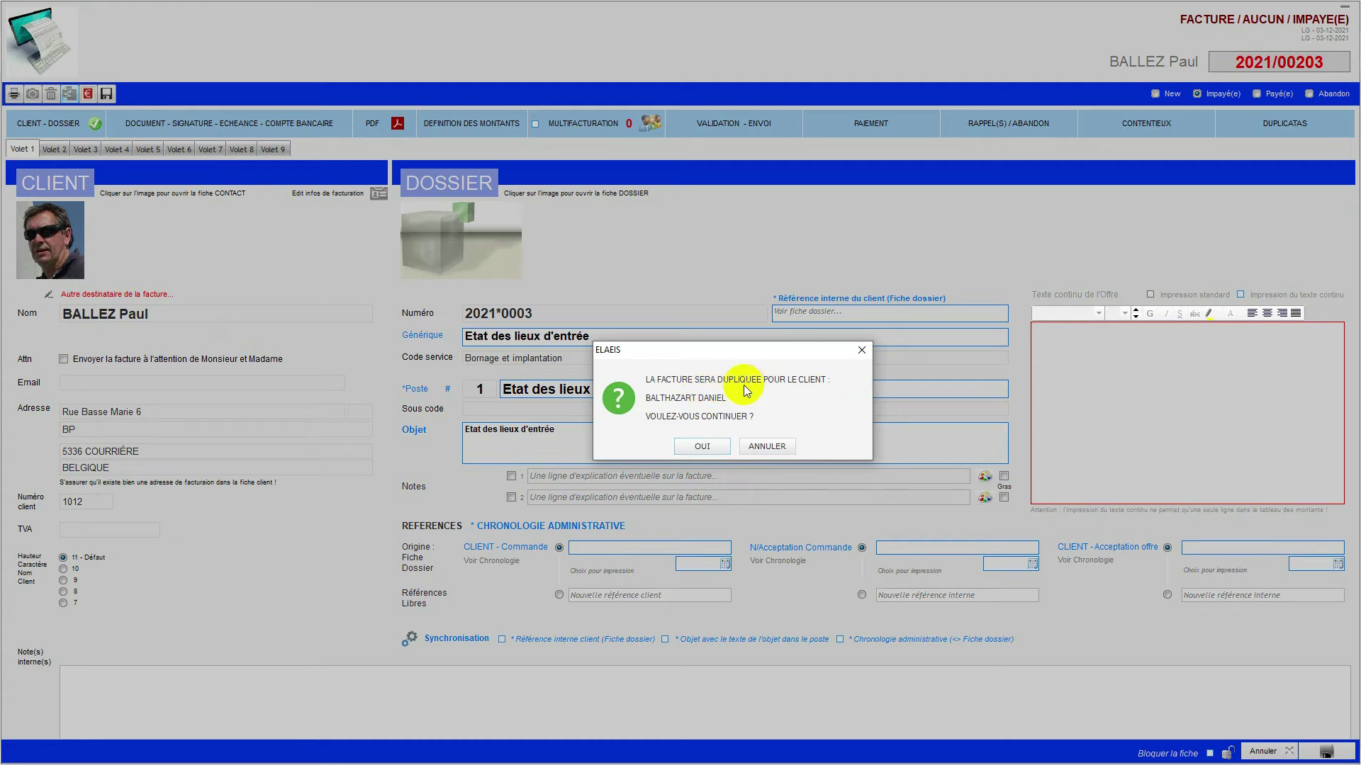
click(701, 448)
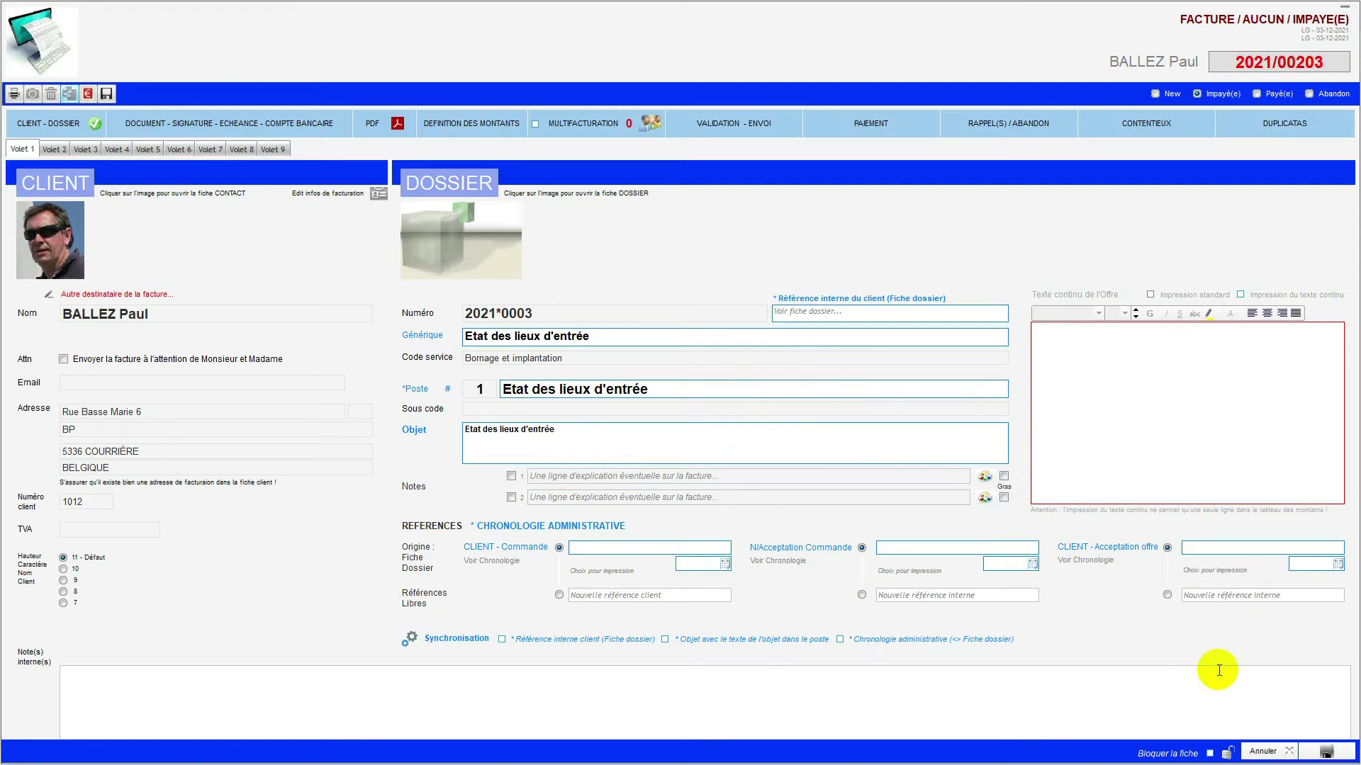
click(1318, 749)
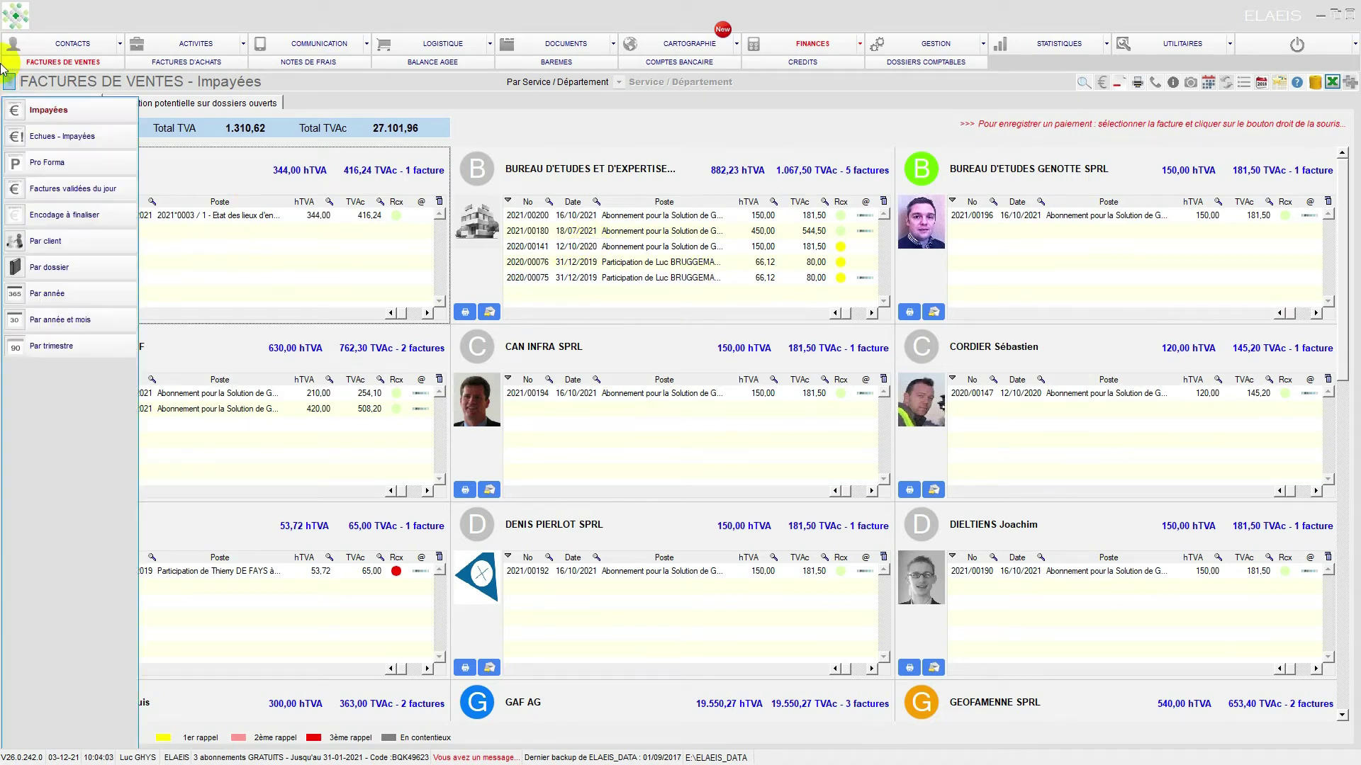
- Open the duplicated "Etat des lieux d'entrée" invoice from the sales invoices in "Encodage à finaliser" and review its amount details
mouse_move(10, 81)
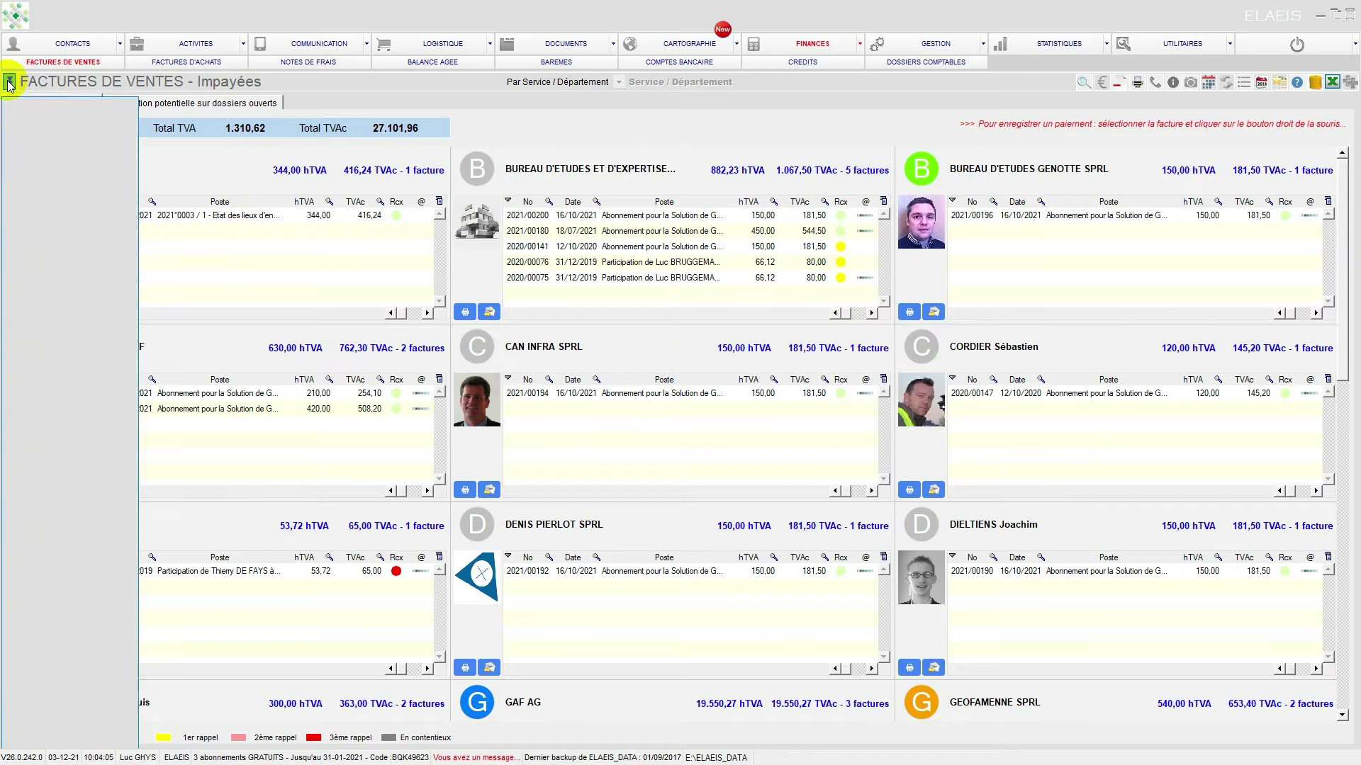
click(50, 214)
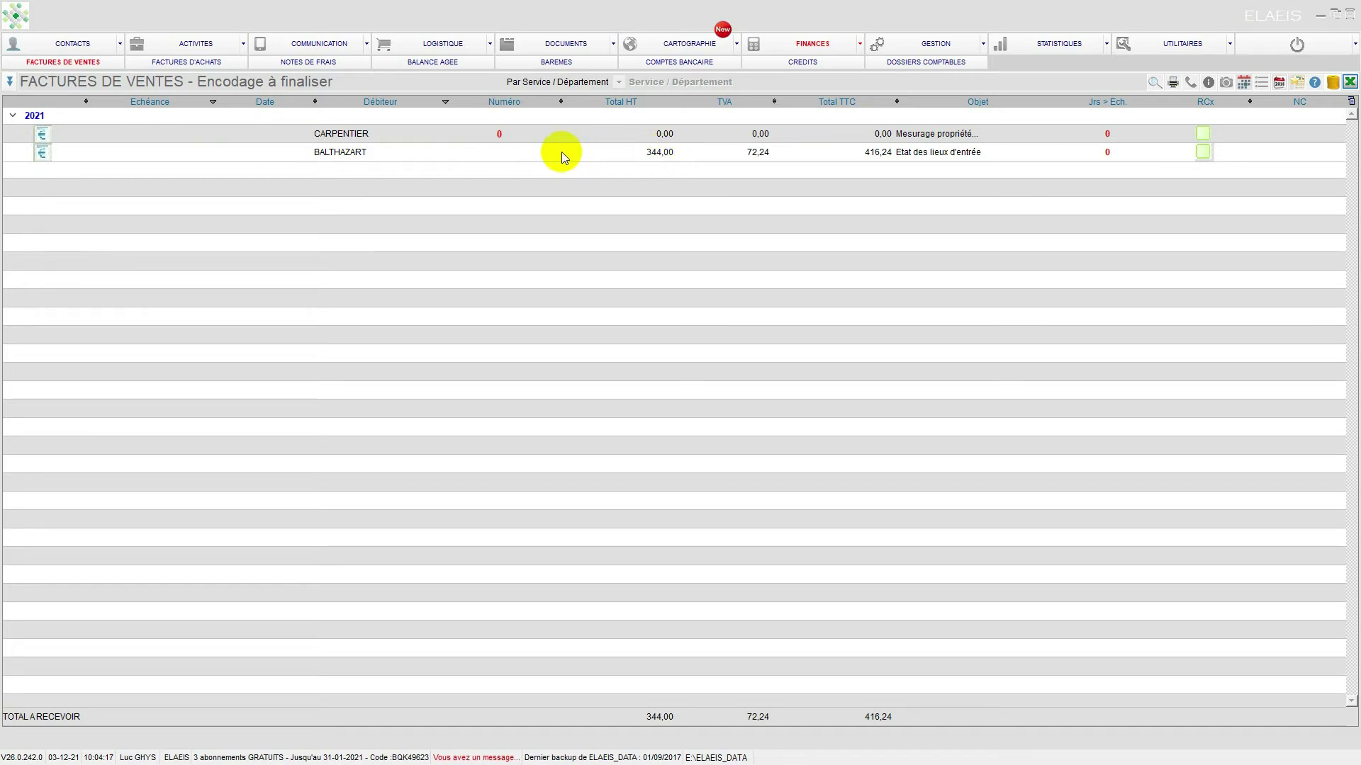
click(508, 154)
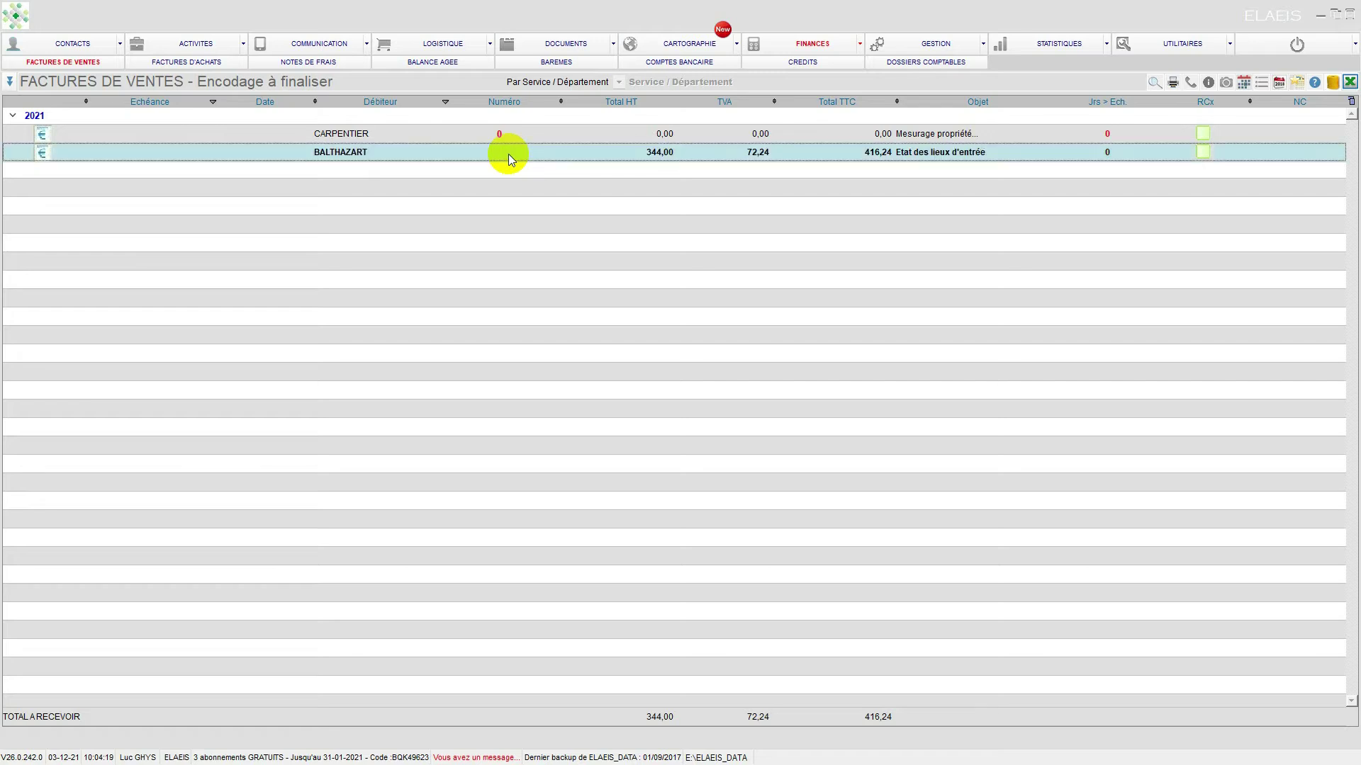
double_click(508, 154)
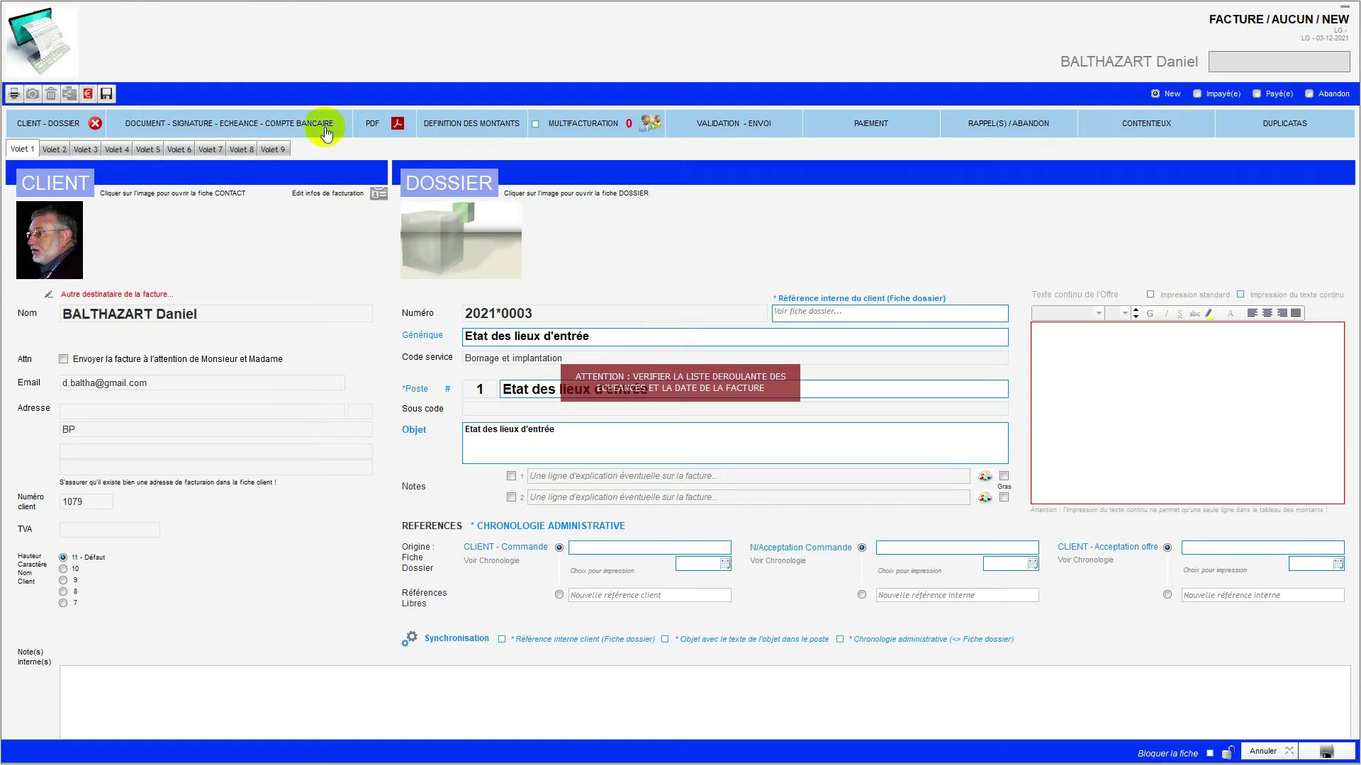
click(437, 126)
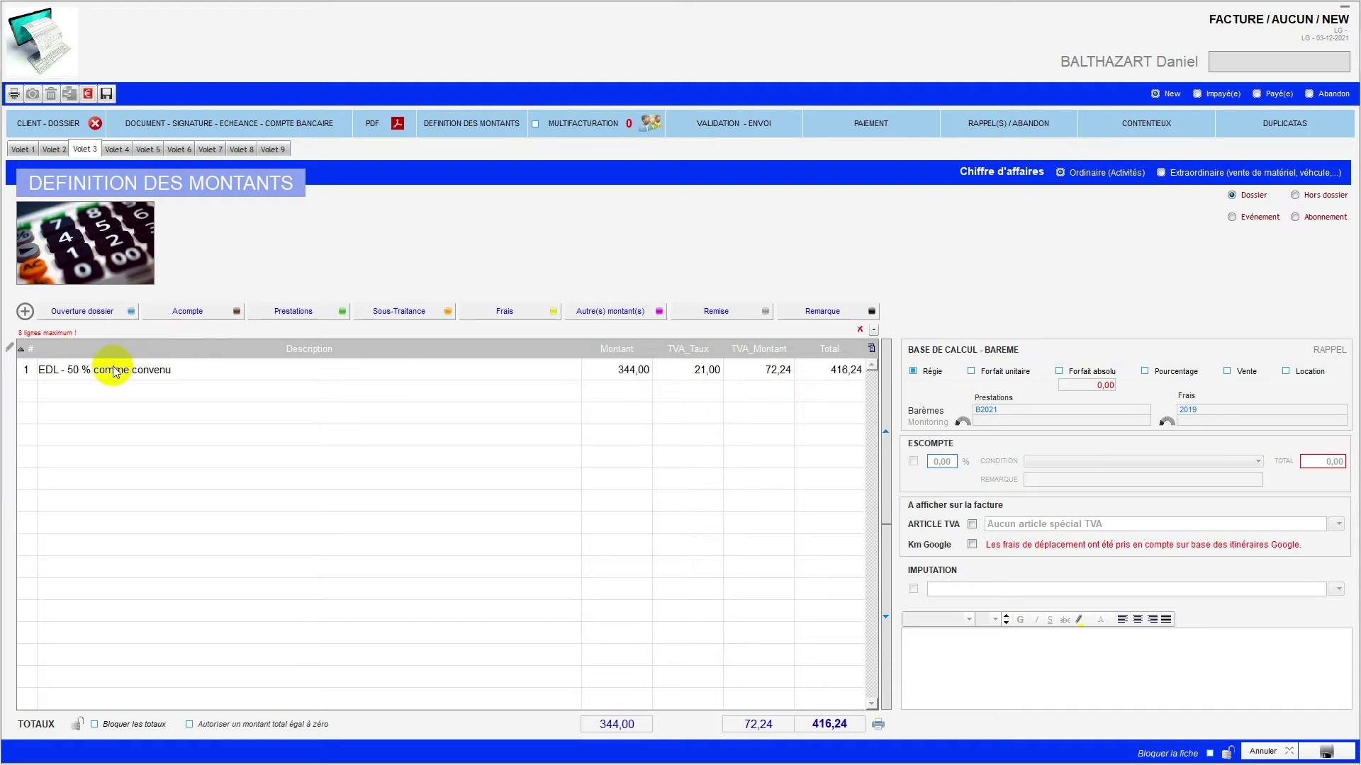
- Generate the definitive date and number for the duplicated invoice
click(236, 125)
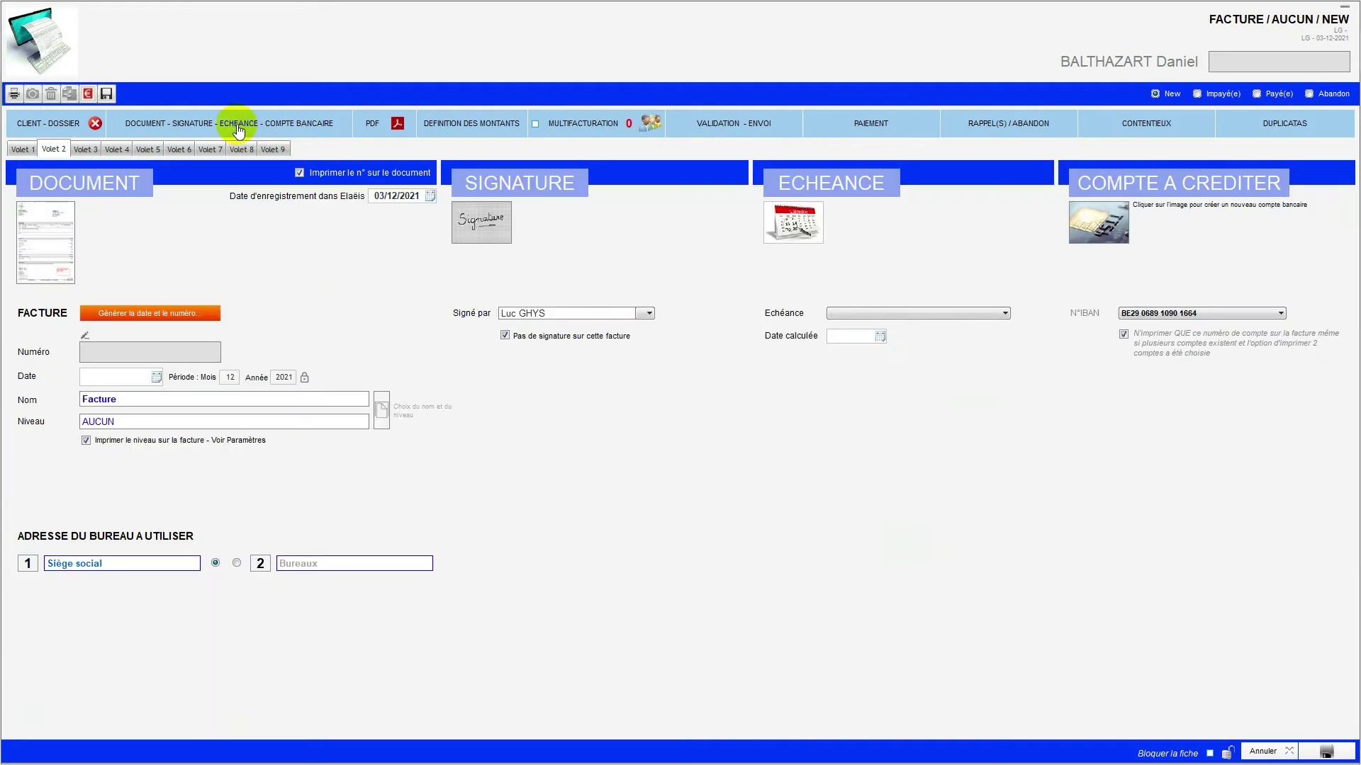
click(163, 312)
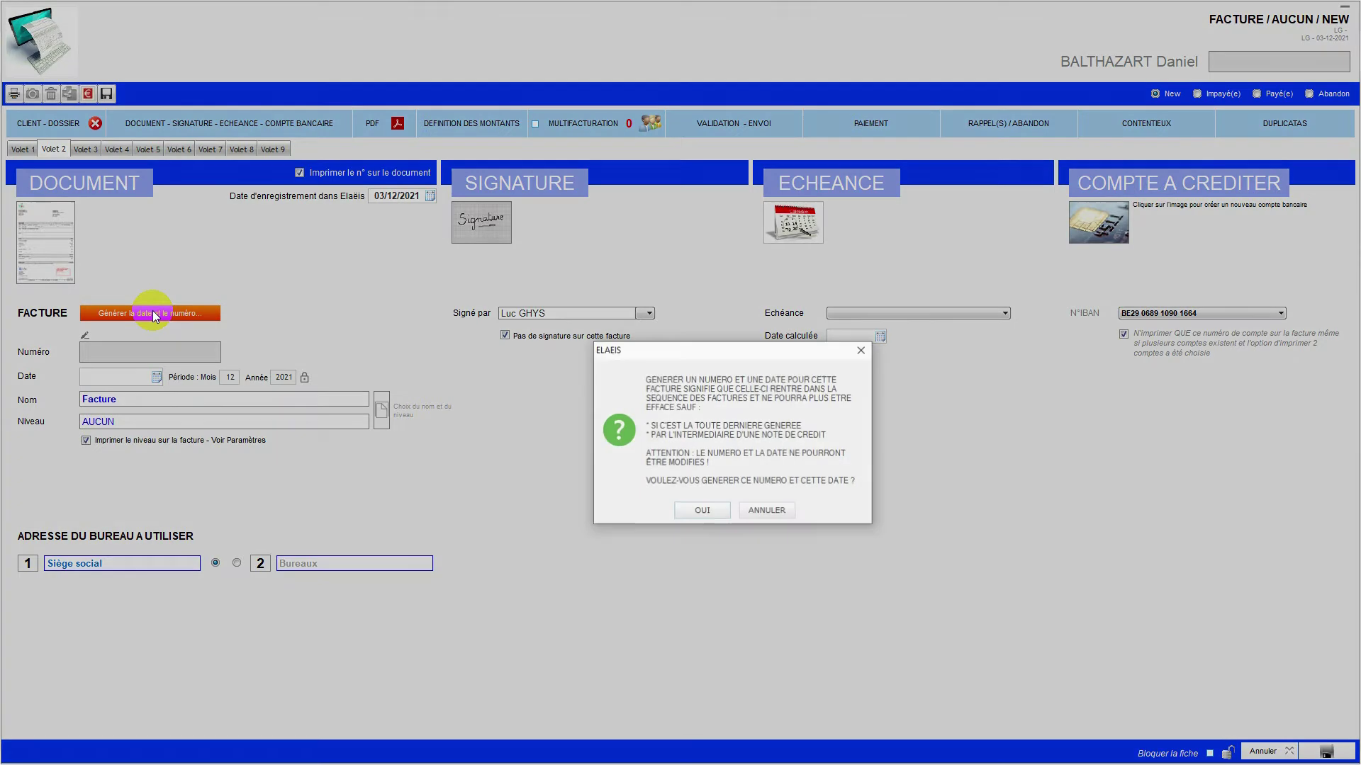
click(699, 511)
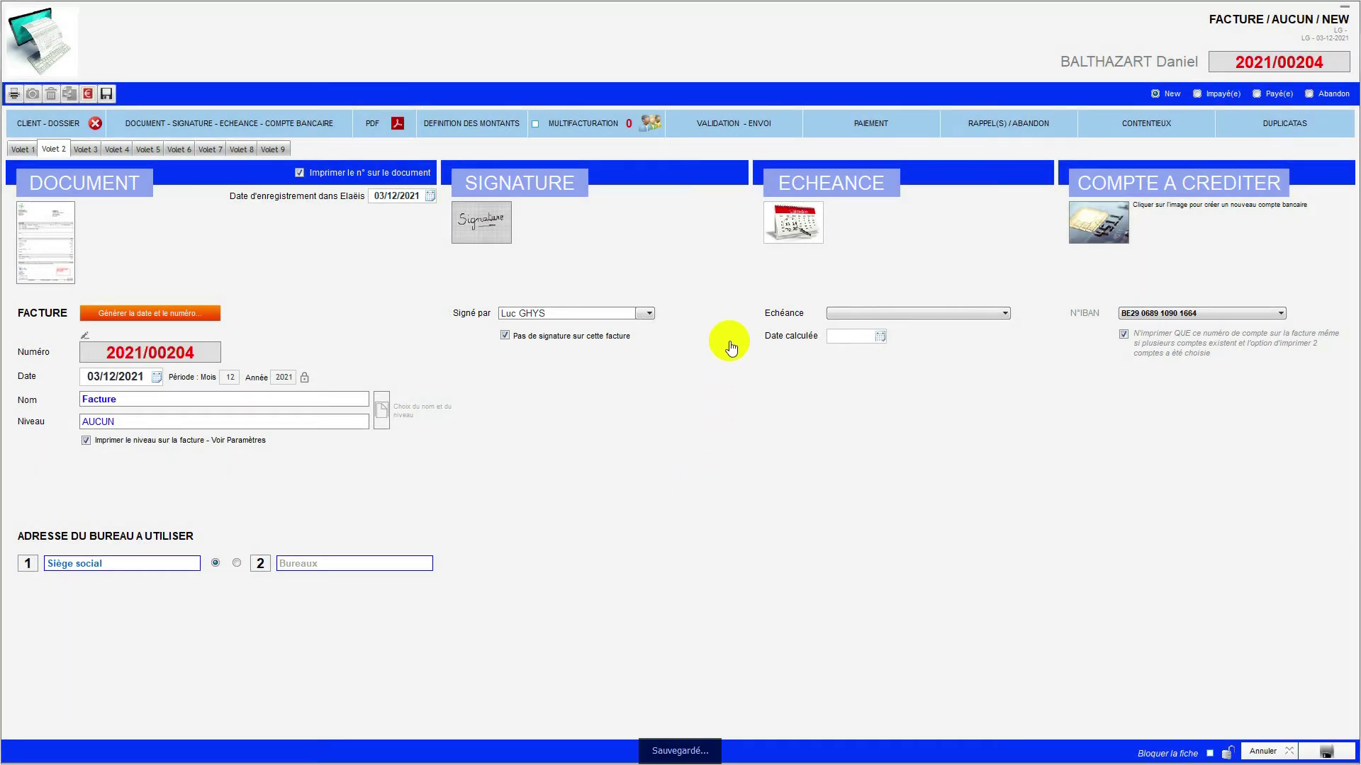
- Try to mark the duplicated invoice as checked, and leave it without validation
click(723, 124)
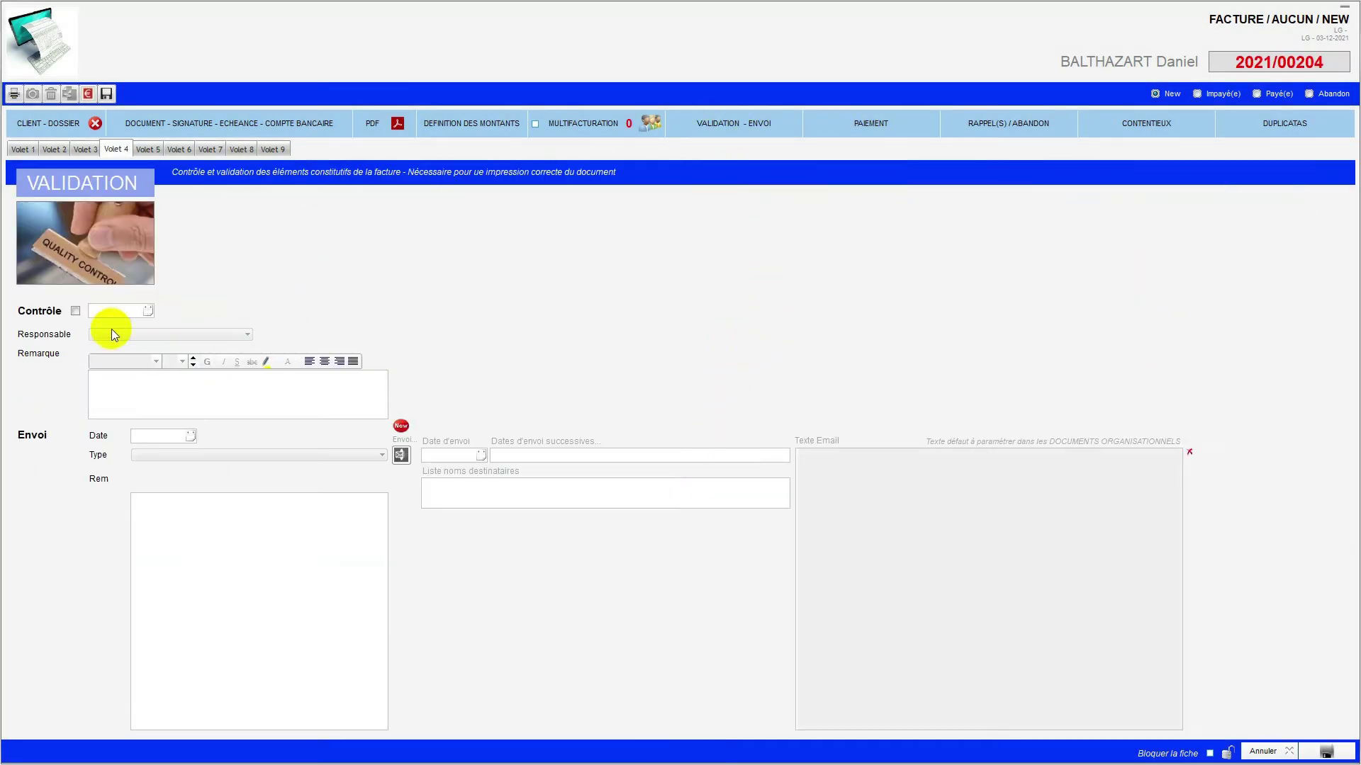
click(76, 311)
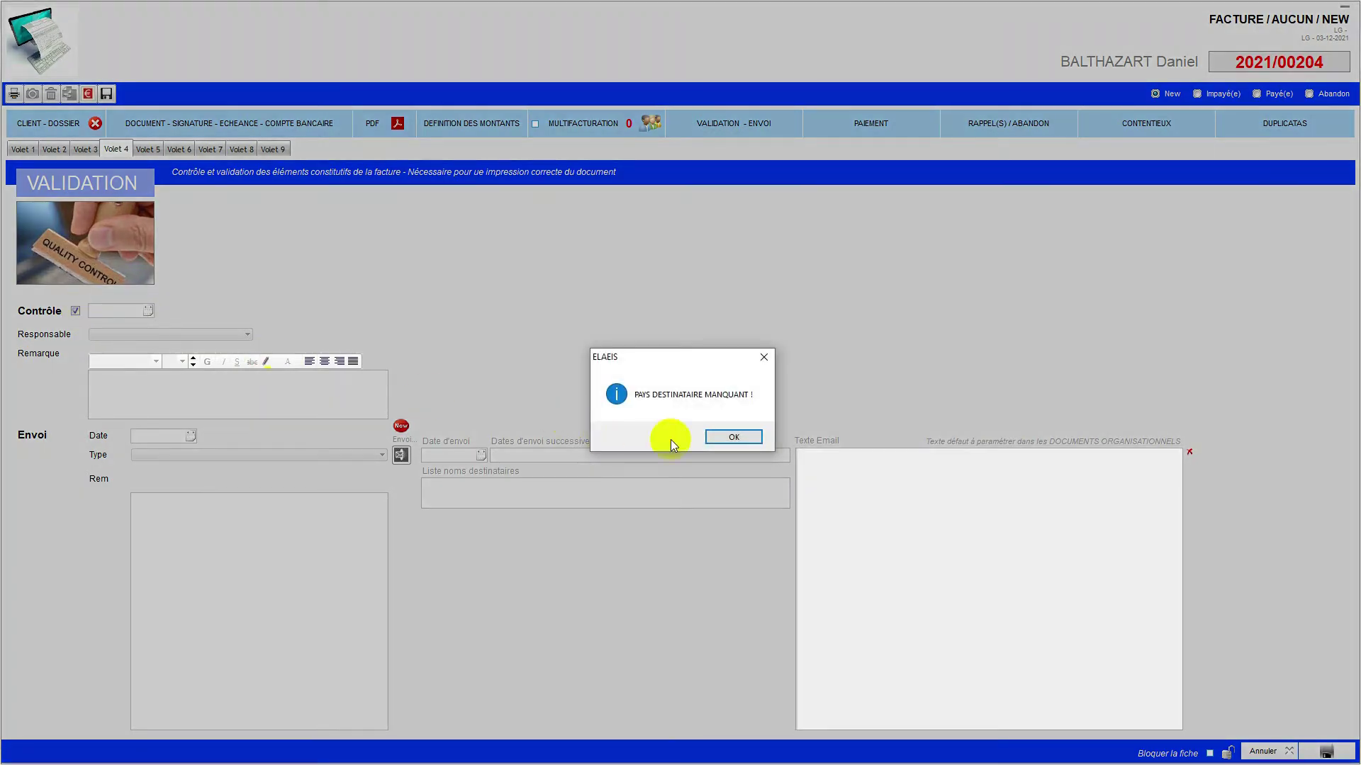
click(725, 435)
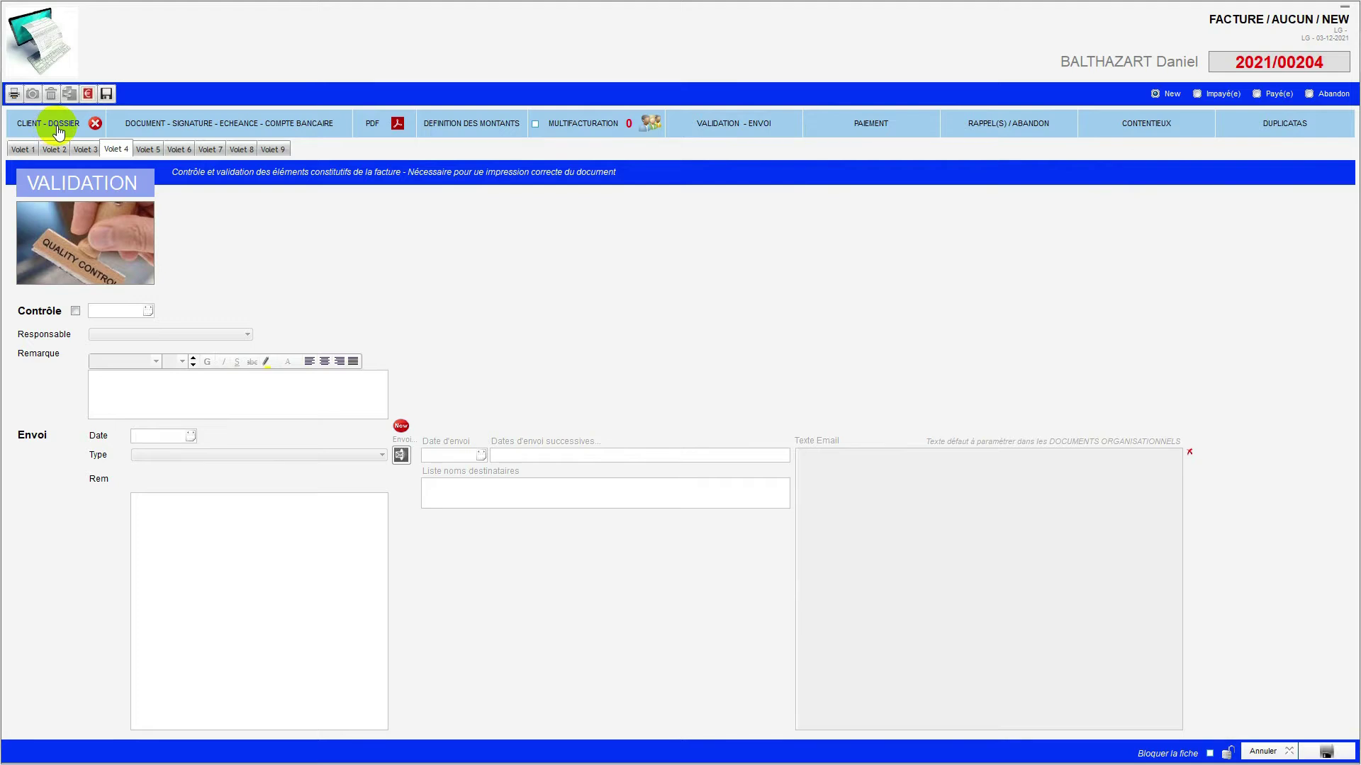
click(1326, 752)
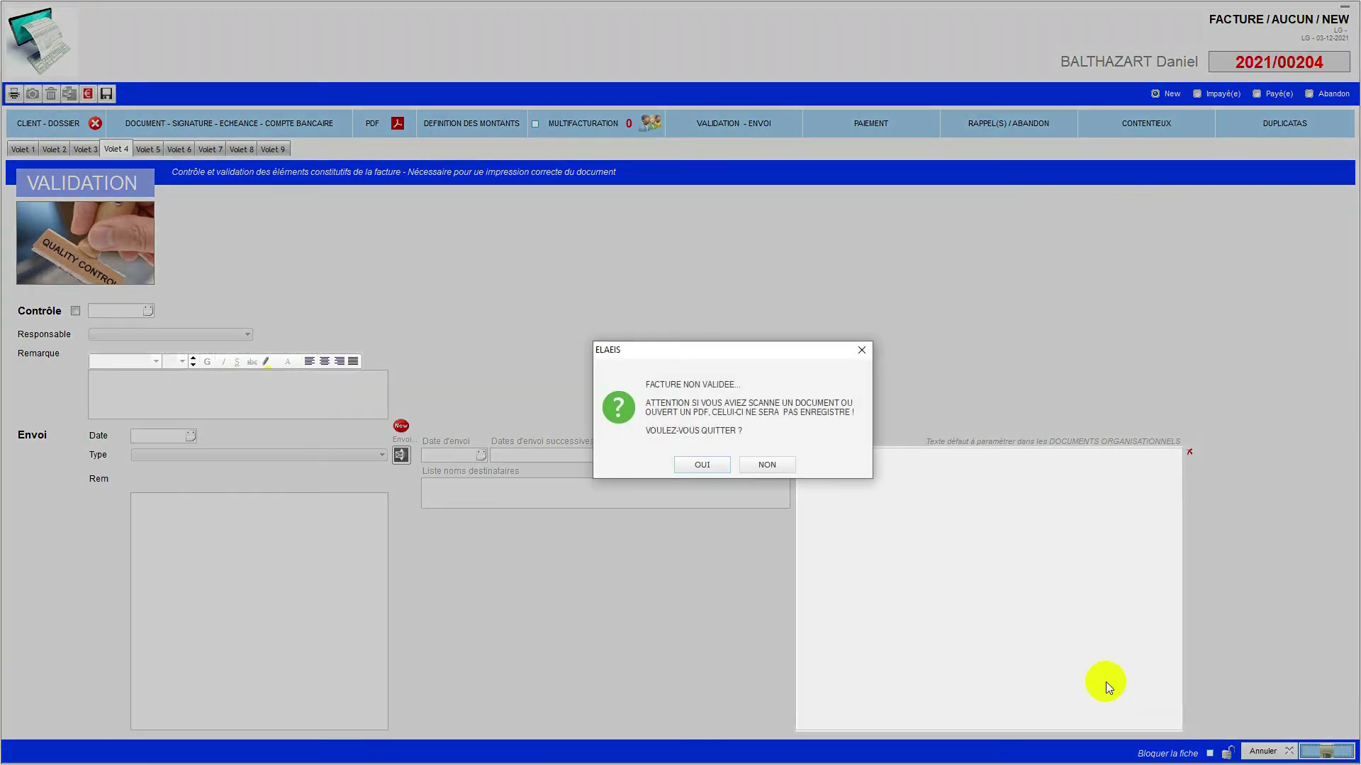
click(709, 464)
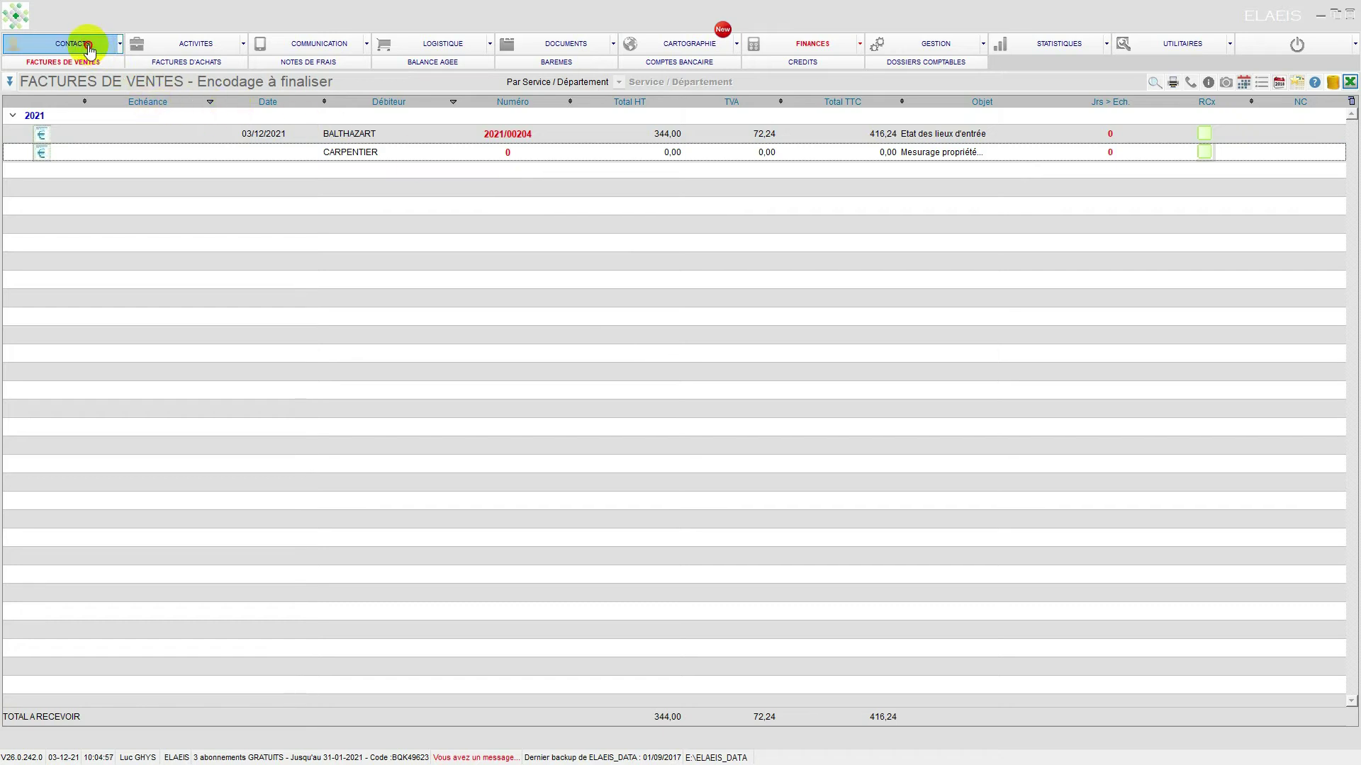
- Search the contacts by the duplicate invoice client's first name and open that client's contact record
click(88, 47)
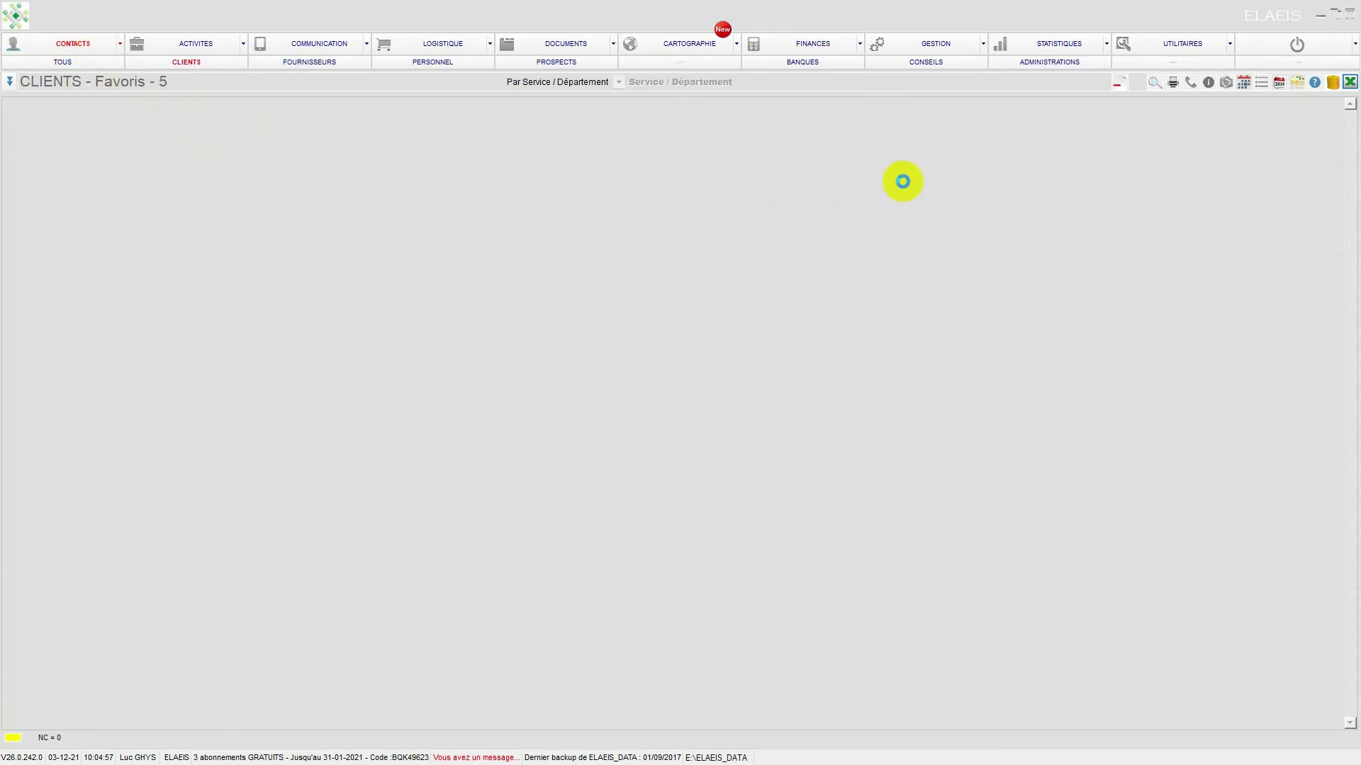
click(1065, 83)
text(daniel)
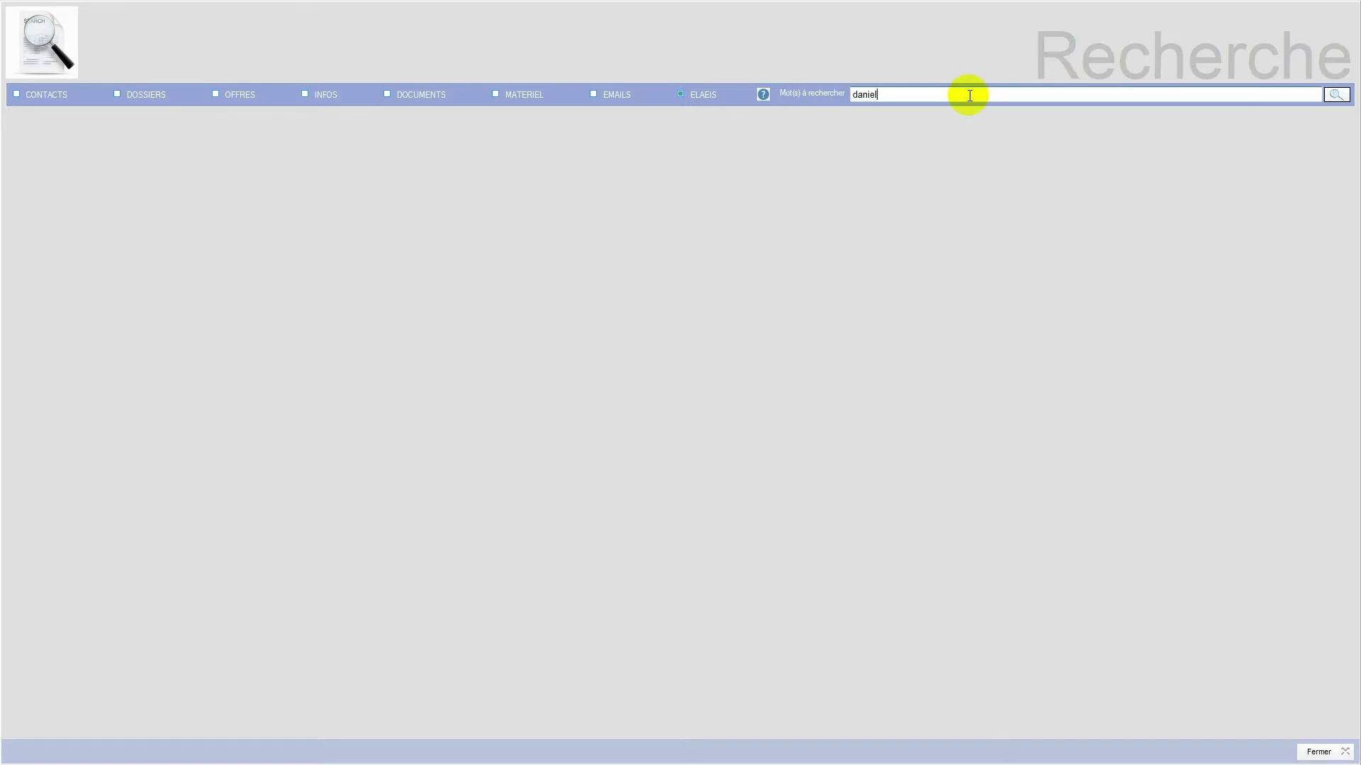
key(Return)
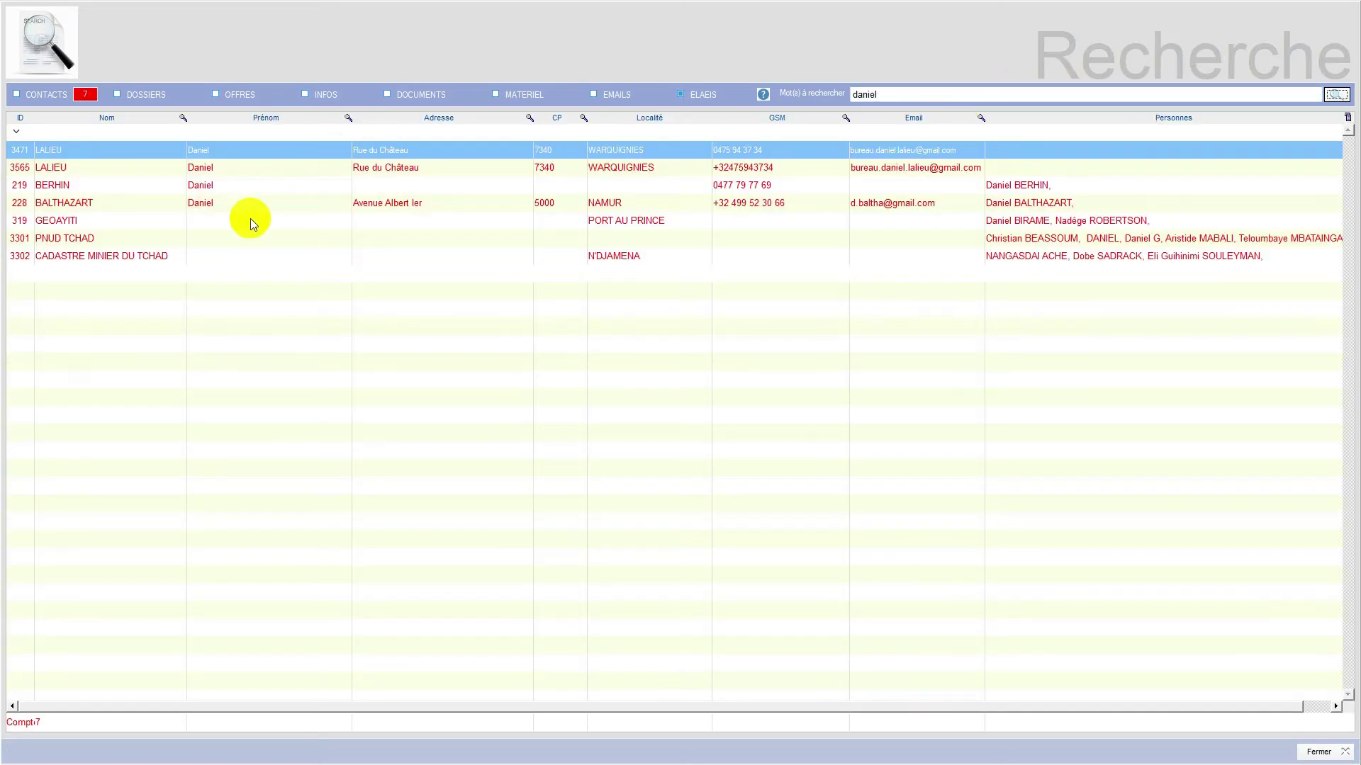
click(221, 203)
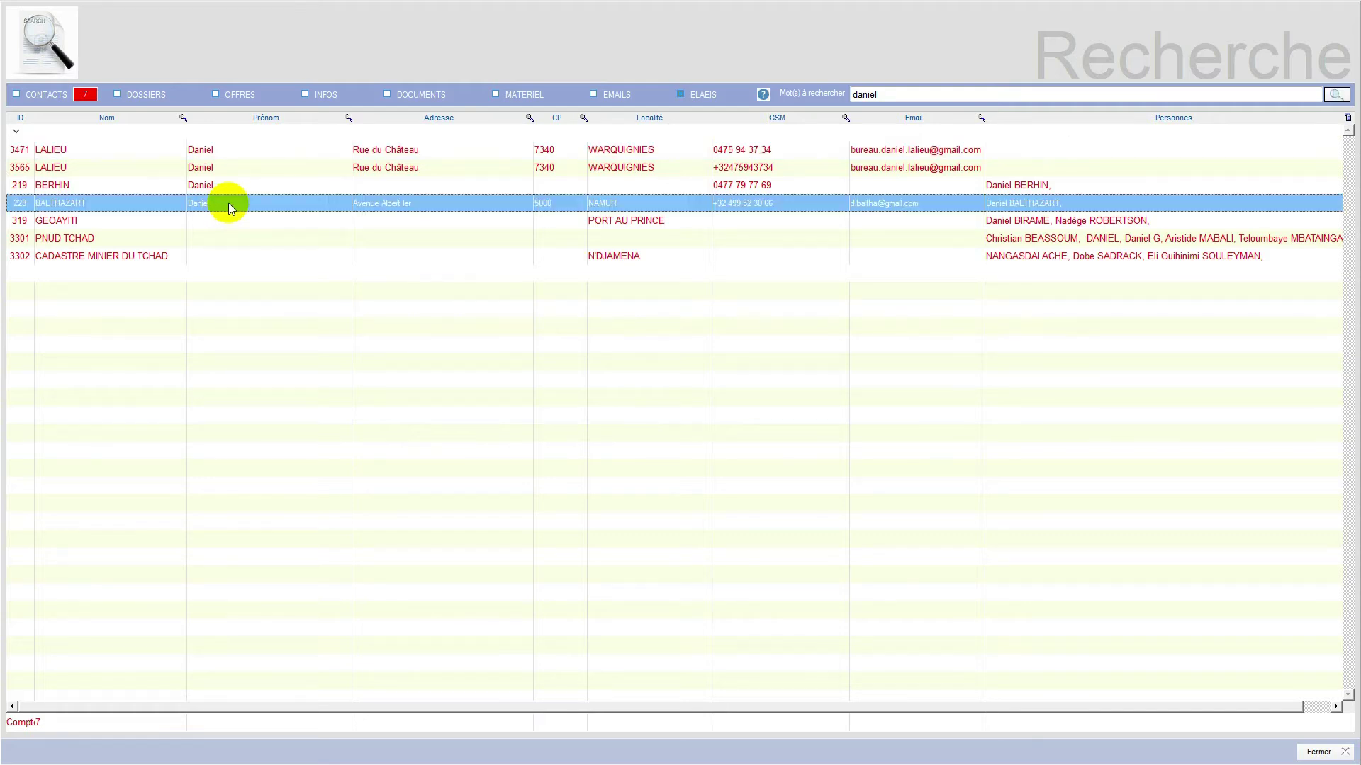
double_click(228, 203)
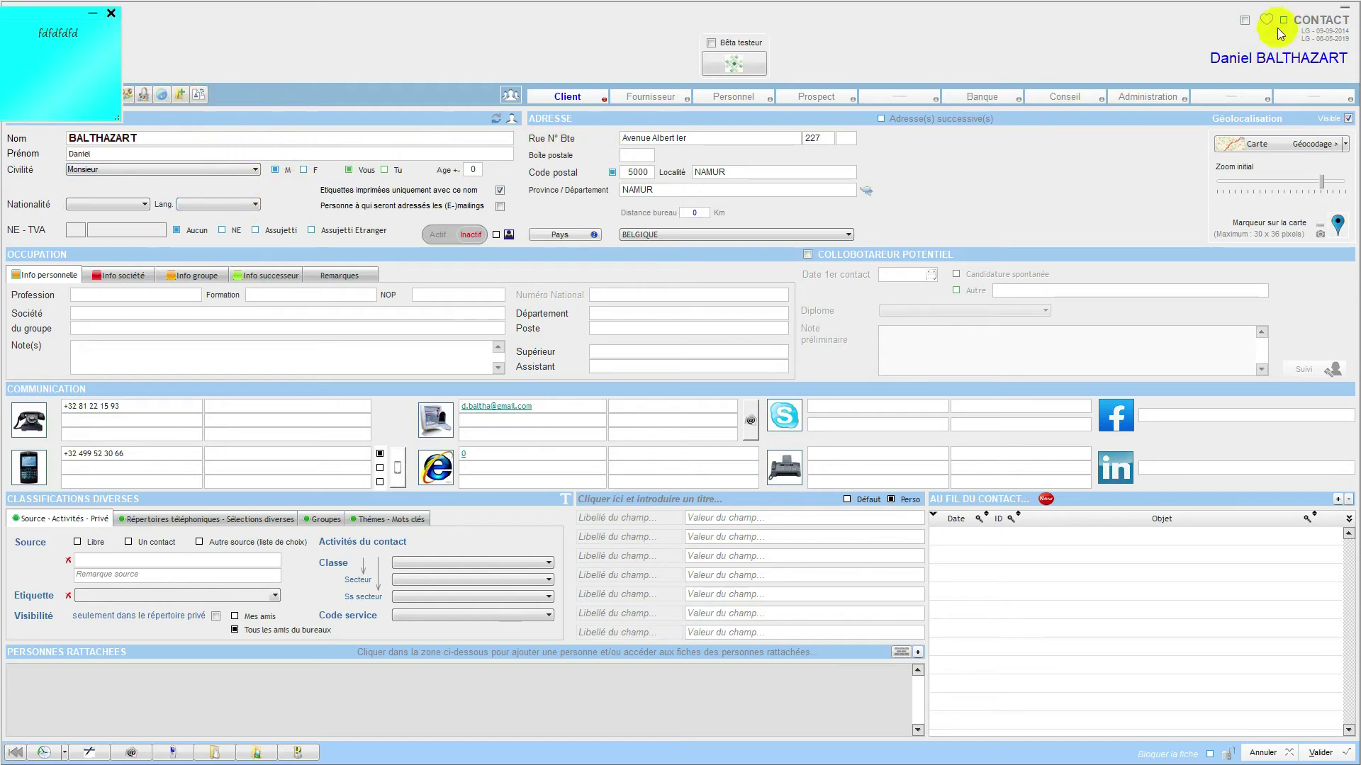
- Complete the client's billing address, including the country BELGIQUE, mark the client data as checked and validated, and save both records
click(567, 97)
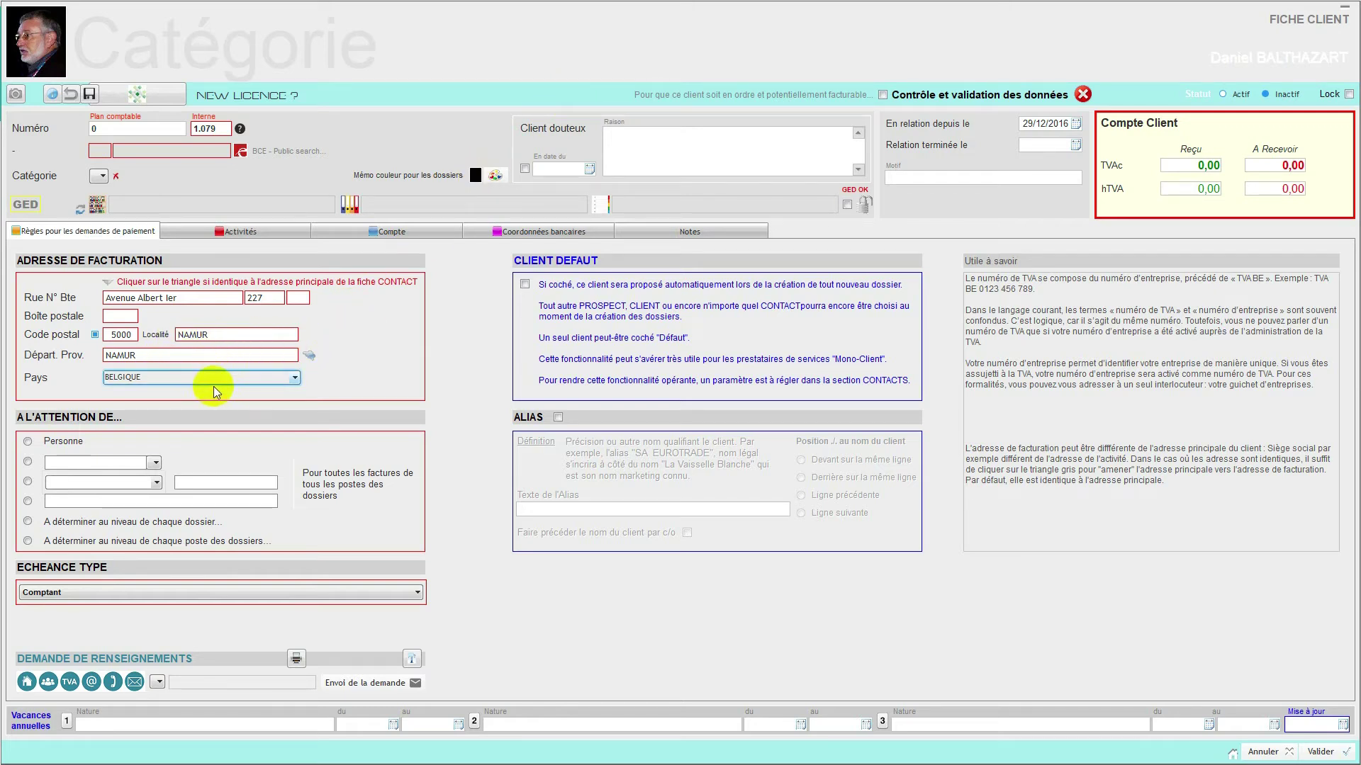
click(883, 95)
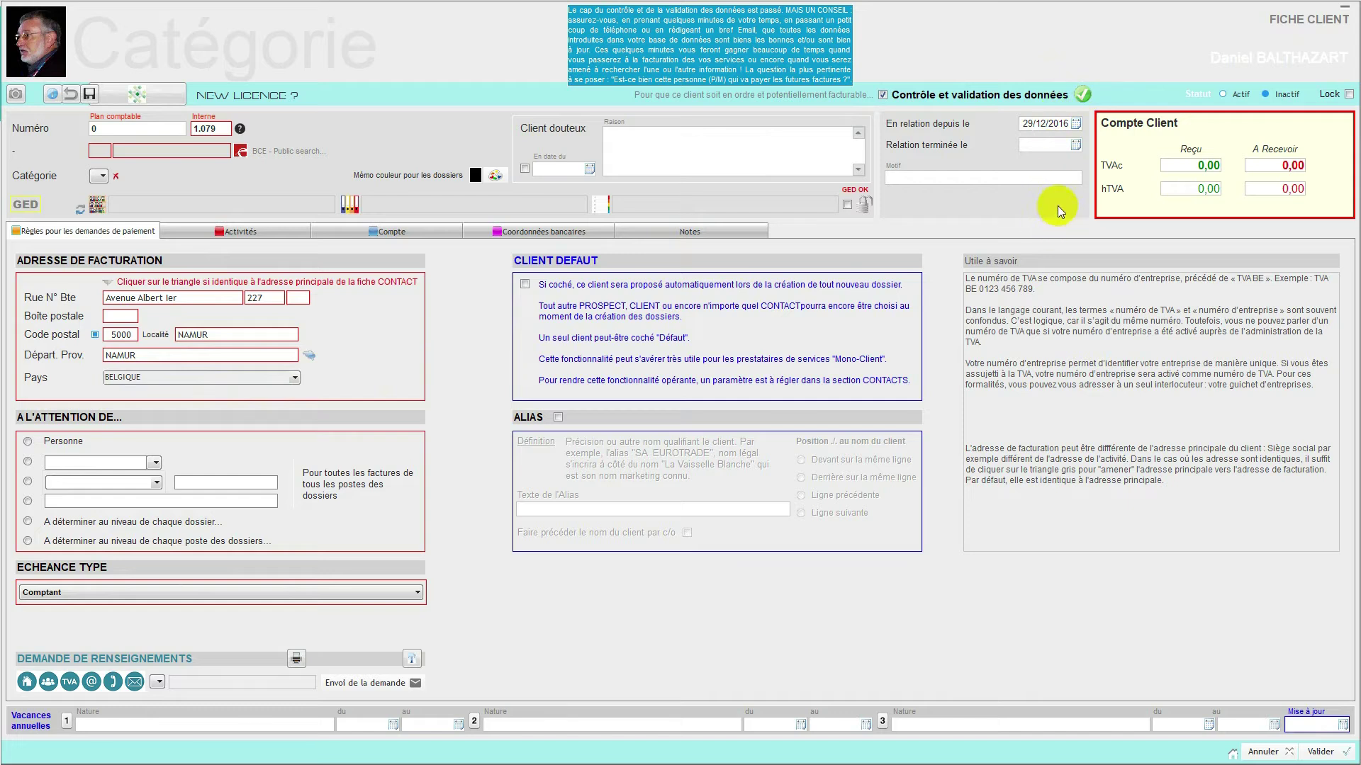
click(1319, 749)
click(1321, 753)
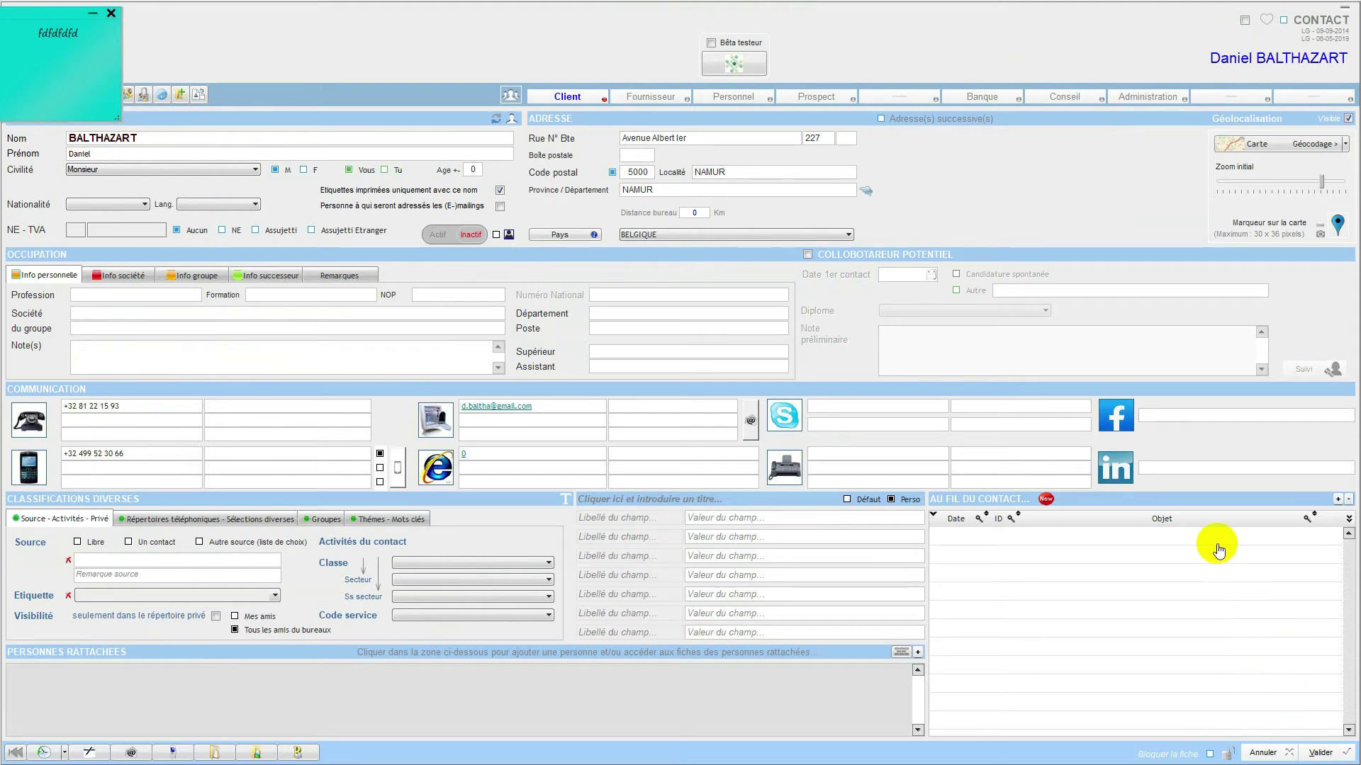
click(1316, 754)
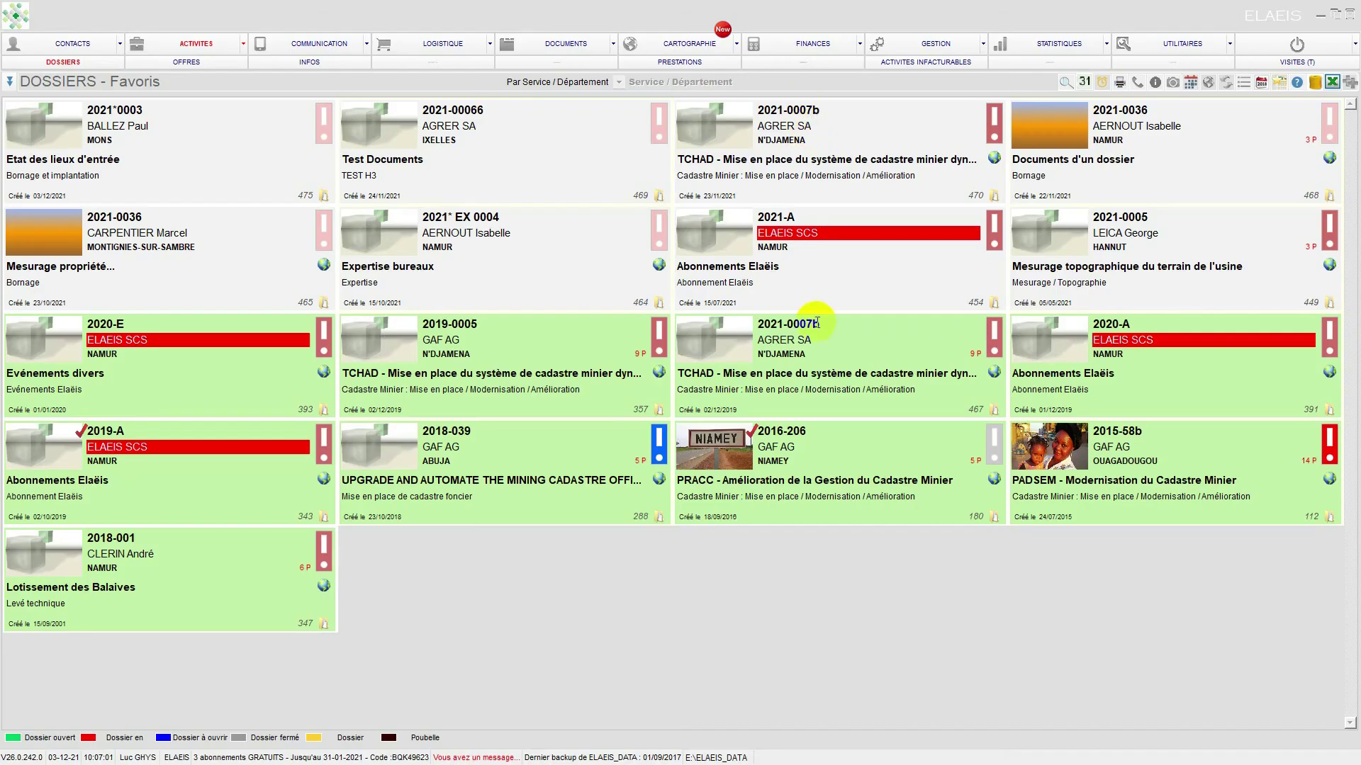
- Return to the sales invoices in "Encodage à finaliser" and reopen the duplicated "Etat des lieux d'entrée" invoice
click(806, 44)
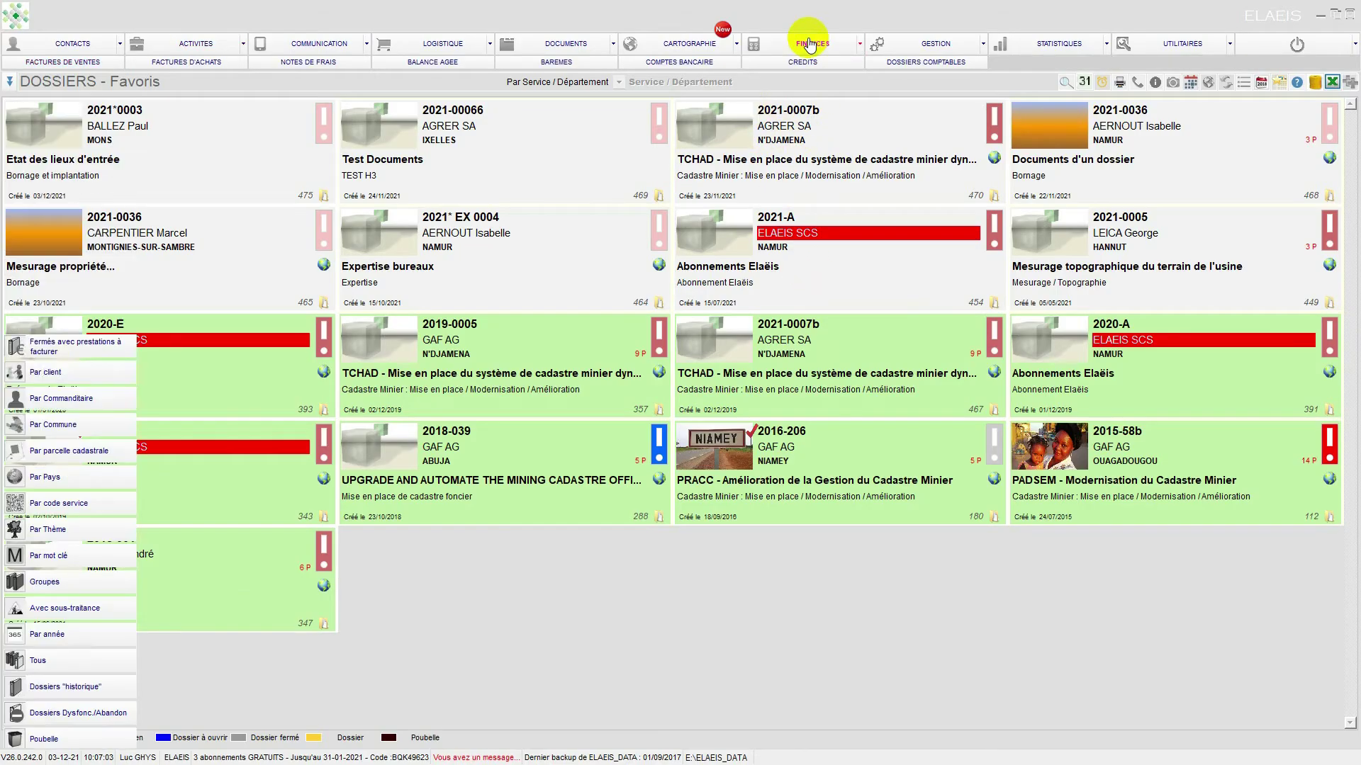
click(34, 62)
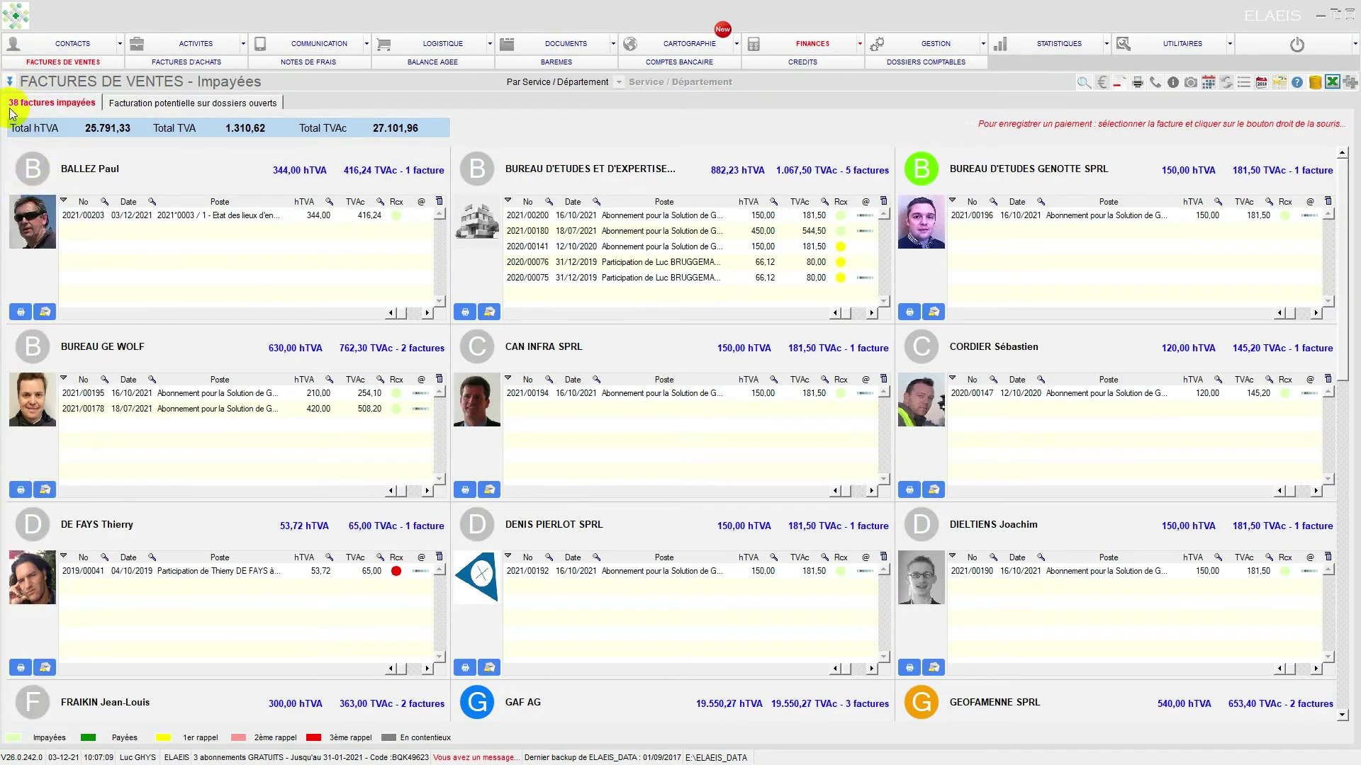
mouse_move(10, 82)
click(67, 214)
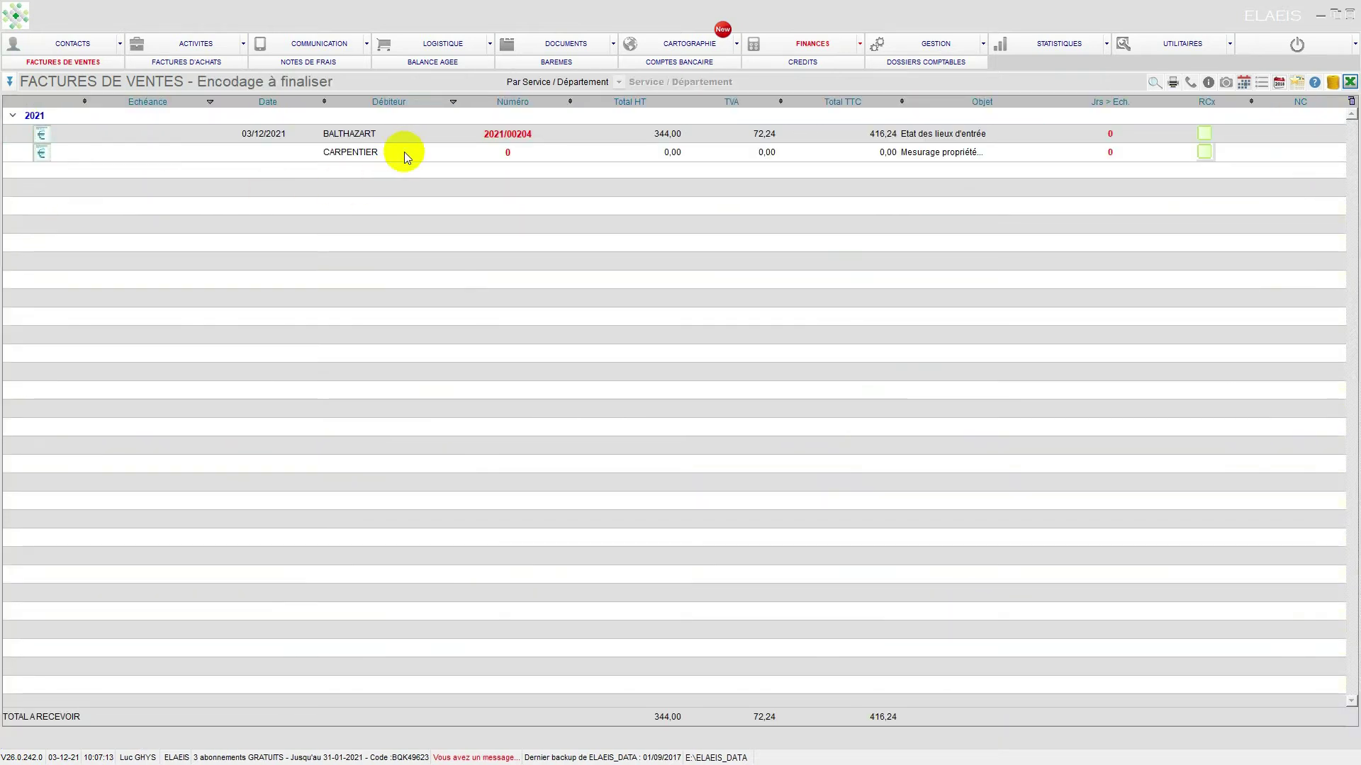
click(404, 135)
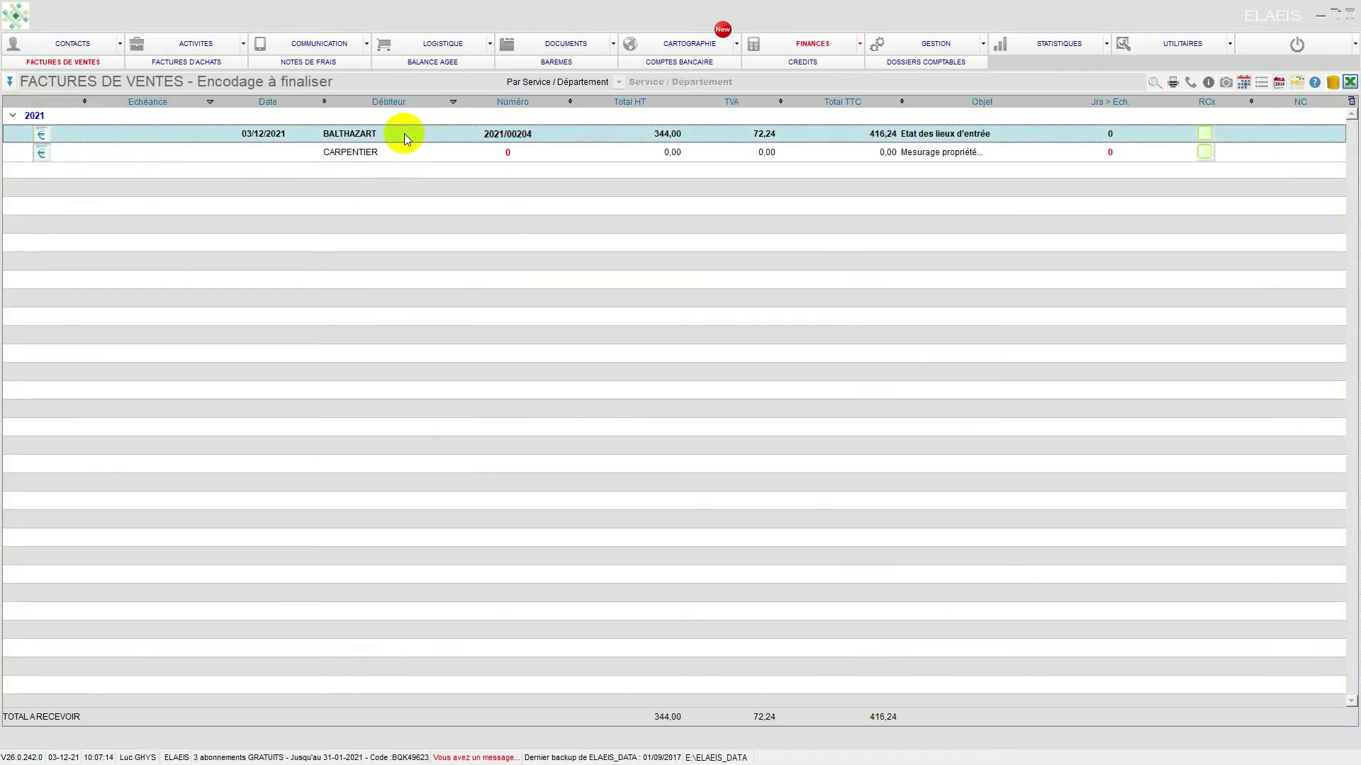
double_click(404, 133)
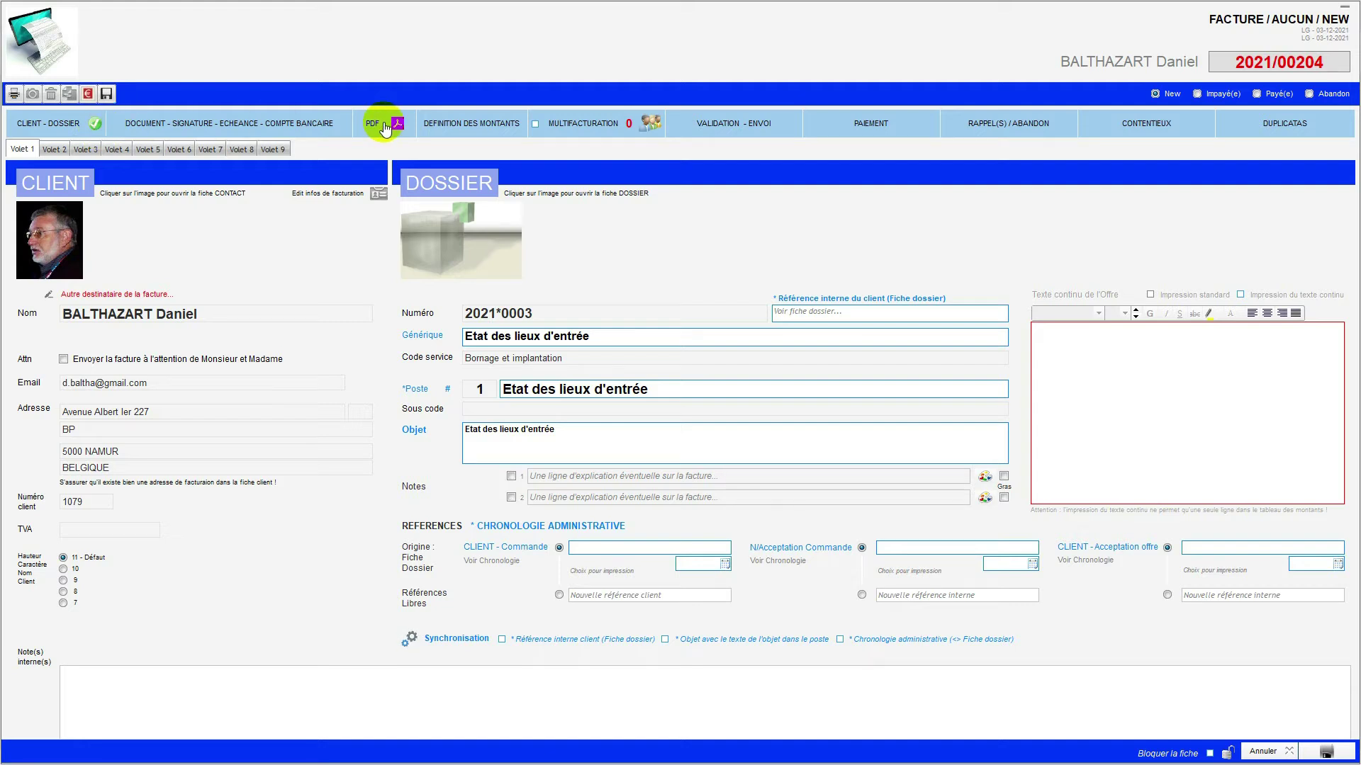
- Mark the duplicated "Etat des lieux d'entrée" invoice as checked and save it with its validation confirmed
click(706, 125)
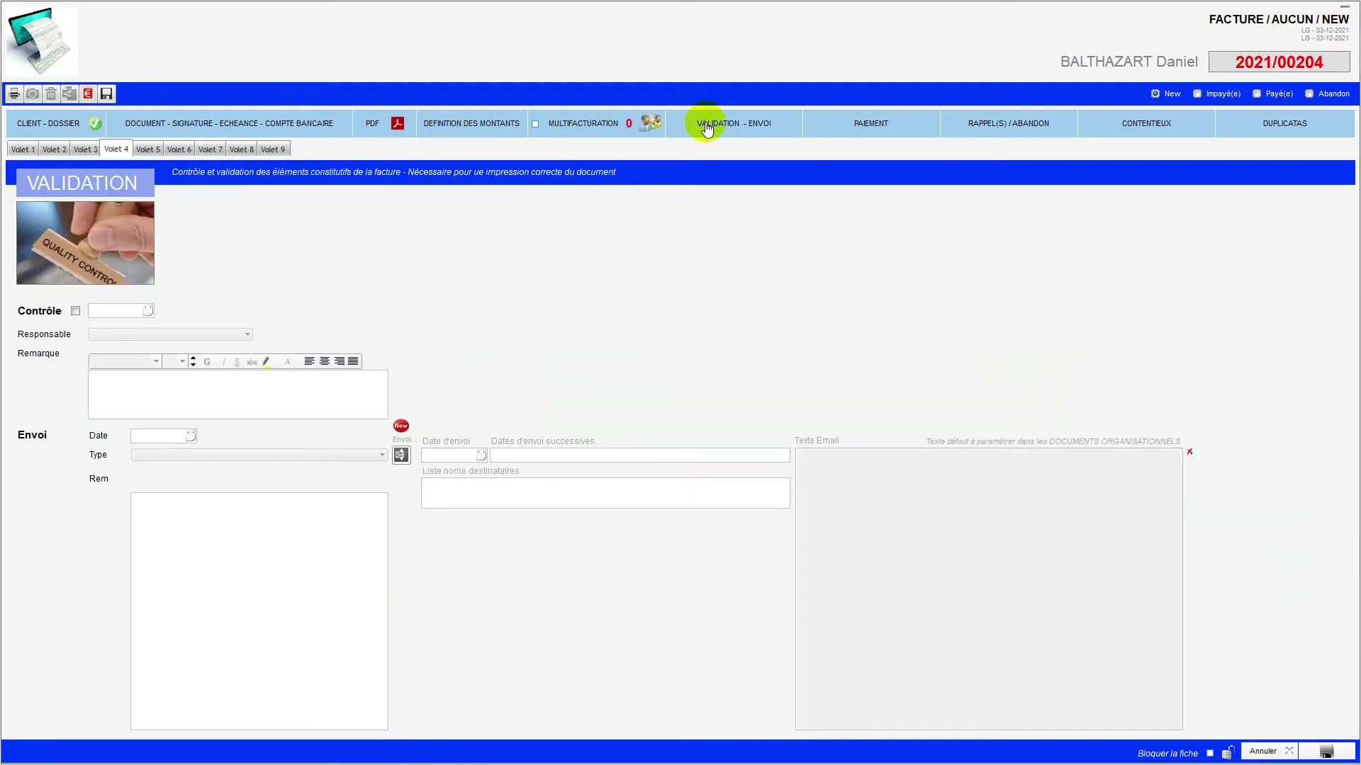
click(75, 311)
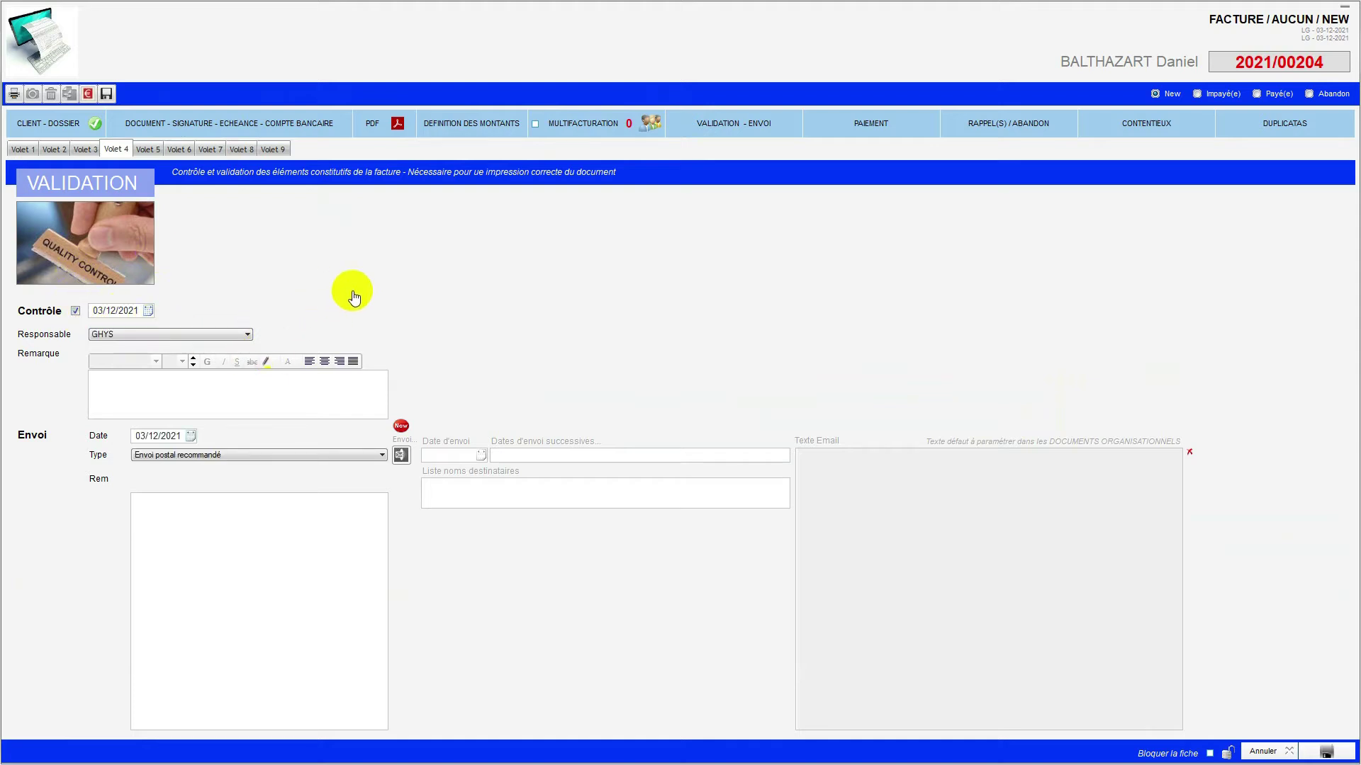
click(1319, 752)
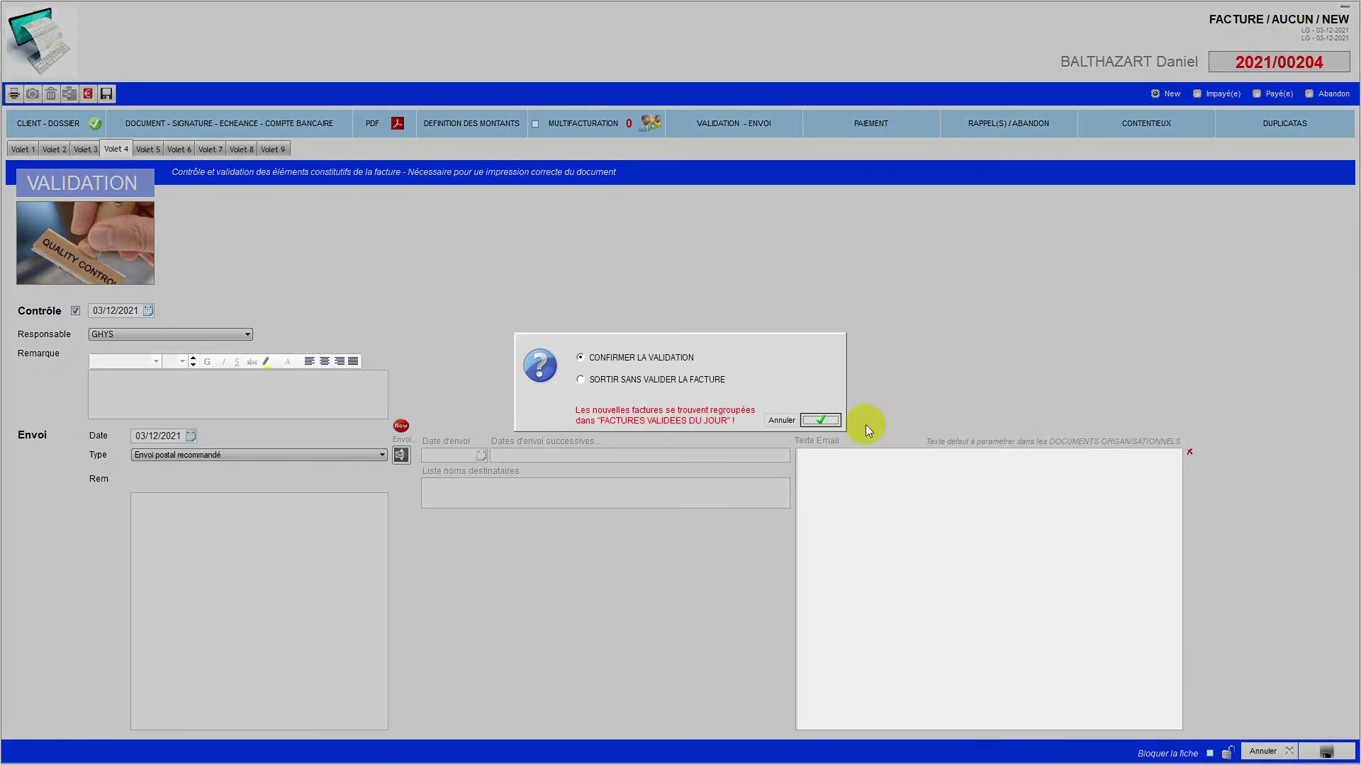
click(821, 421)
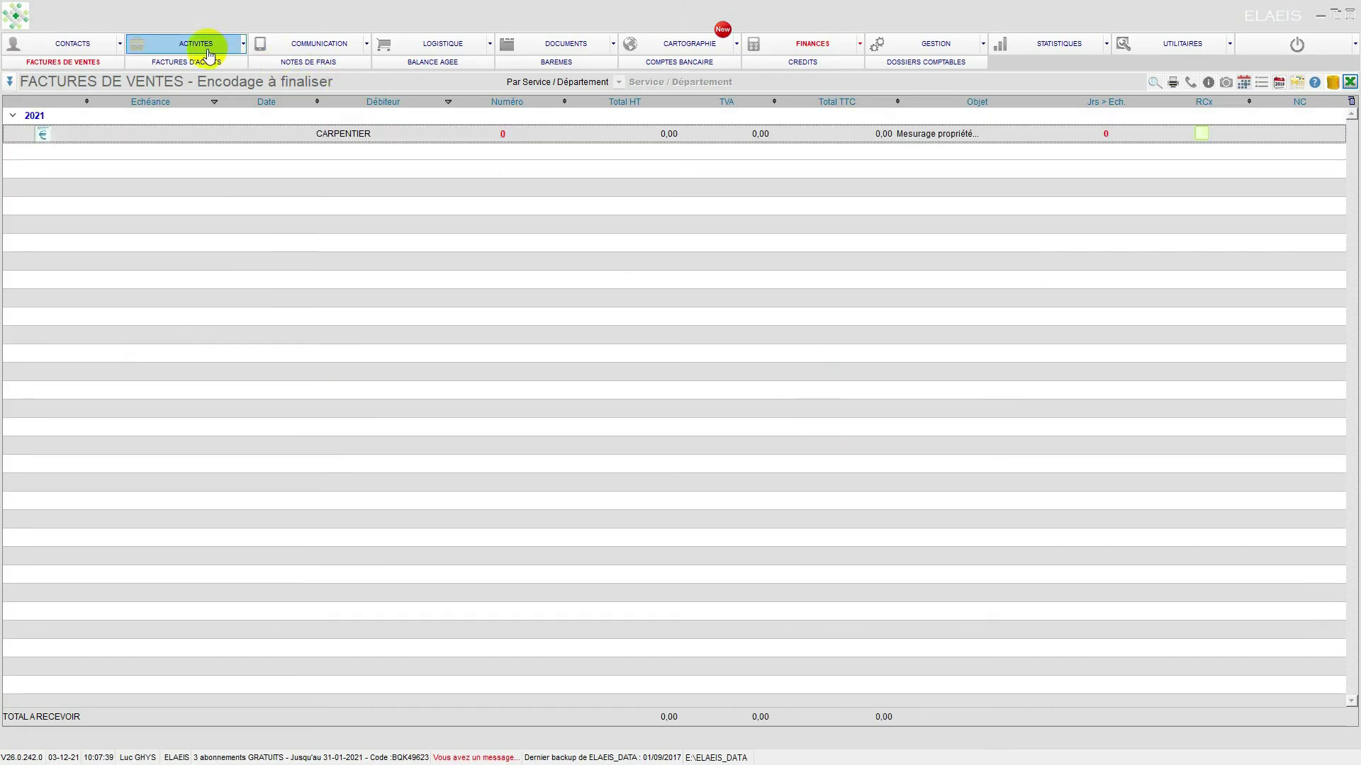
- Open the duplicated invoice from the unpaid sales invoices, review its amount definition, and leave it without saving
click(821, 47)
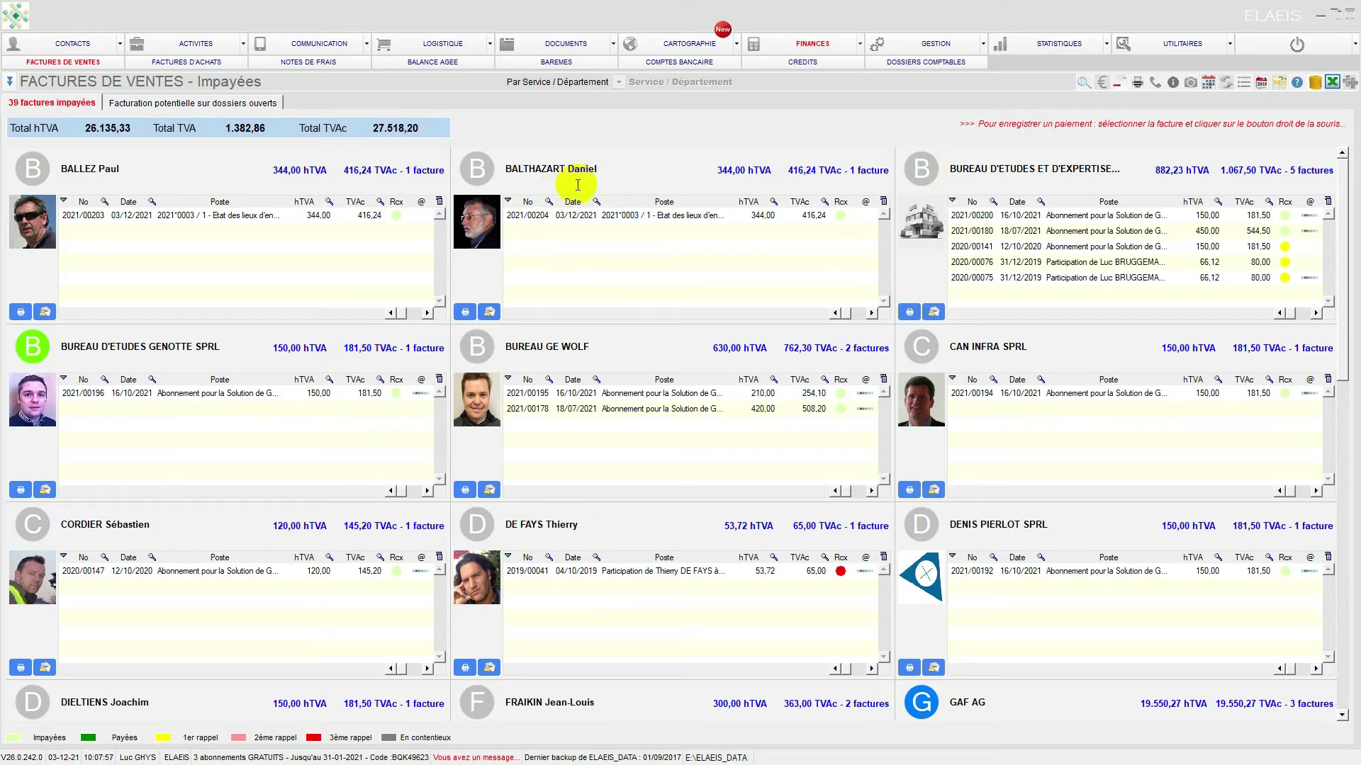
click(599, 220)
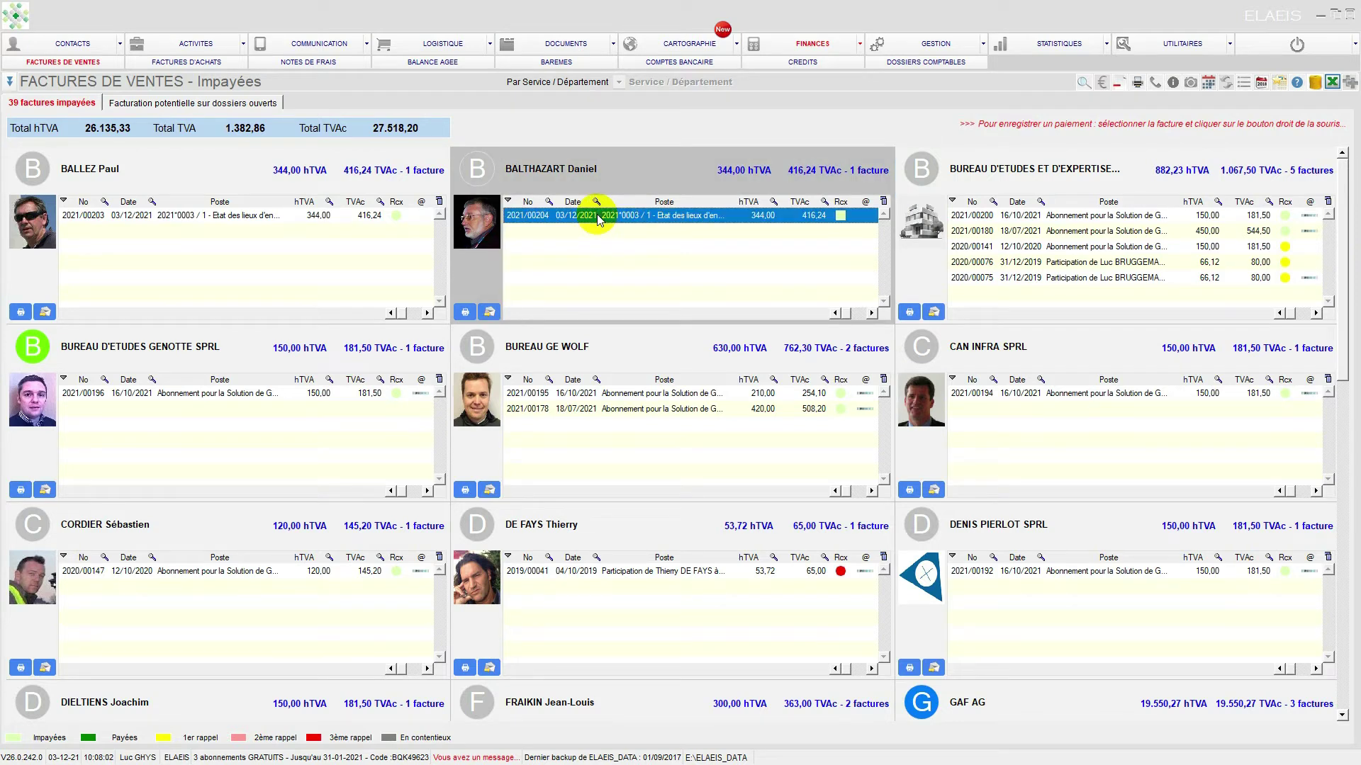
double_click(597, 214)
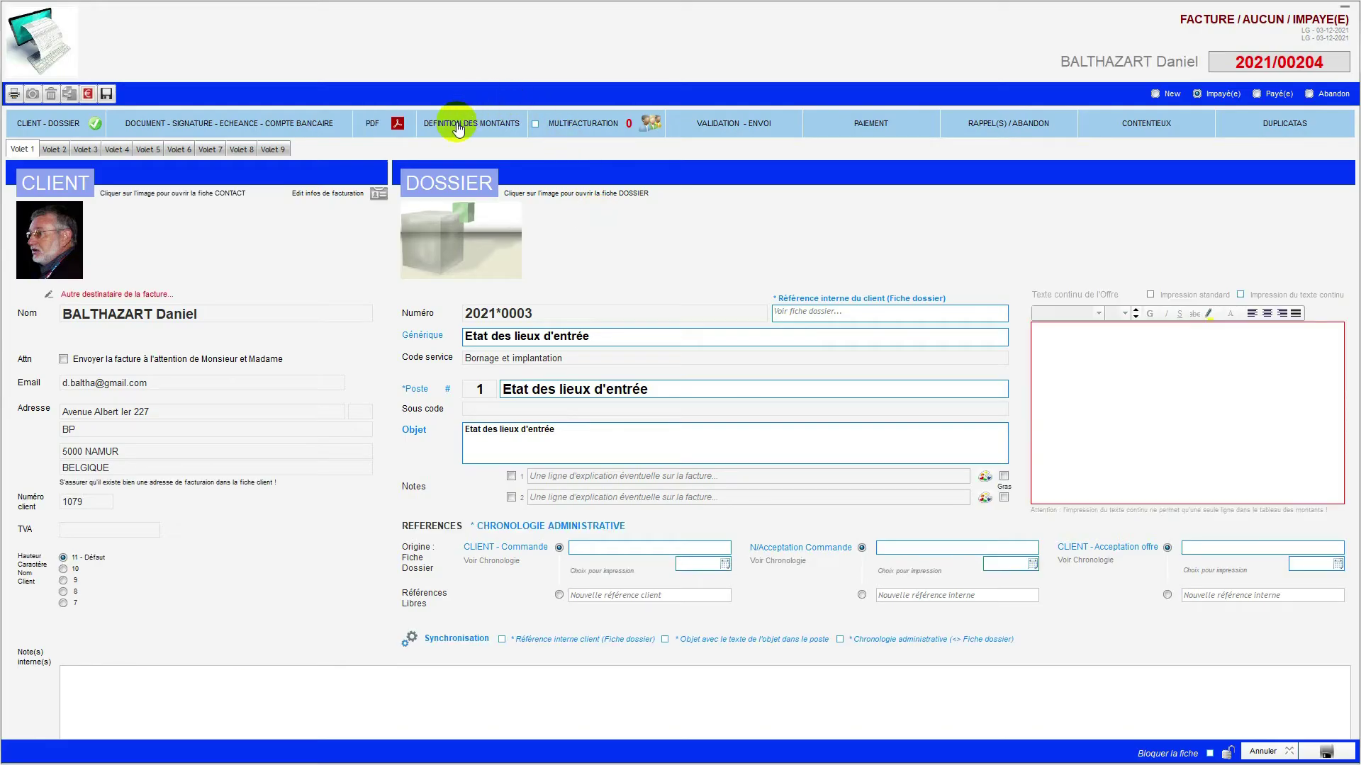
click(457, 126)
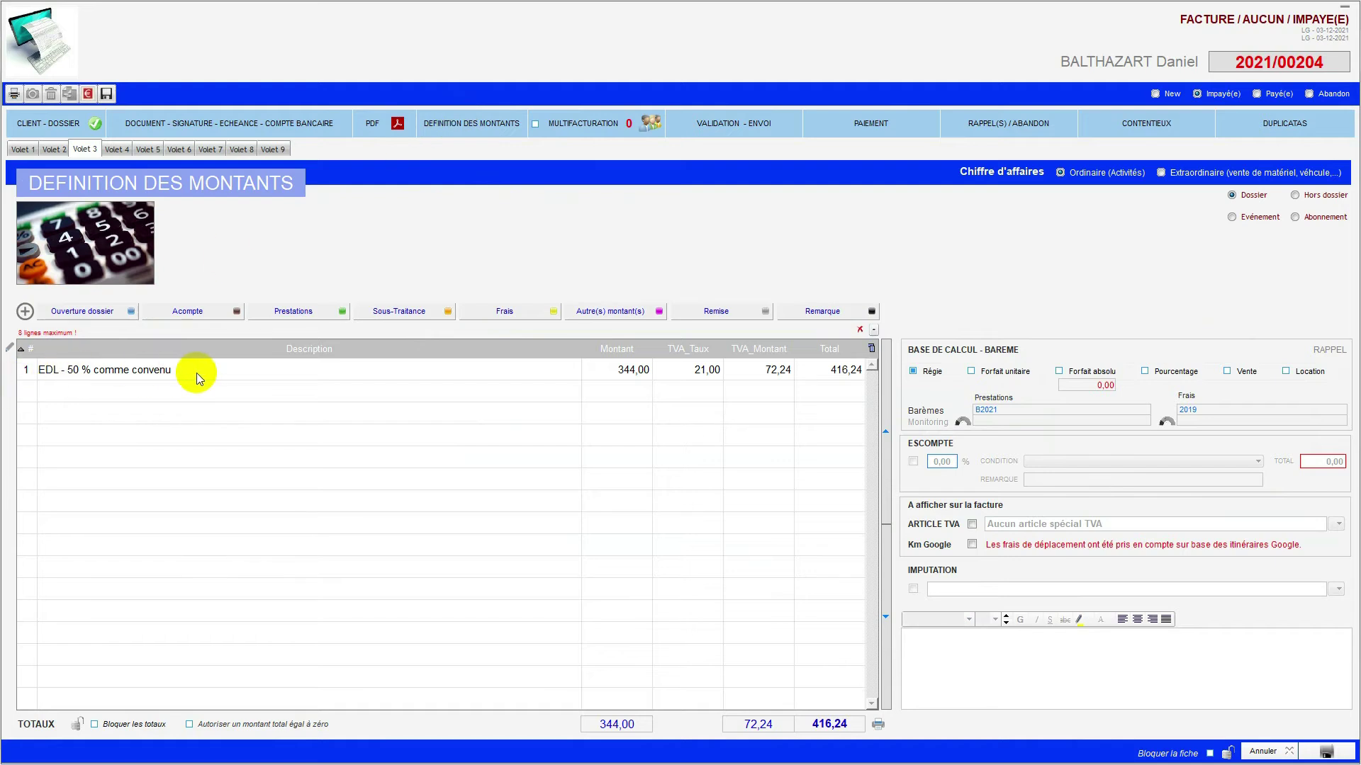
click(1271, 753)
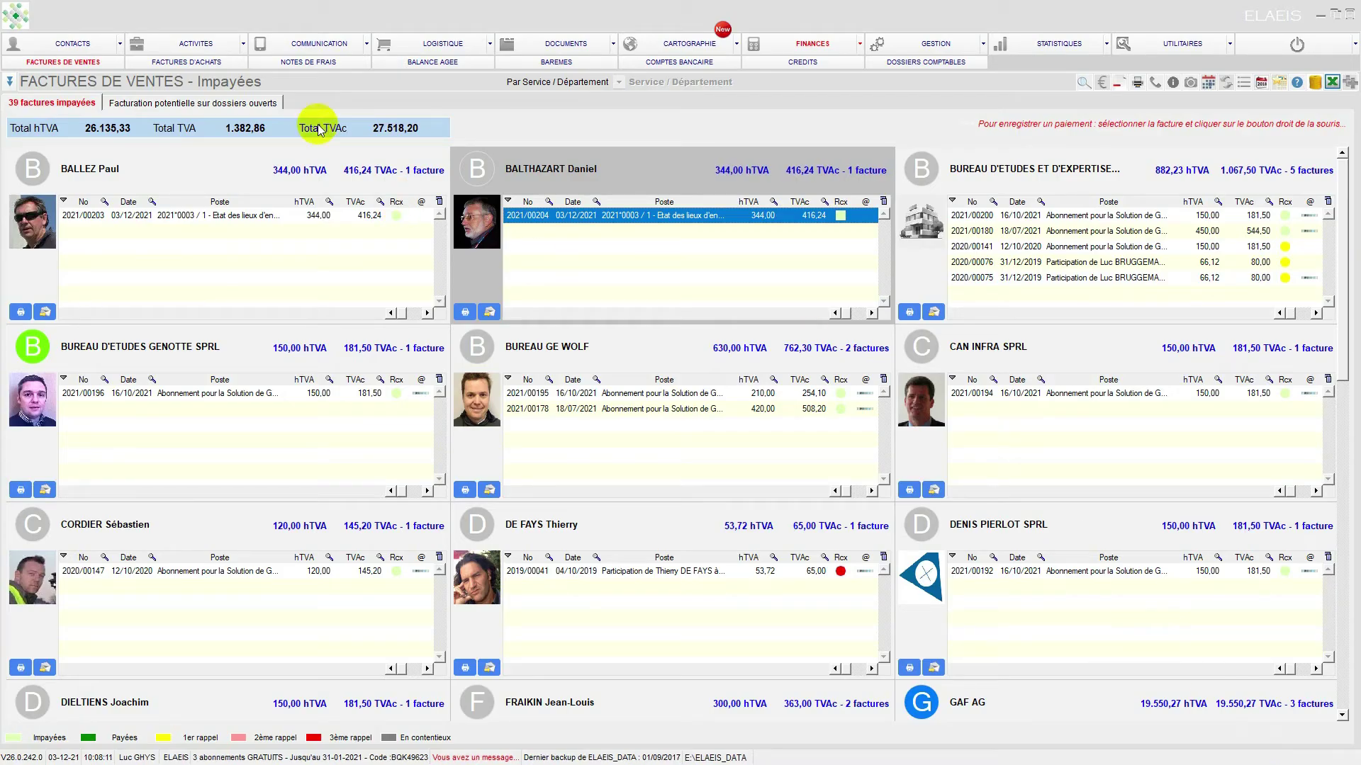
- Examine the billing status of the post in the favourite dossier "Etat des lieux d'entrée", and return to the dossier without saving
click(193, 43)
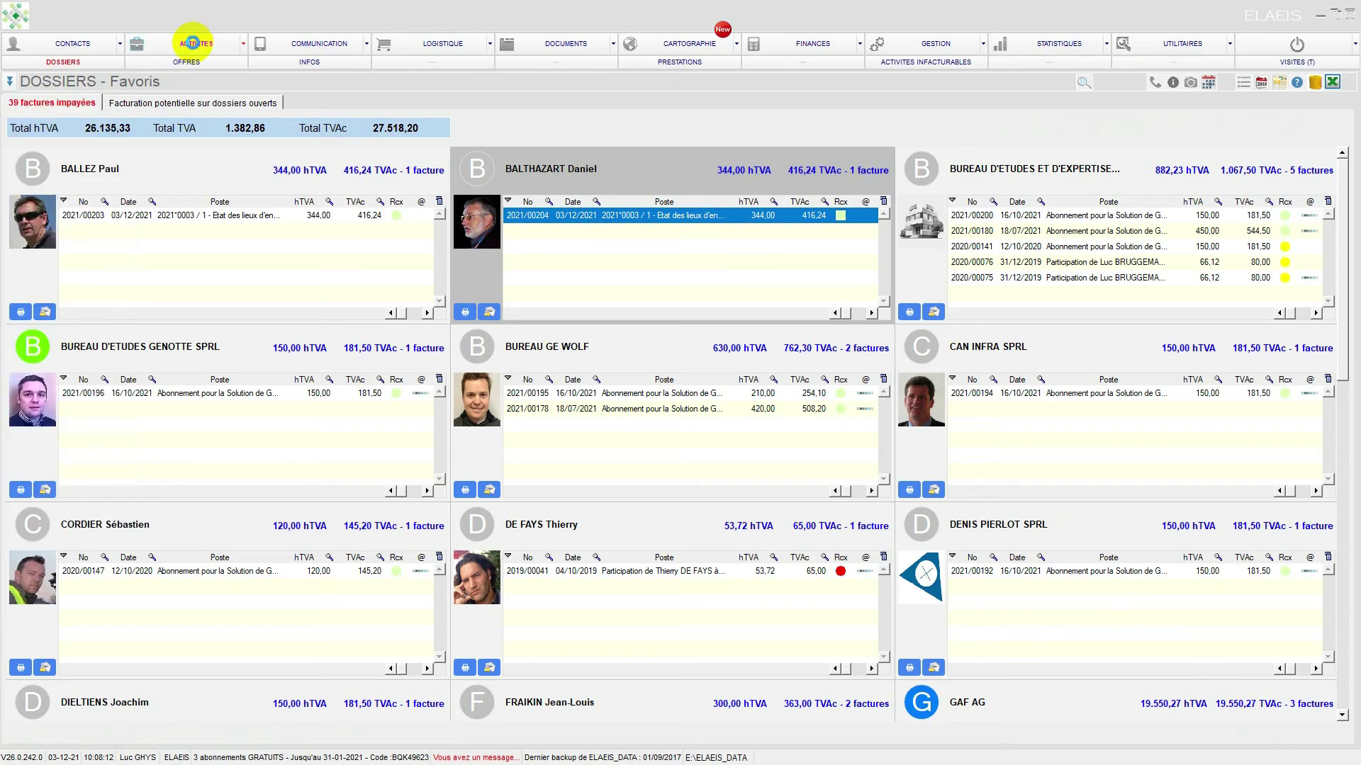
click(56, 136)
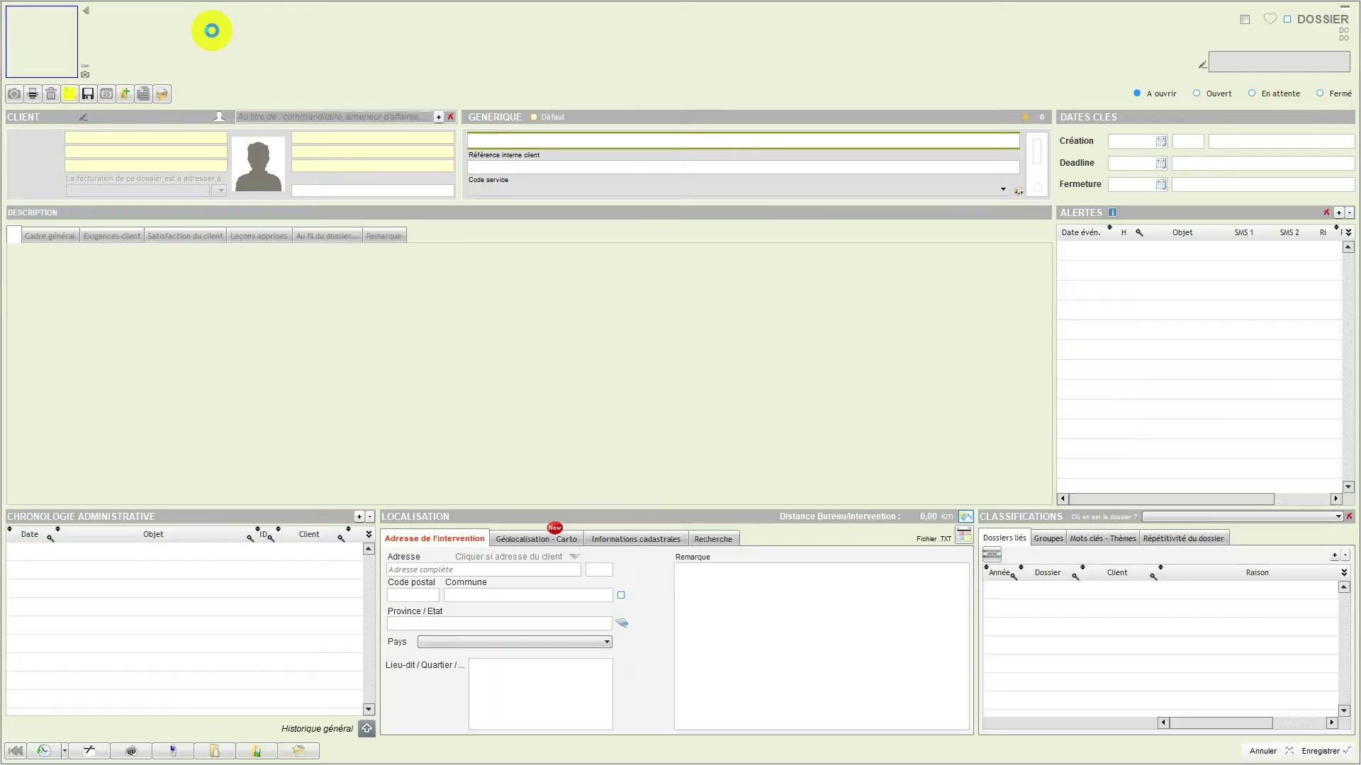
click(1037, 326)
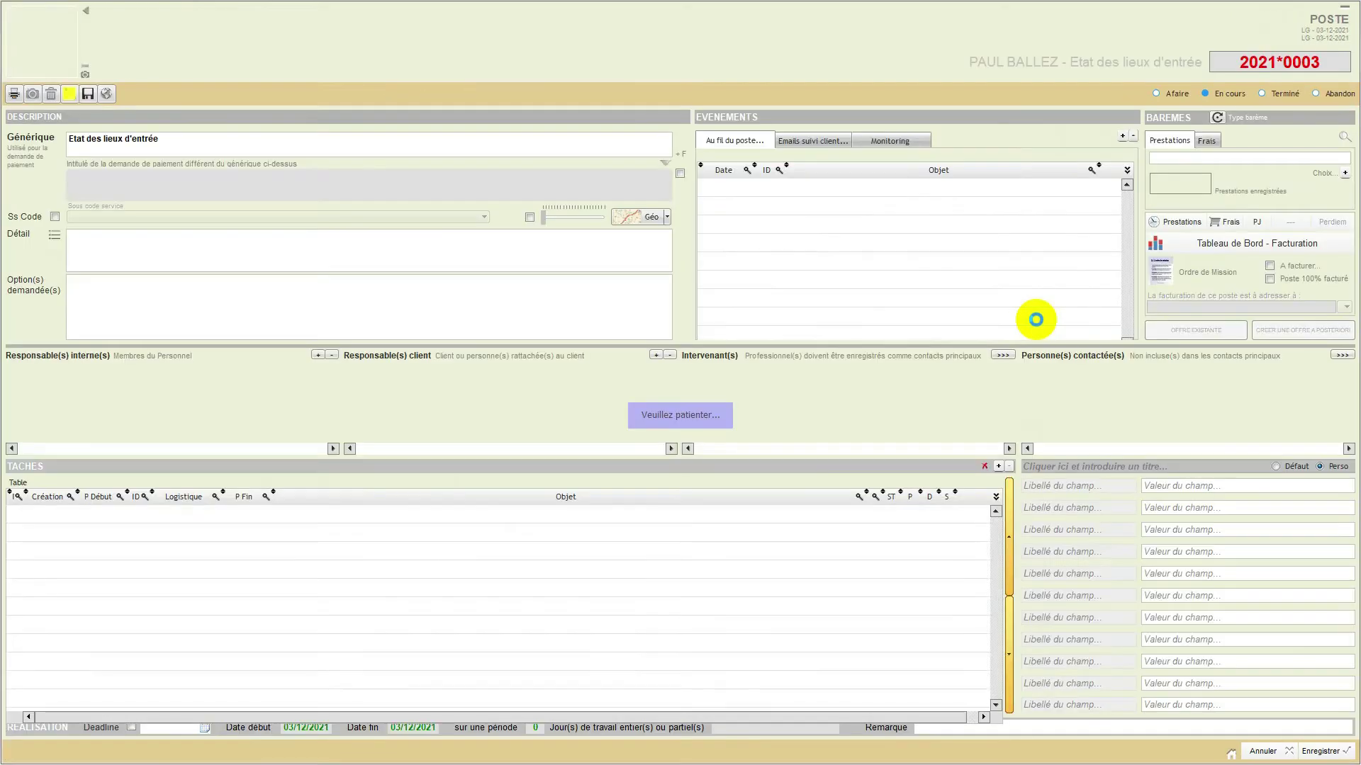
click(1212, 244)
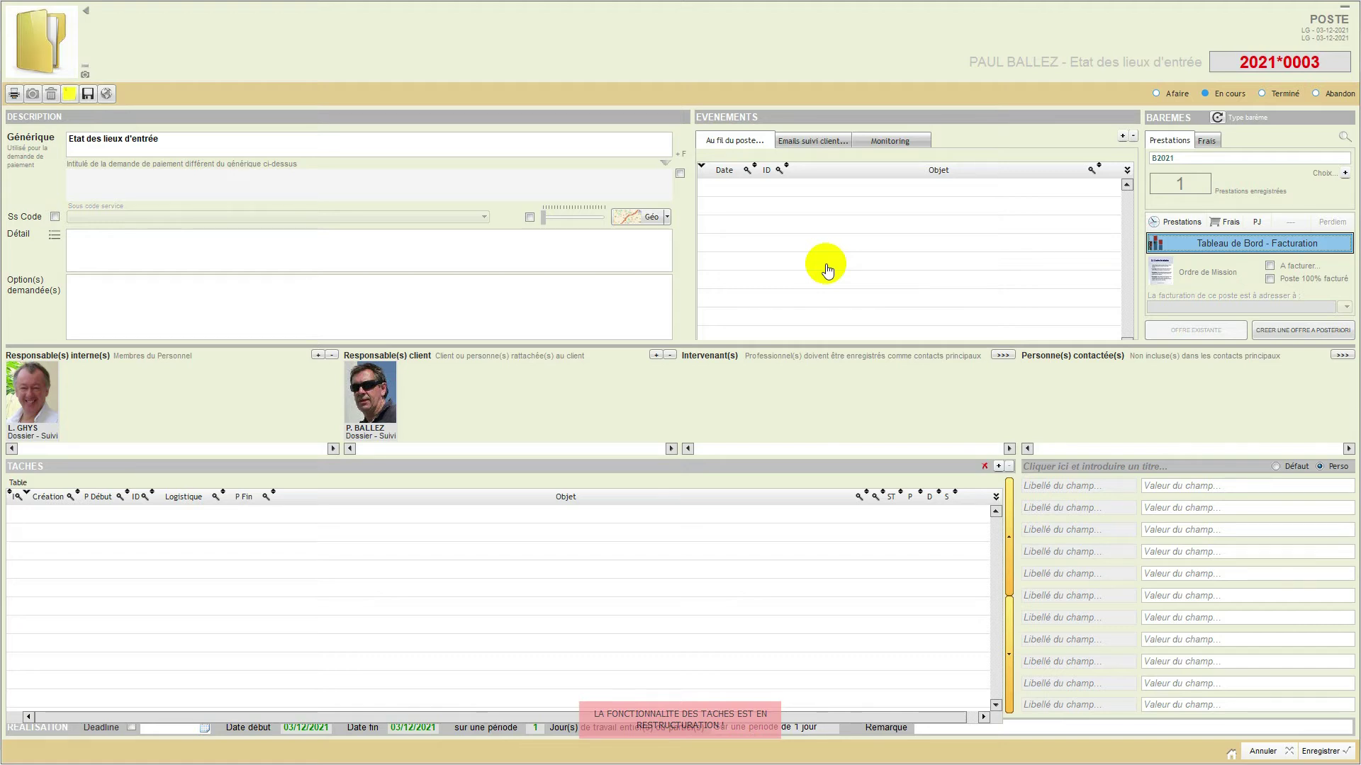
click(1197, 246)
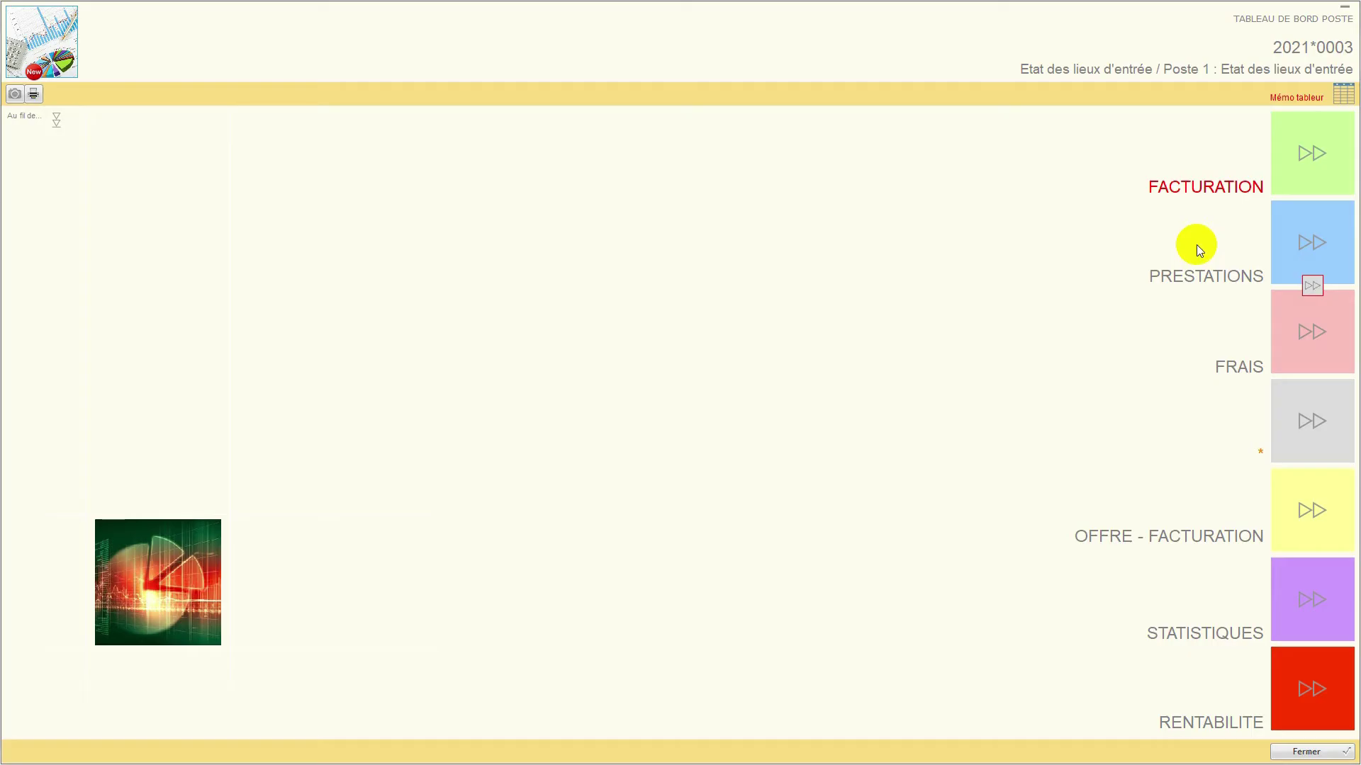
click(1296, 182)
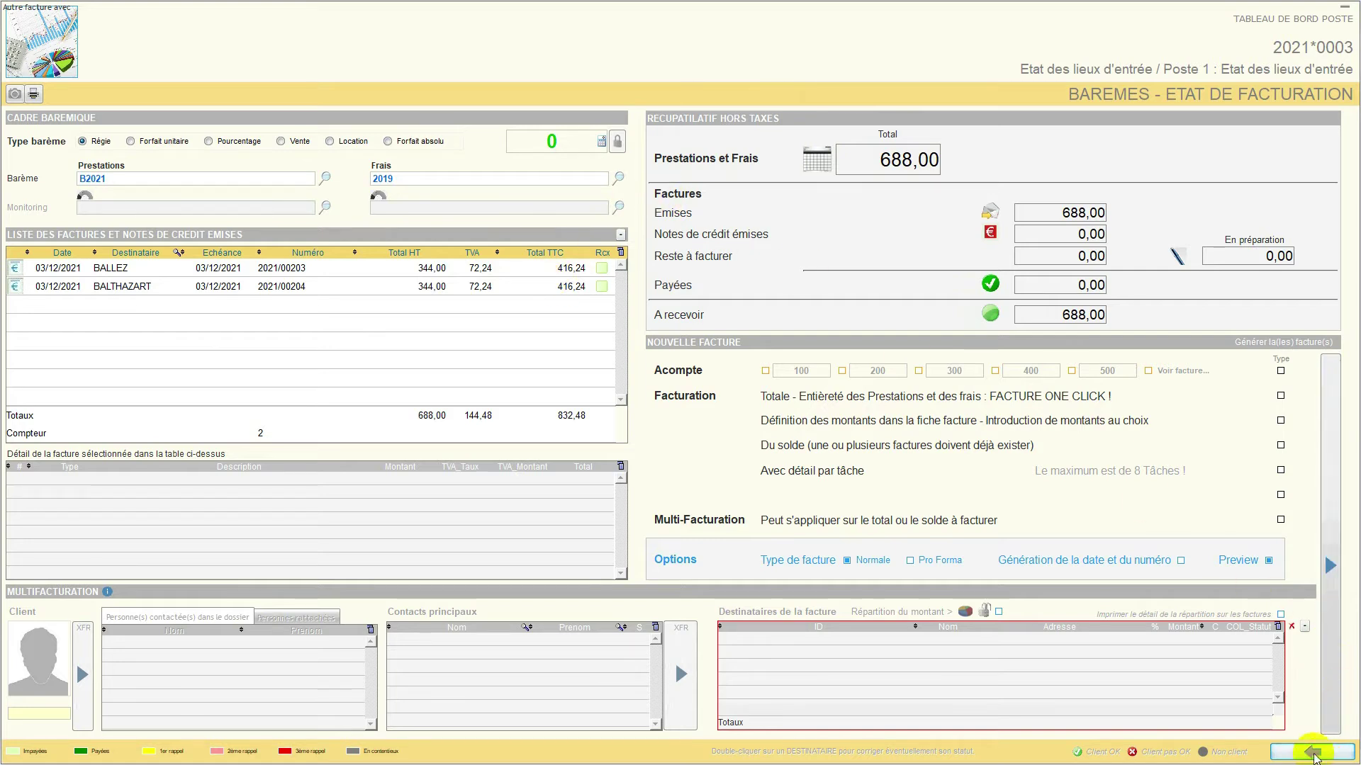
click(1305, 753)
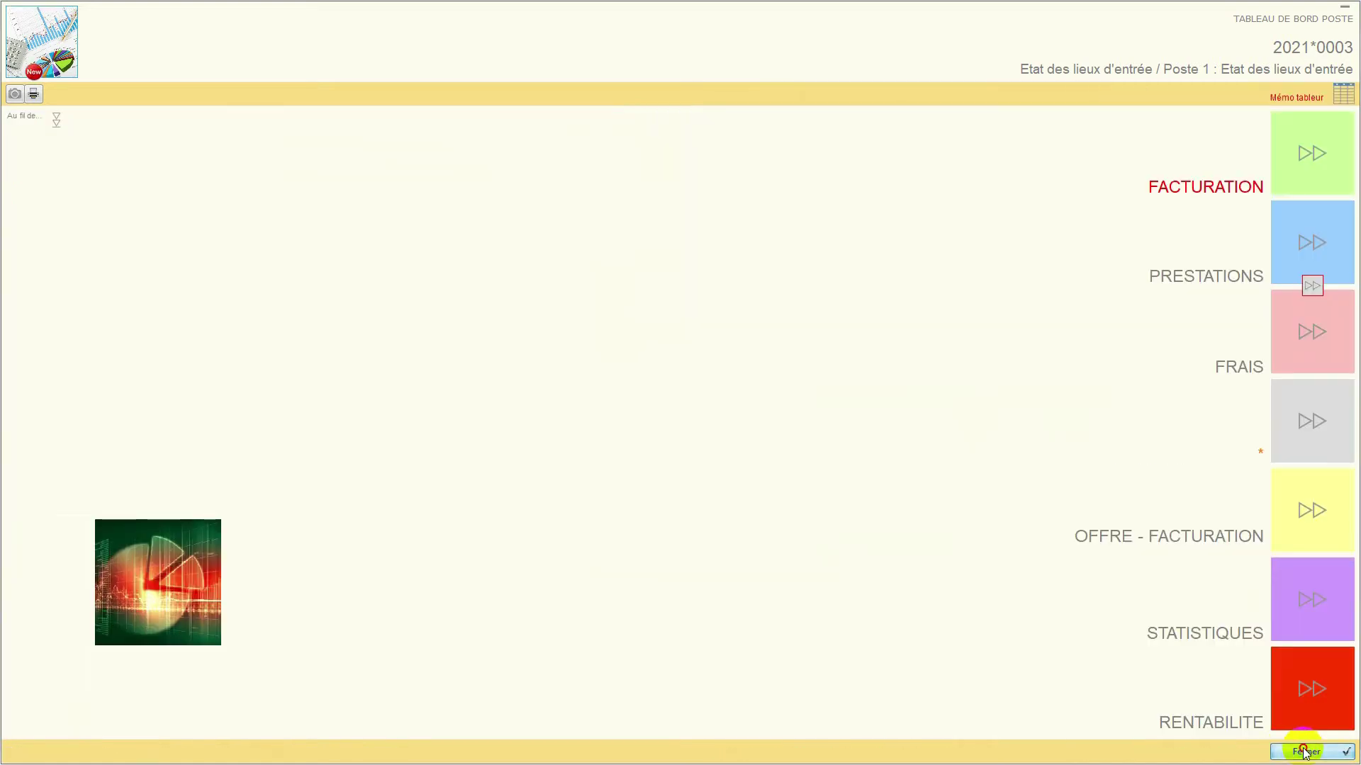
key(Escape)
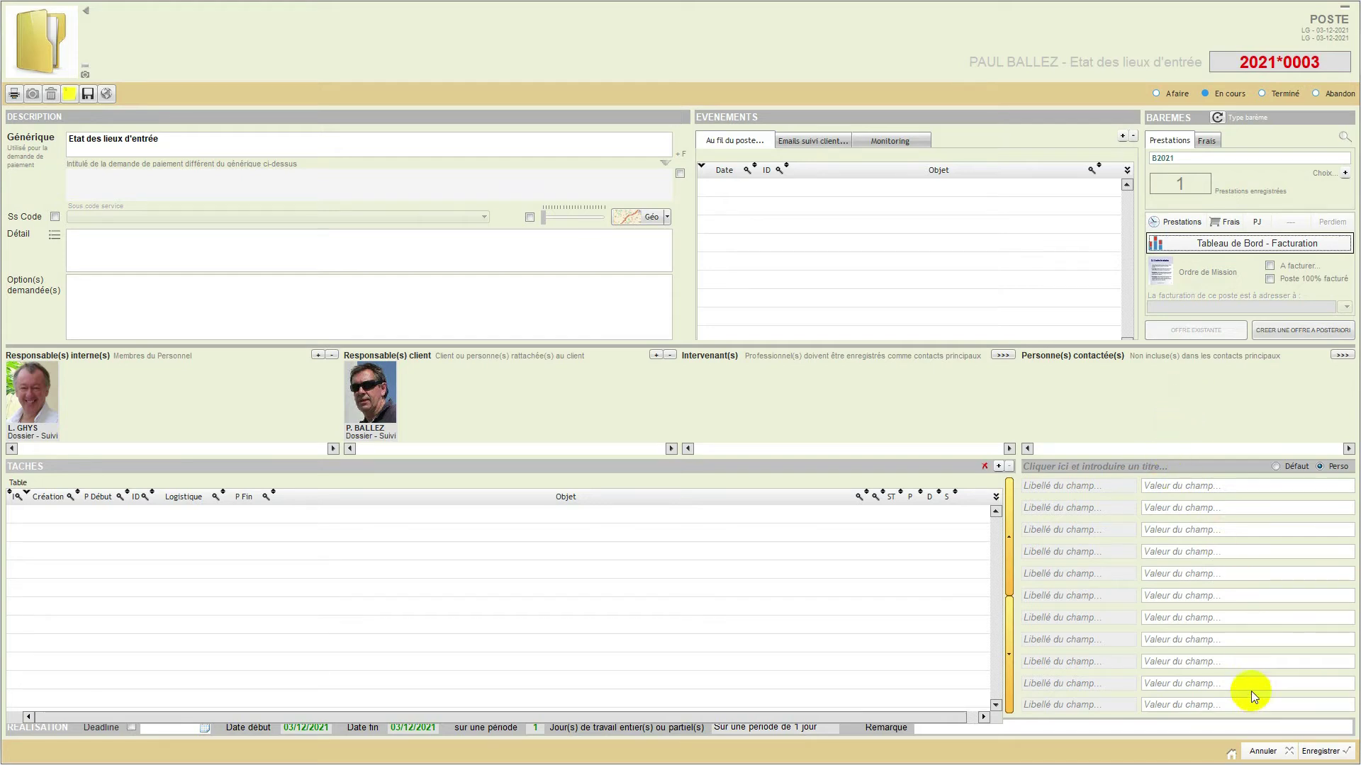
click(1264, 752)
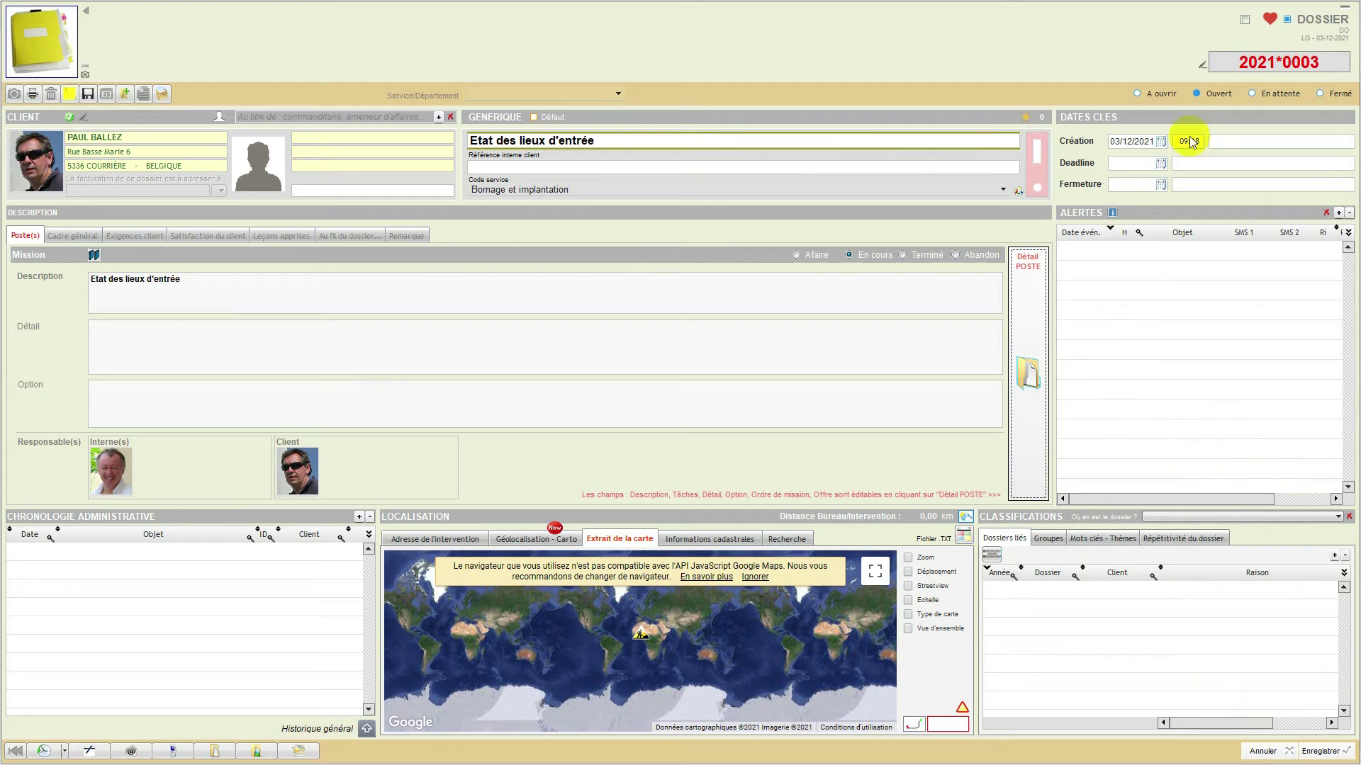
- Reopen the post's billing dashboard at its billing status and choose Multi-Facturation as the new invoice type
click(1021, 325)
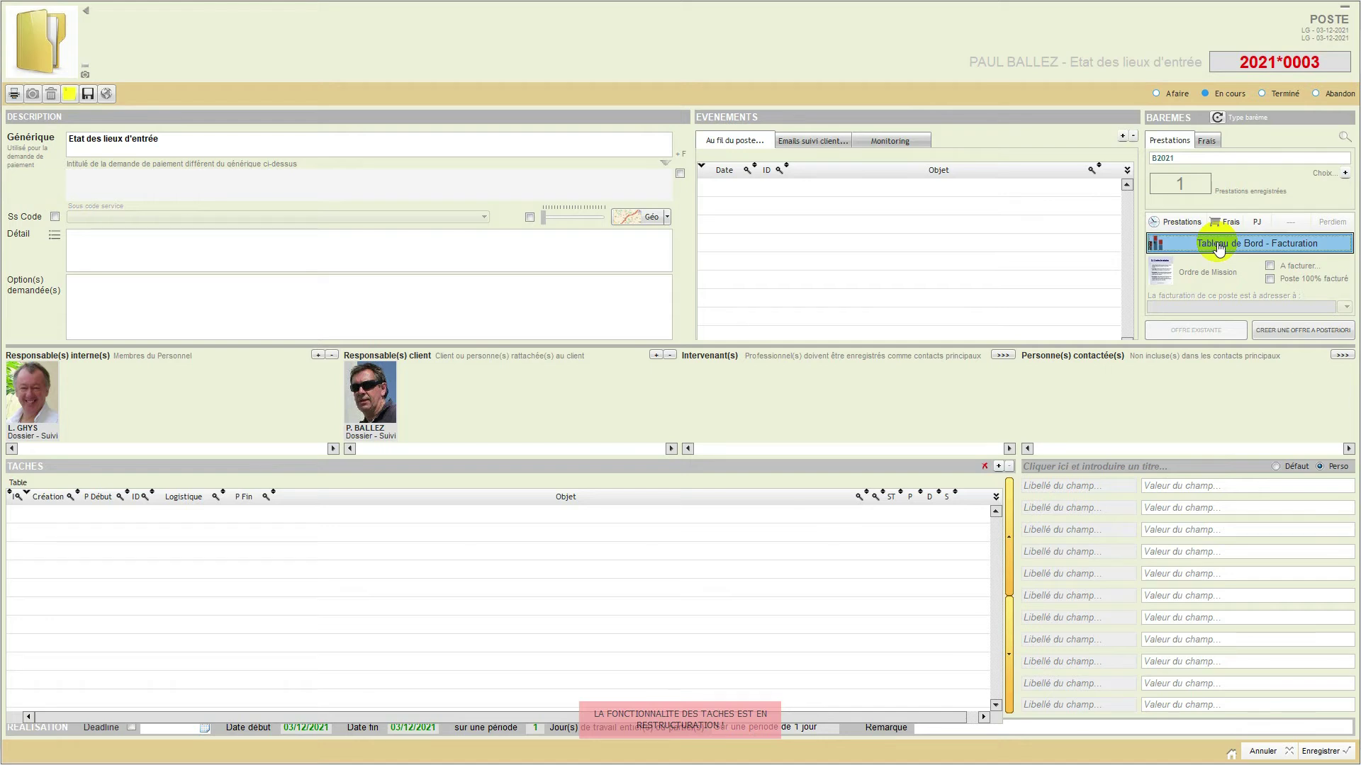
click(1218, 246)
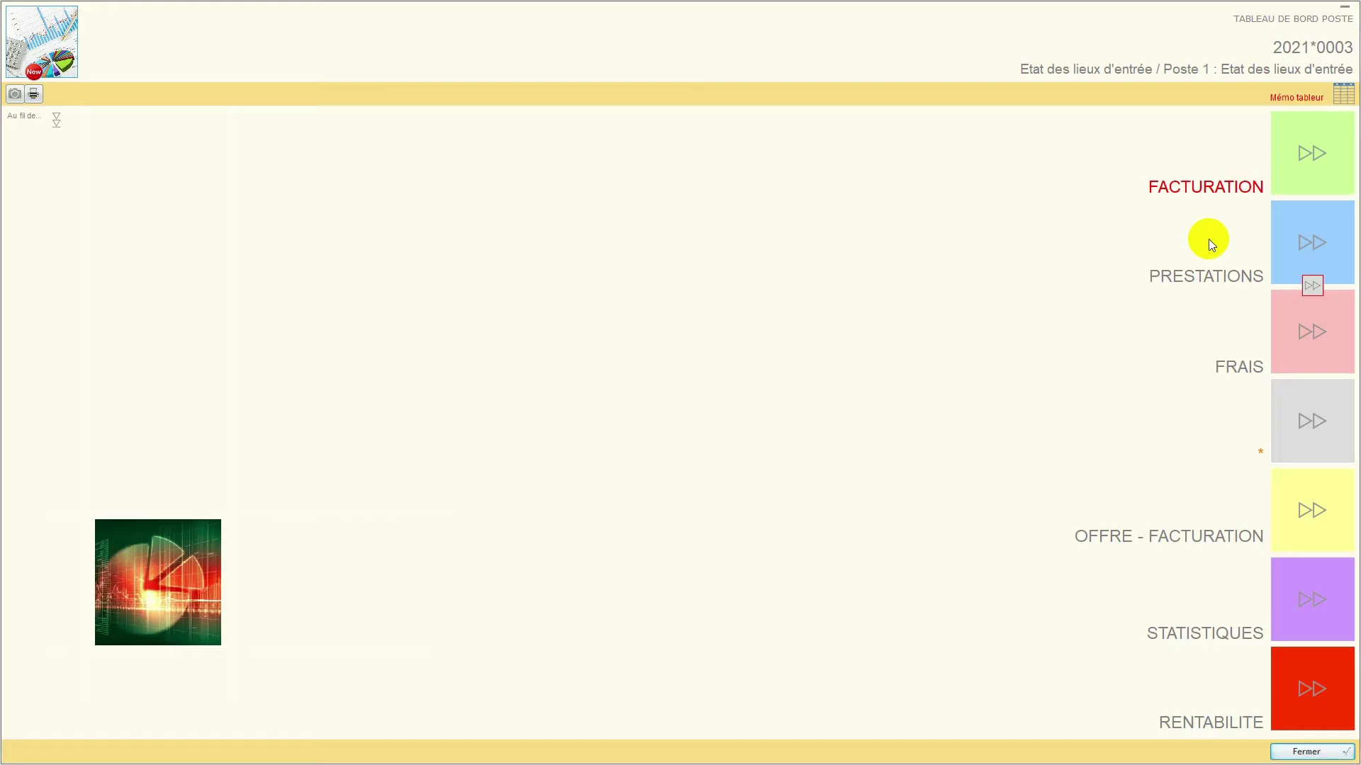
click(1292, 172)
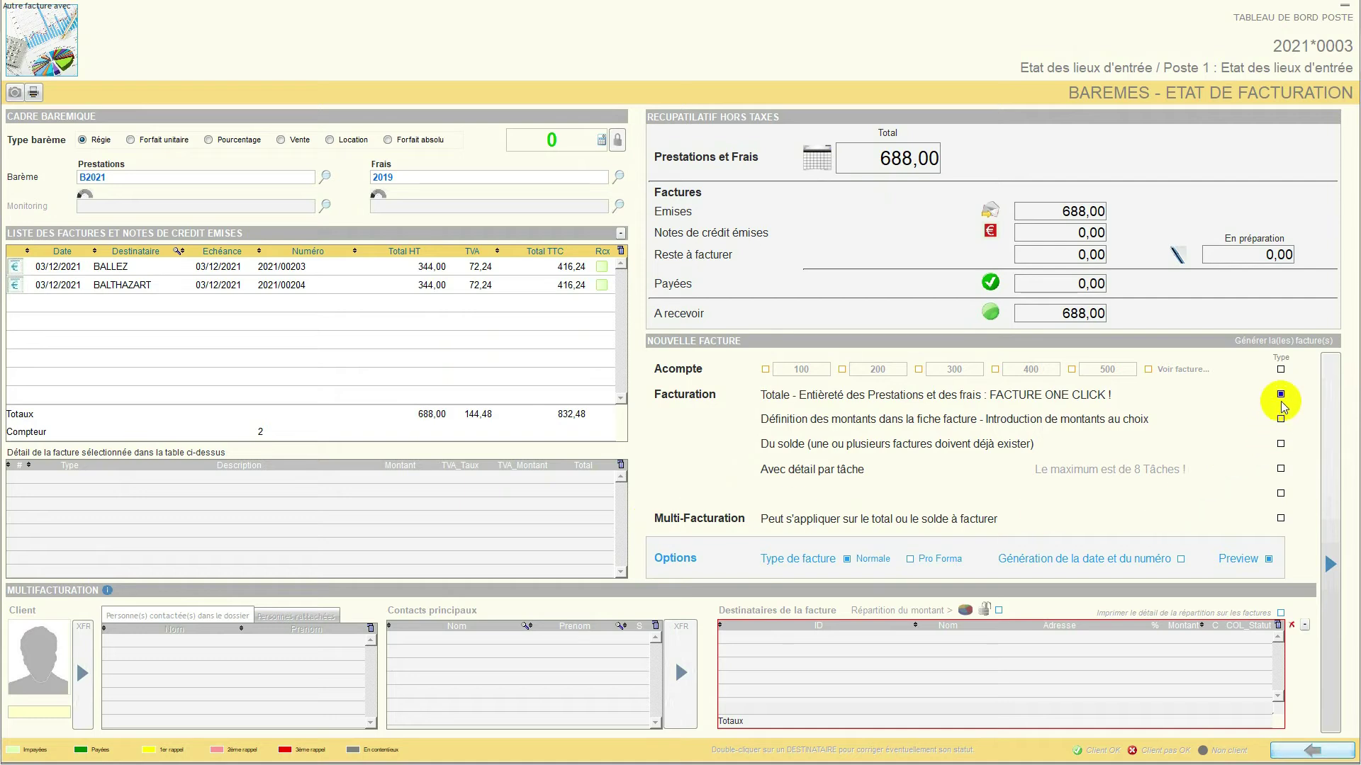
click(1281, 433)
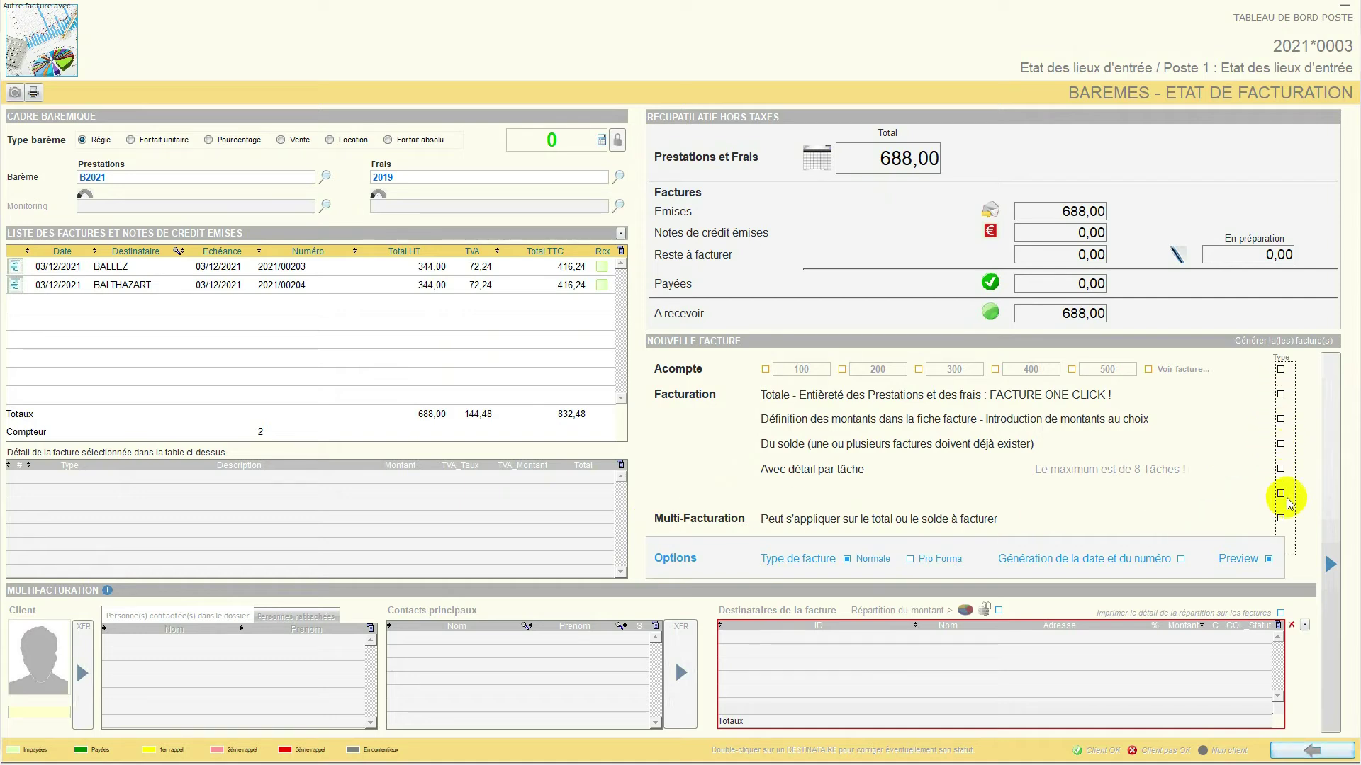
click(1282, 518)
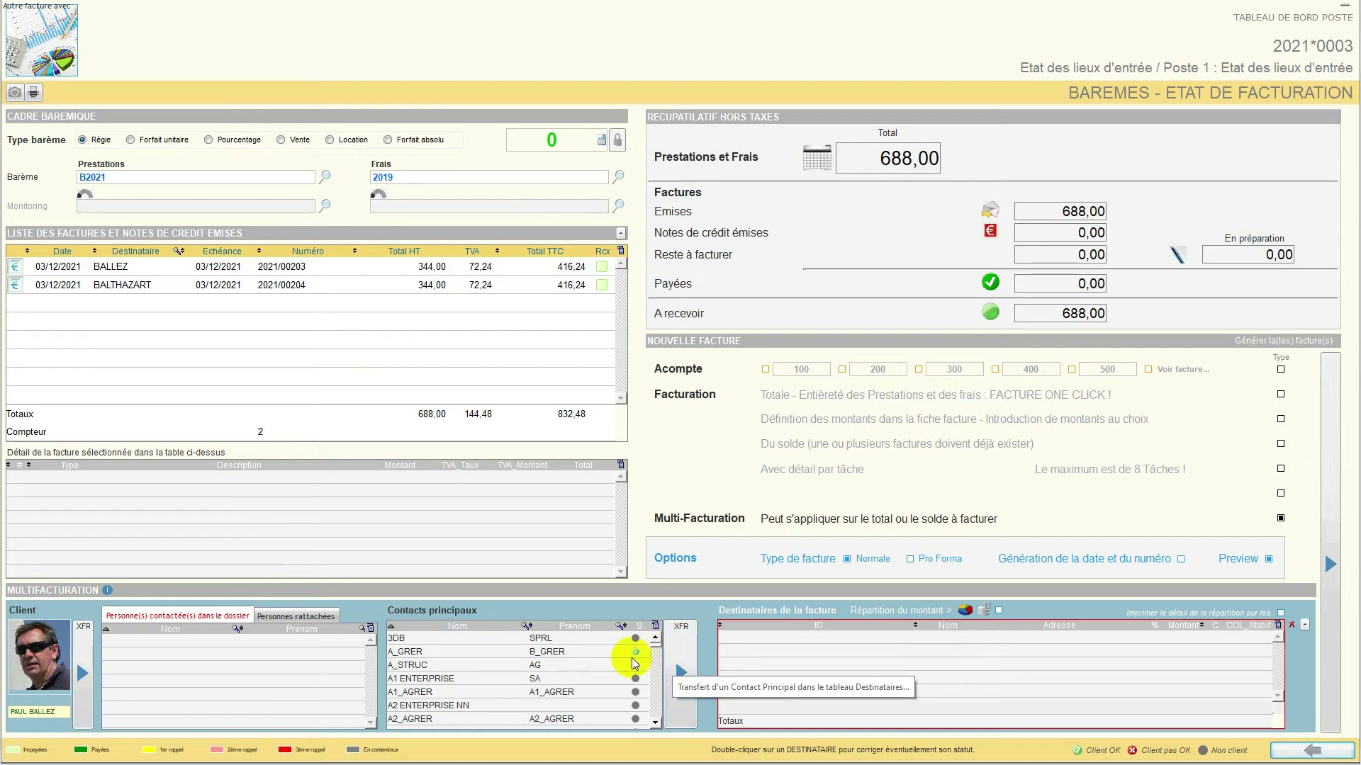
- Add the dossier's client and the duplicated invoice's client from the main contacts as recipients of the multi-invoice
click(674, 660)
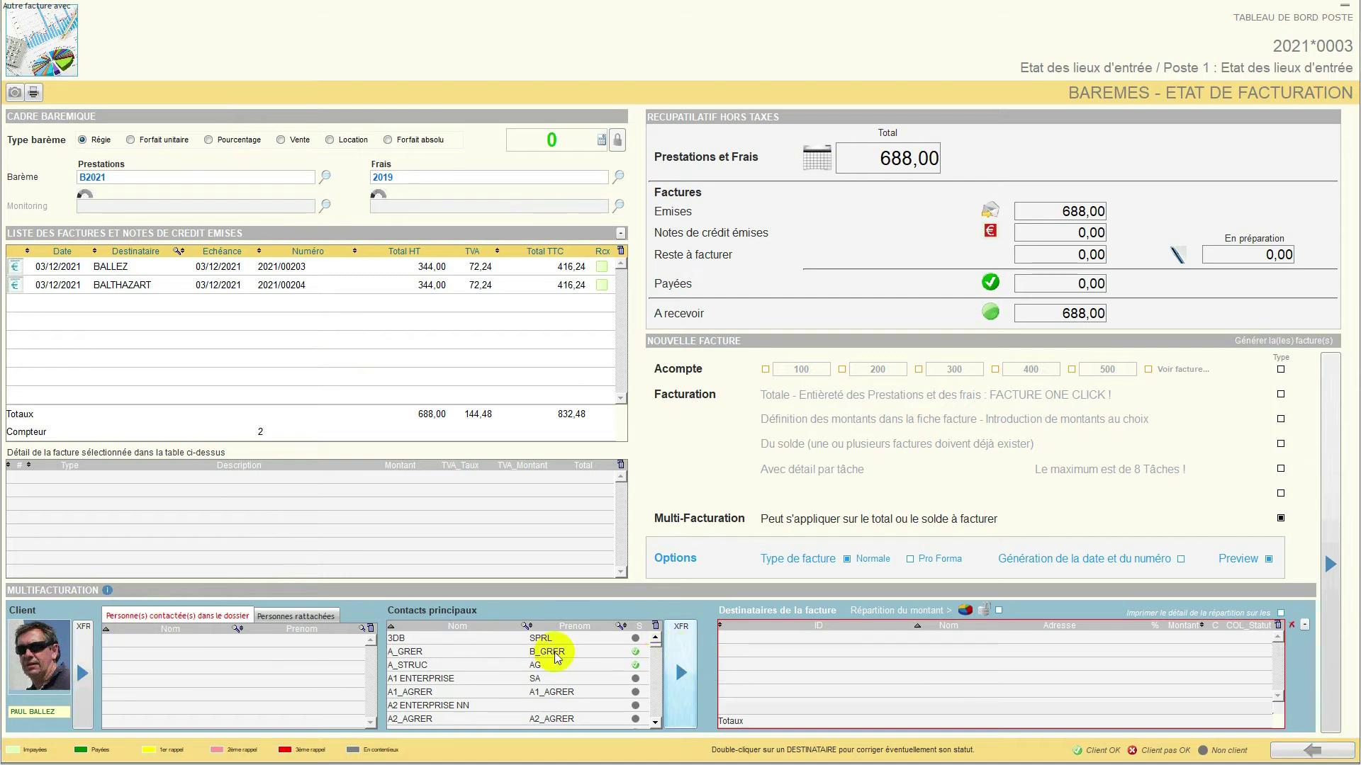
click(88, 652)
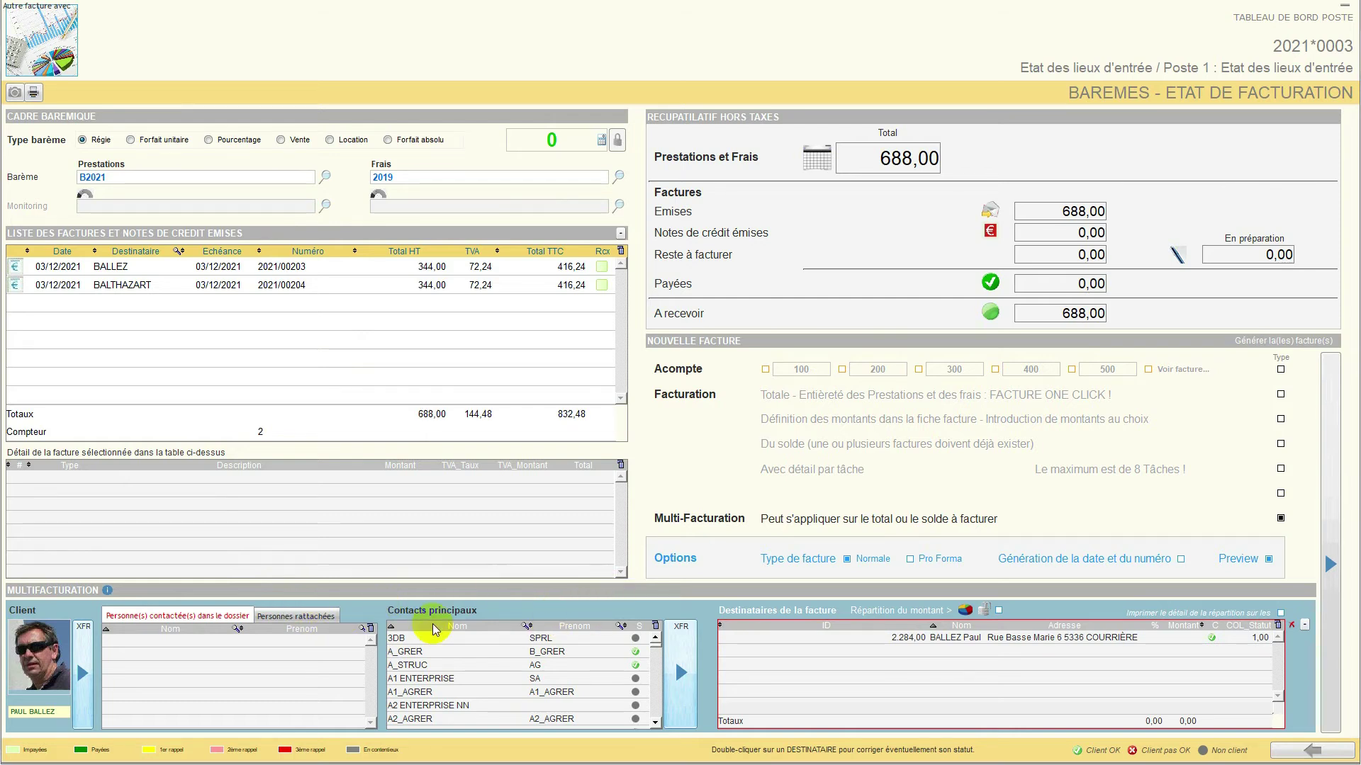
drag(653, 641, 655, 648)
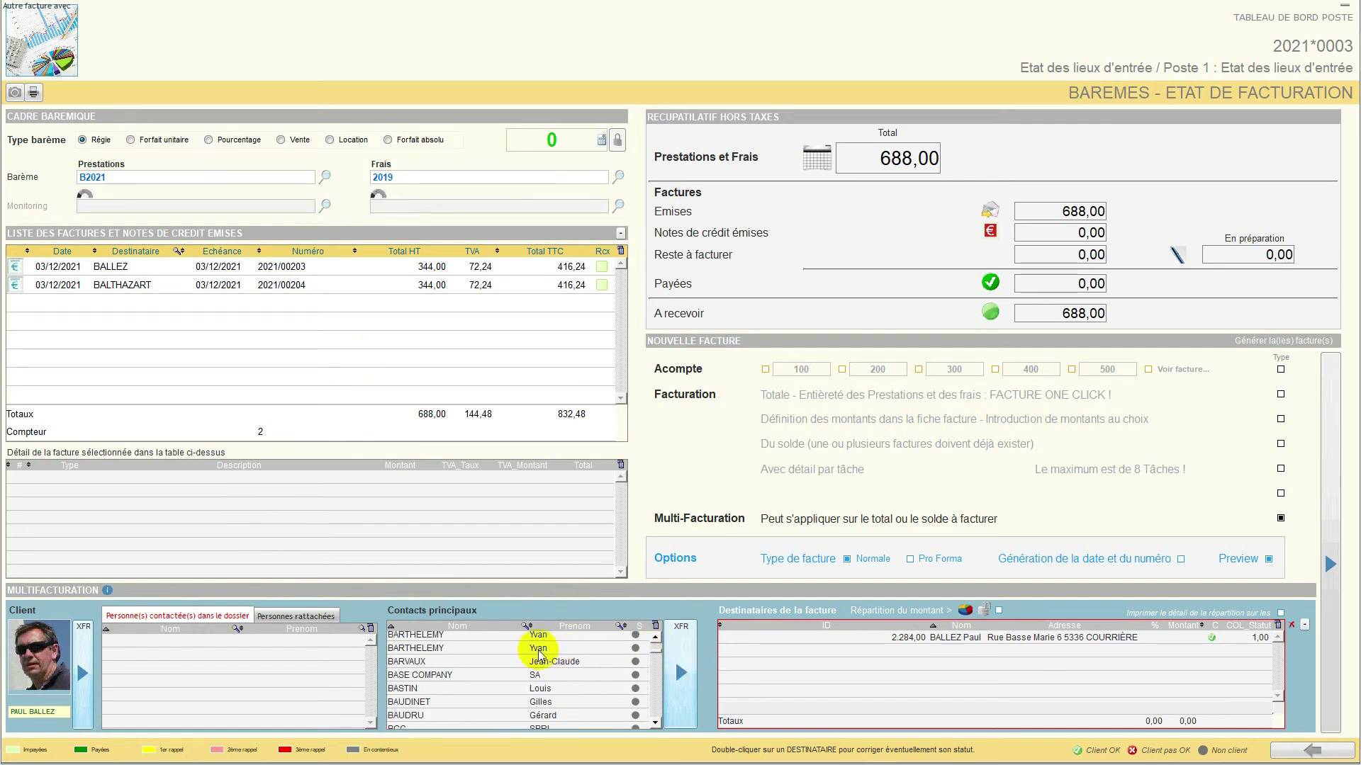
click(513, 649)
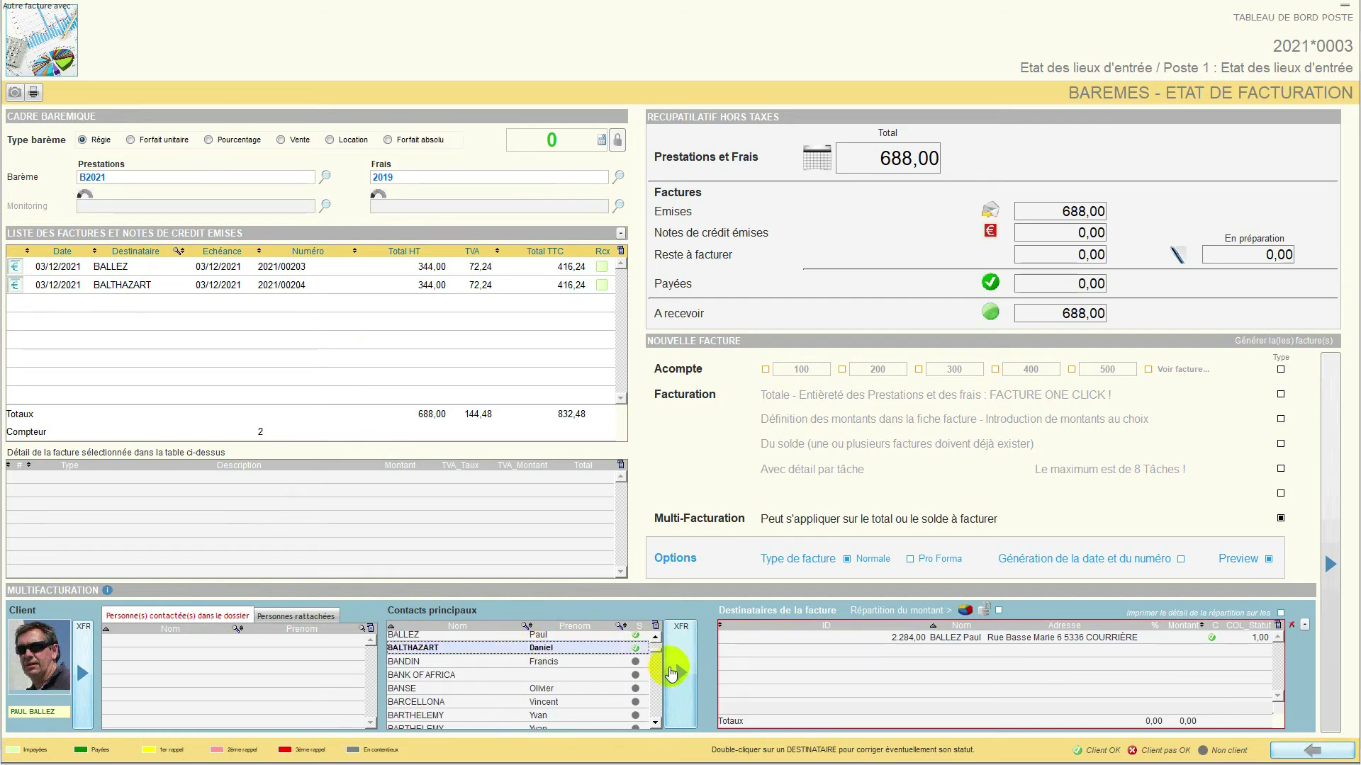
click(679, 670)
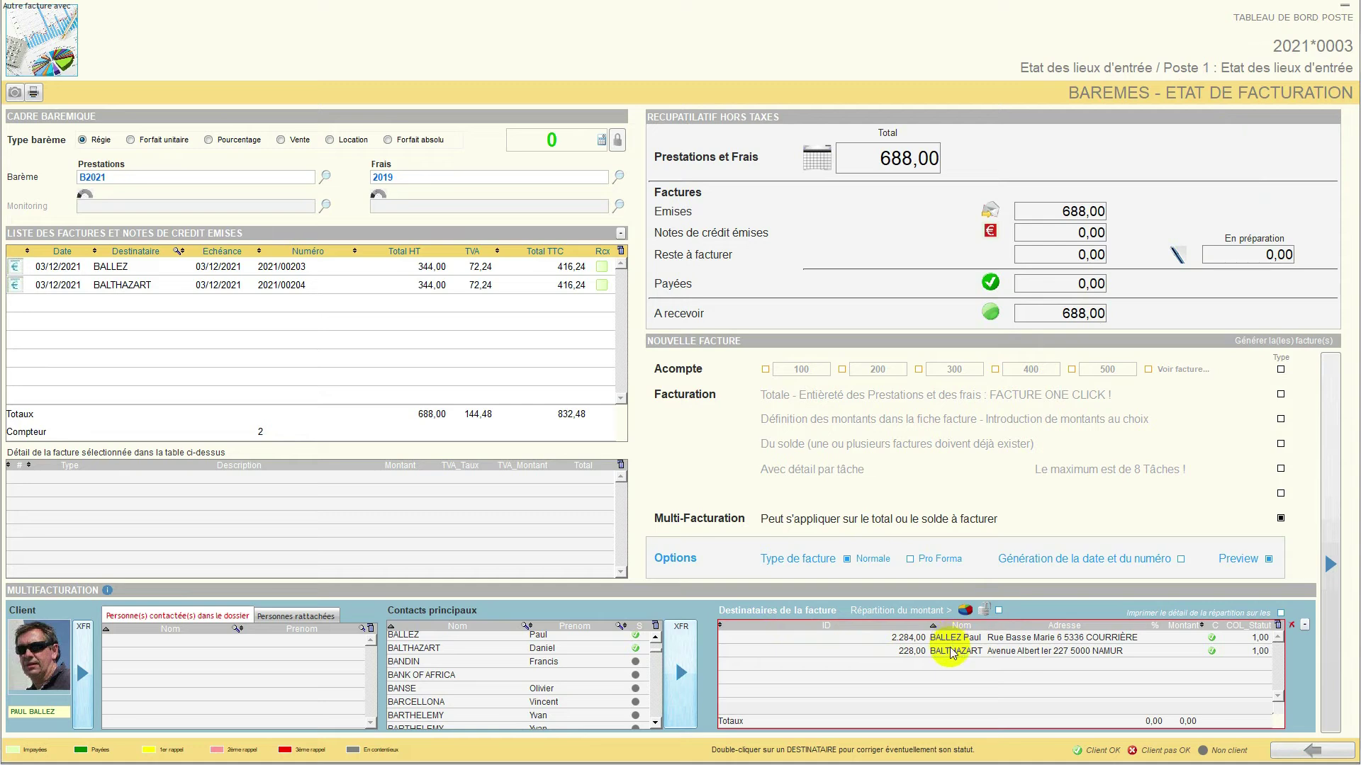
- Lock the recipients list and open the distribution of the amount between the recipients
click(966, 612)
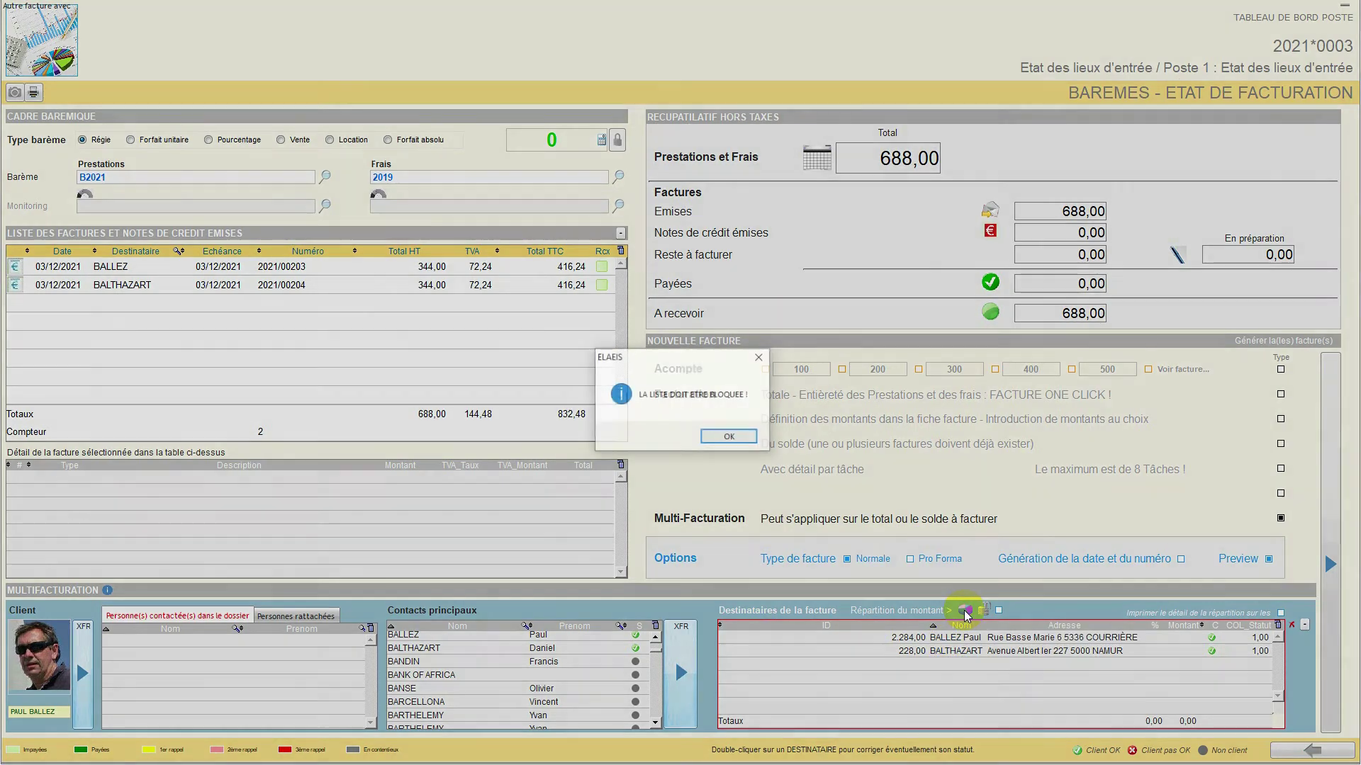
click(728, 437)
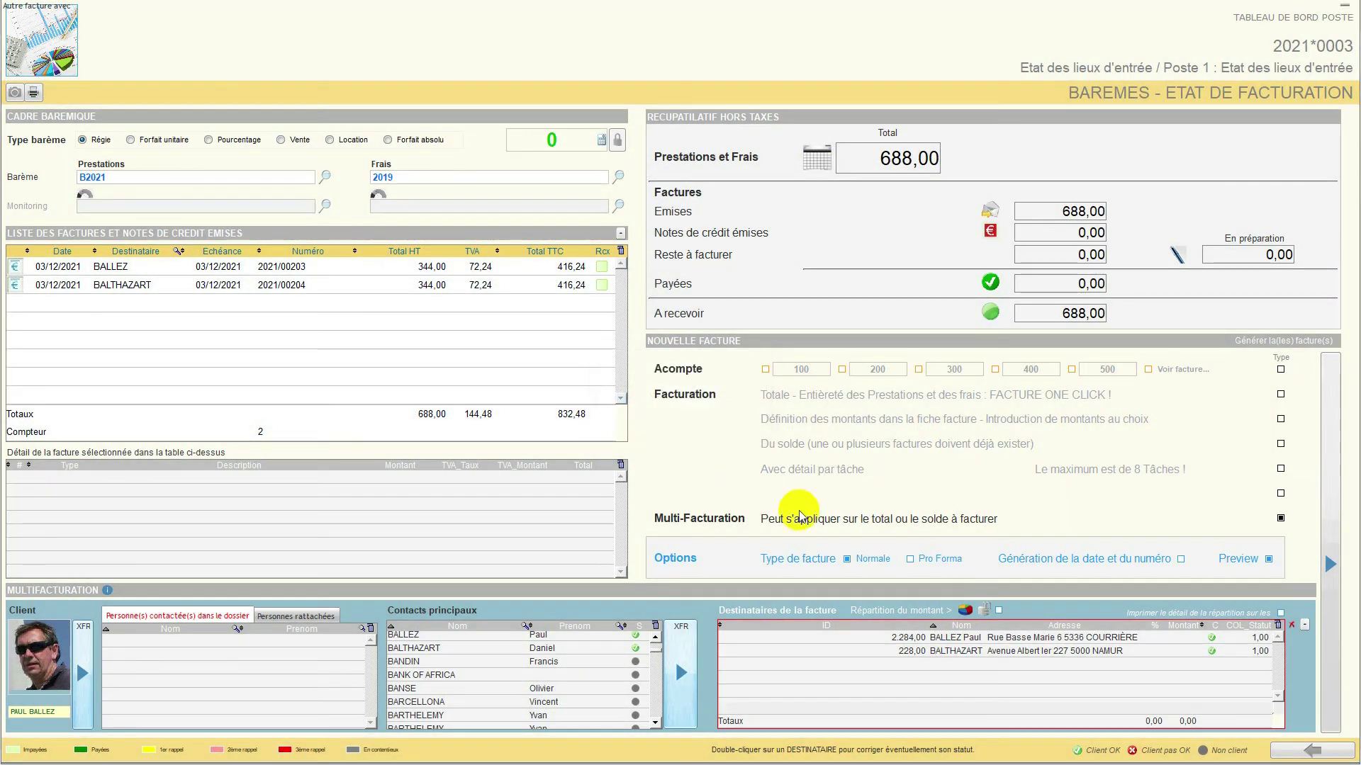
click(999, 611)
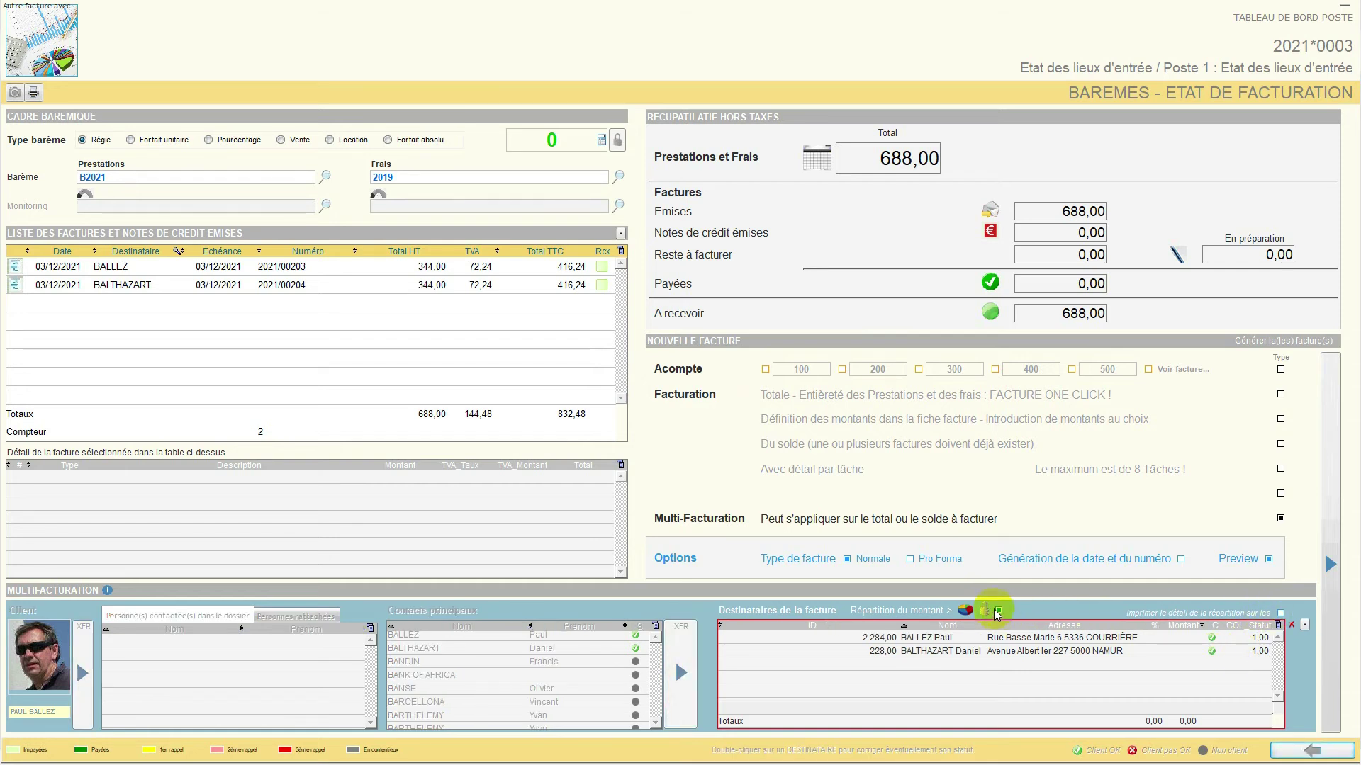
click(965, 609)
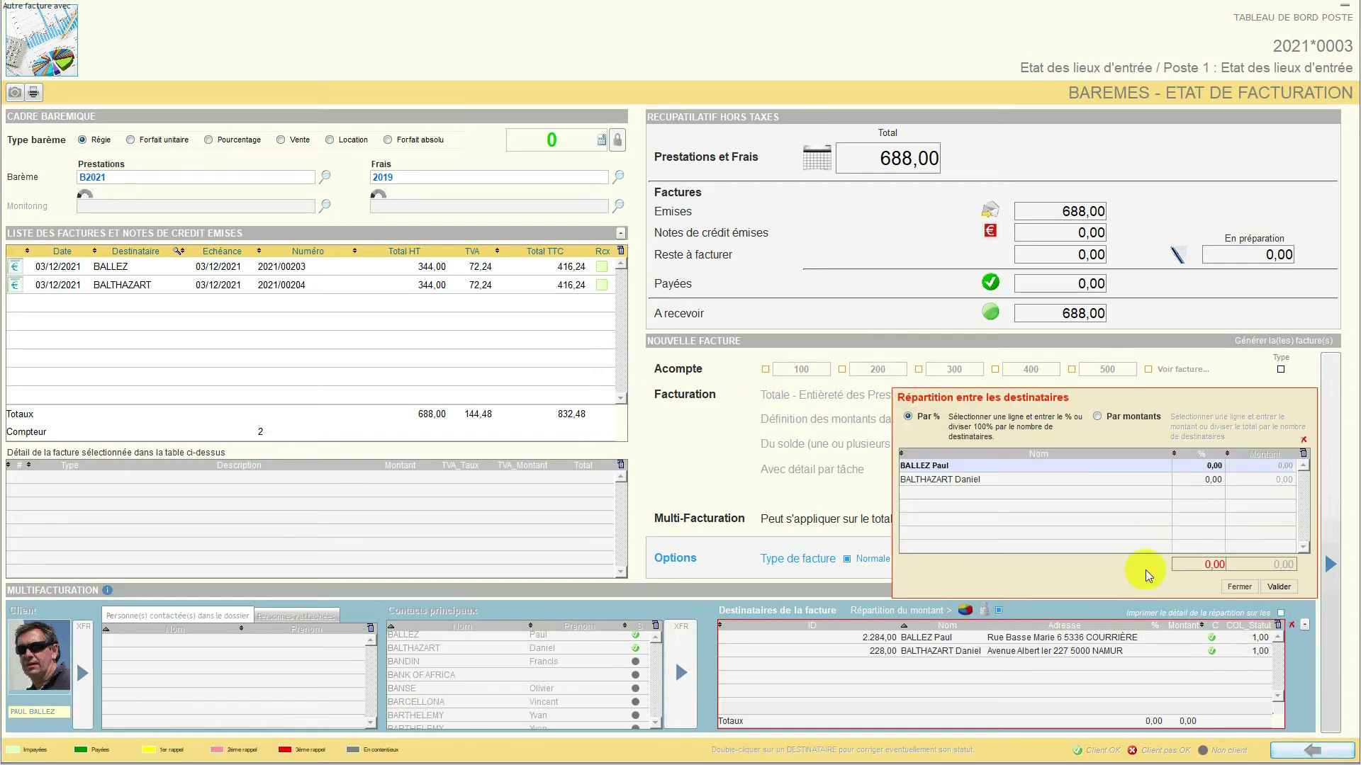
- Set the percentage share of each of the two recipients to 50
double_click(1202, 466)
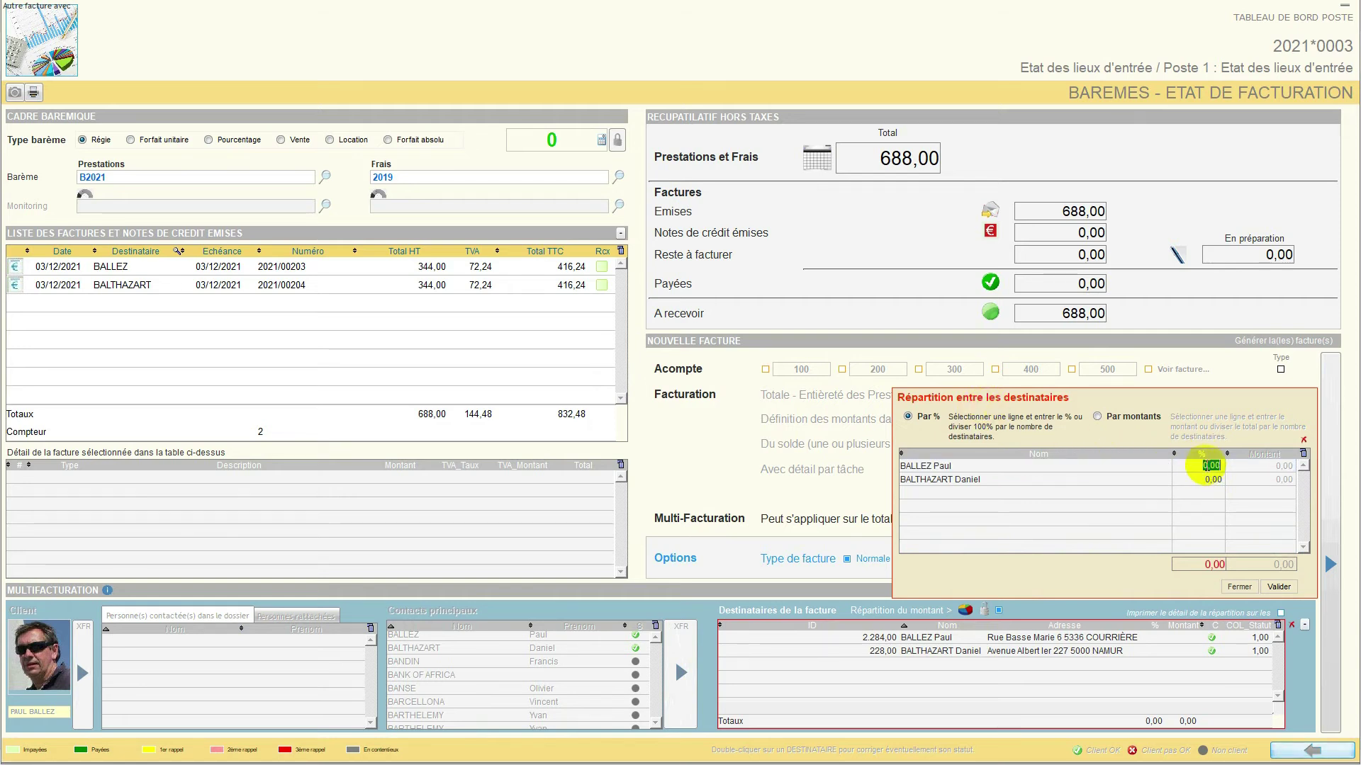
text(50)
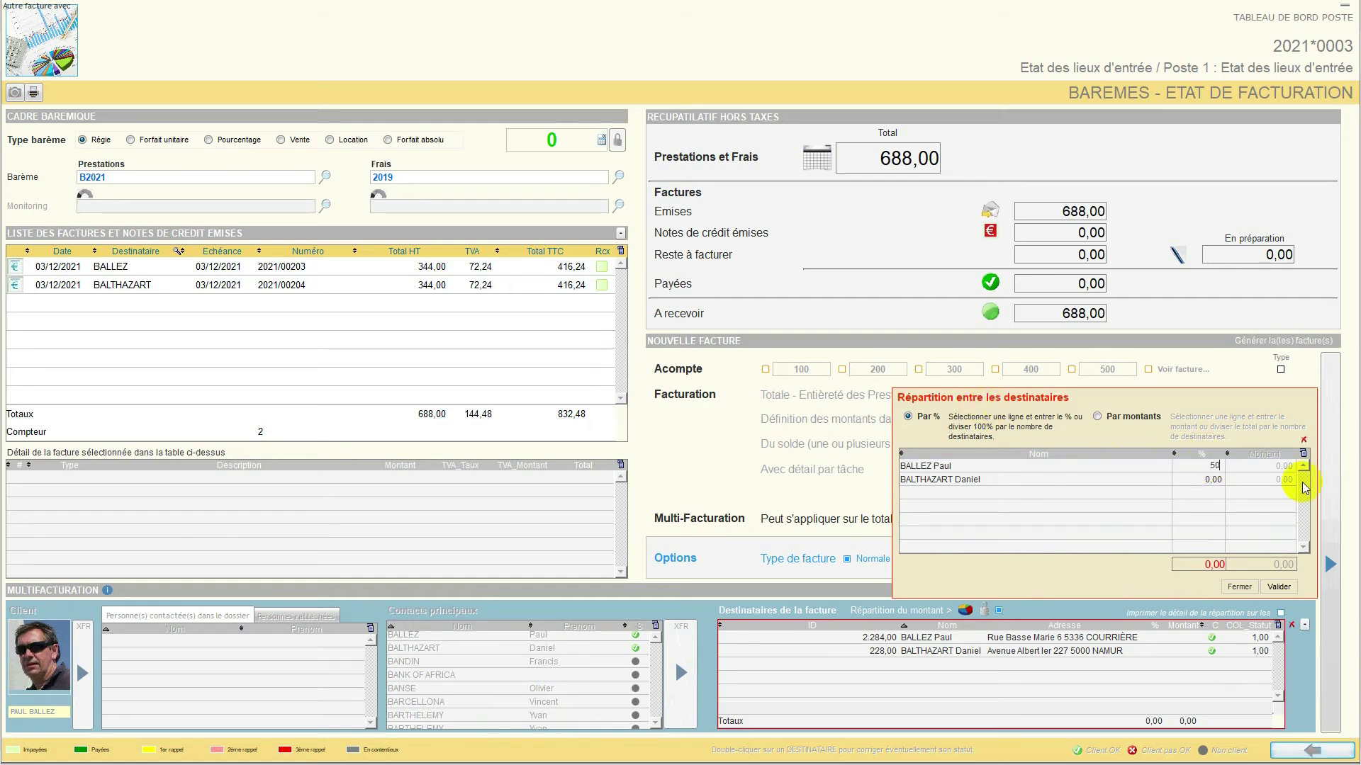
key(Tab)
text(50)
key(Tab)
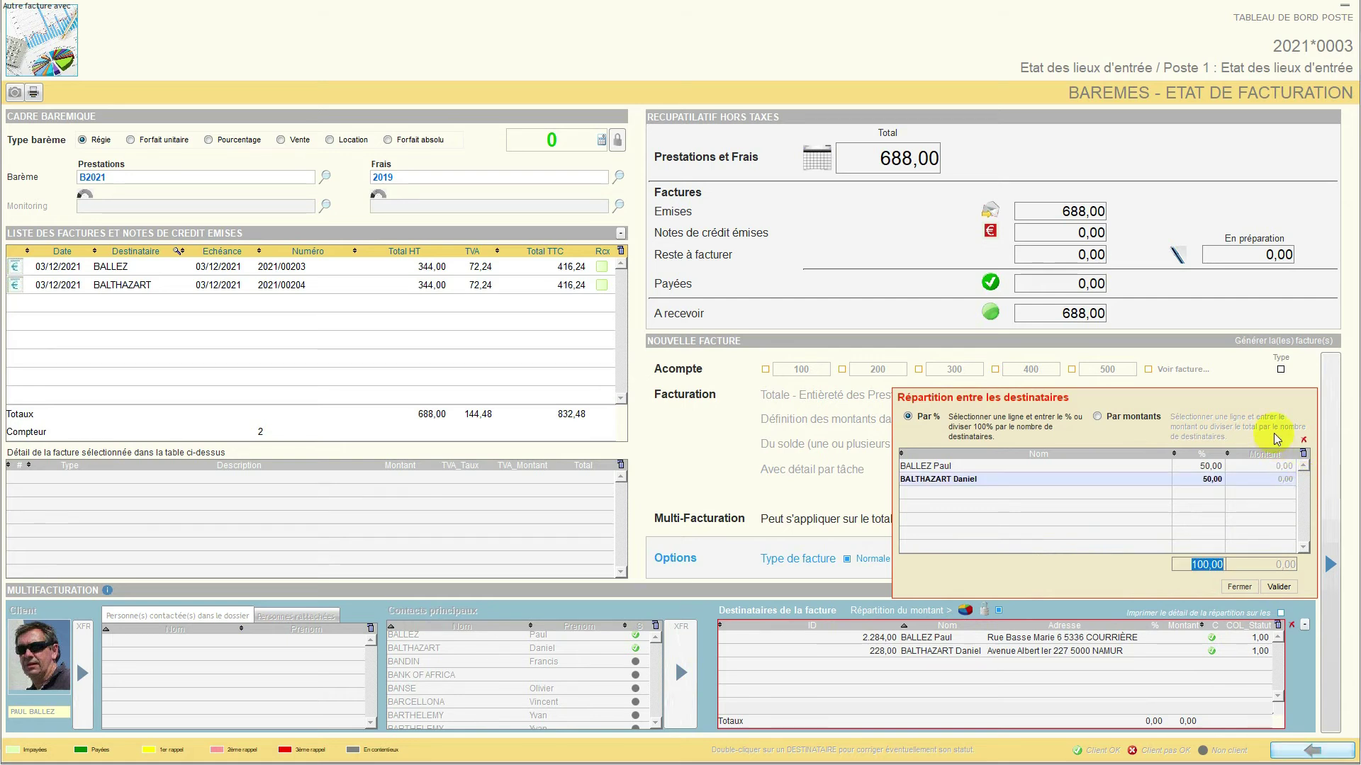
- Validate the distribution between the two recipients, and leave the billing dashboard and the post without saving
click(1275, 589)
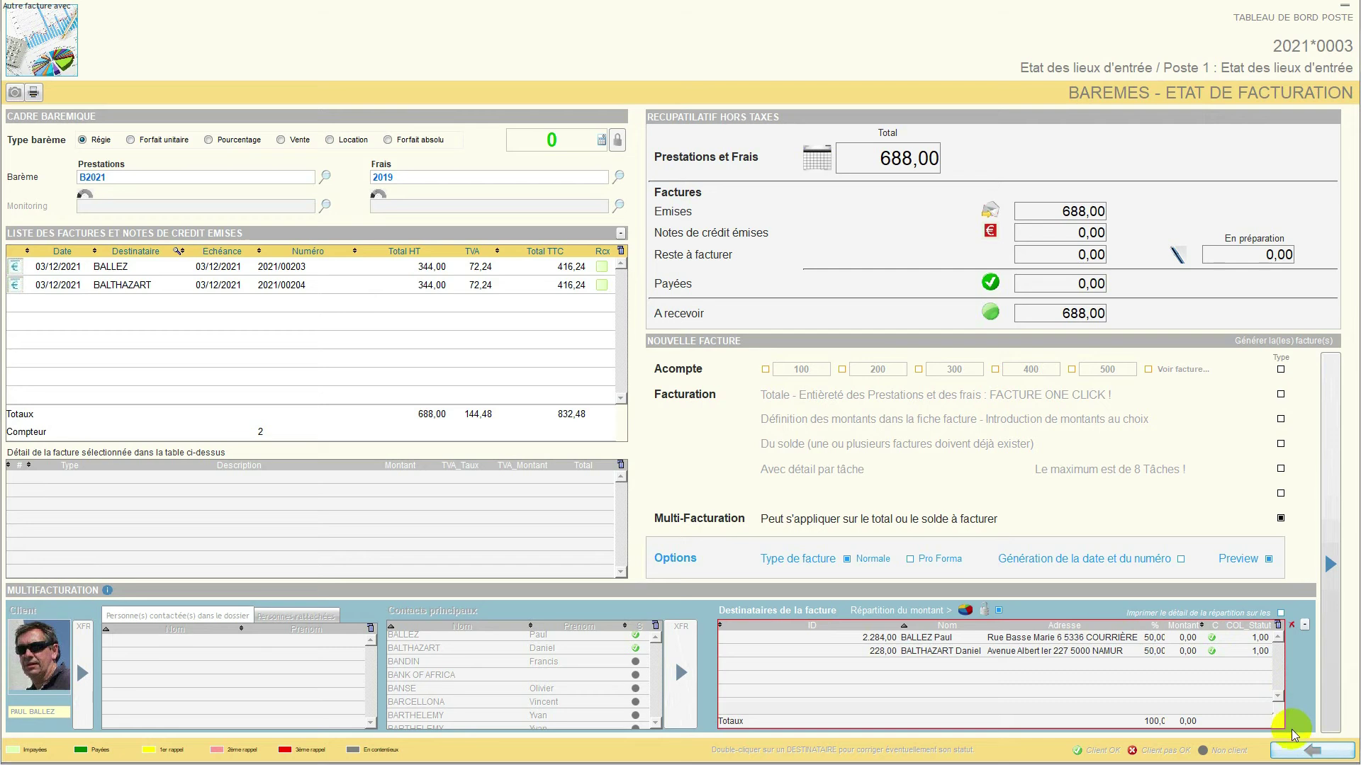
click(1291, 751)
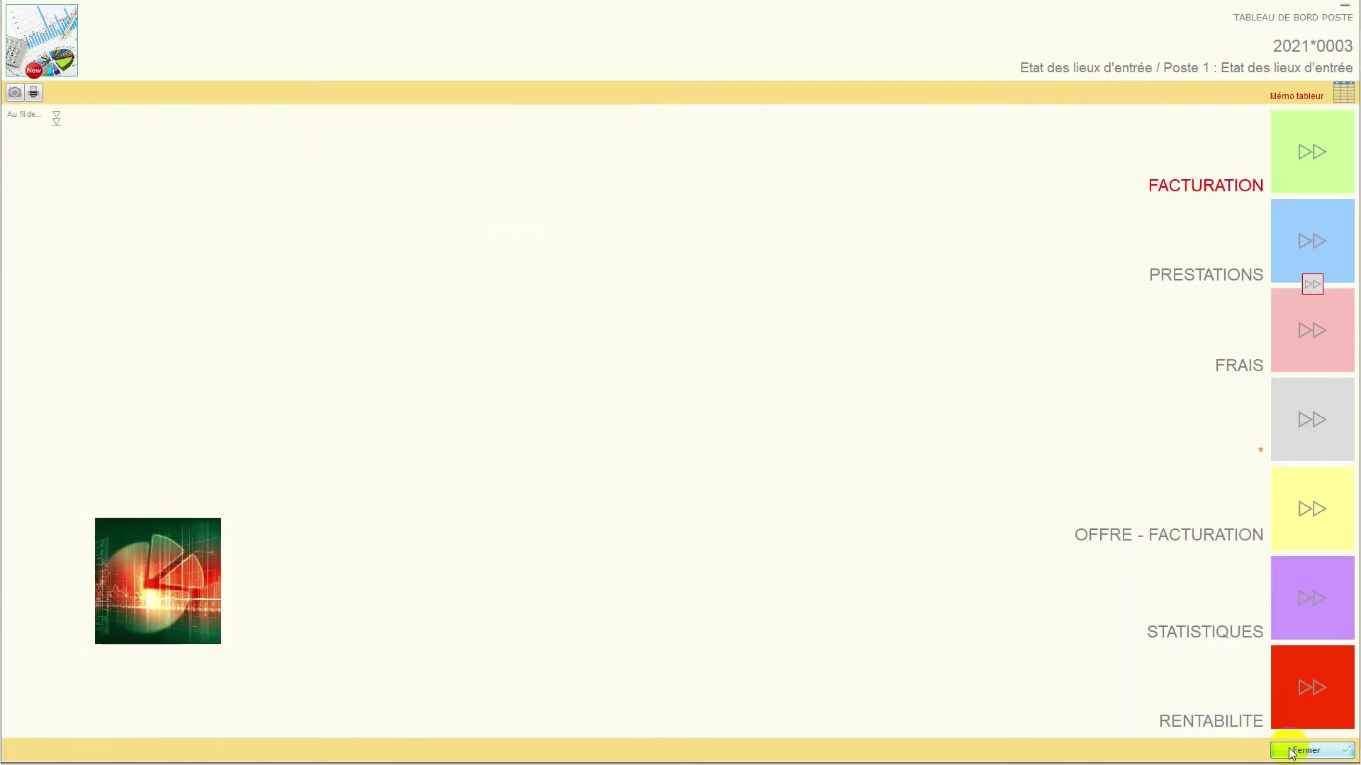
click(1305, 751)
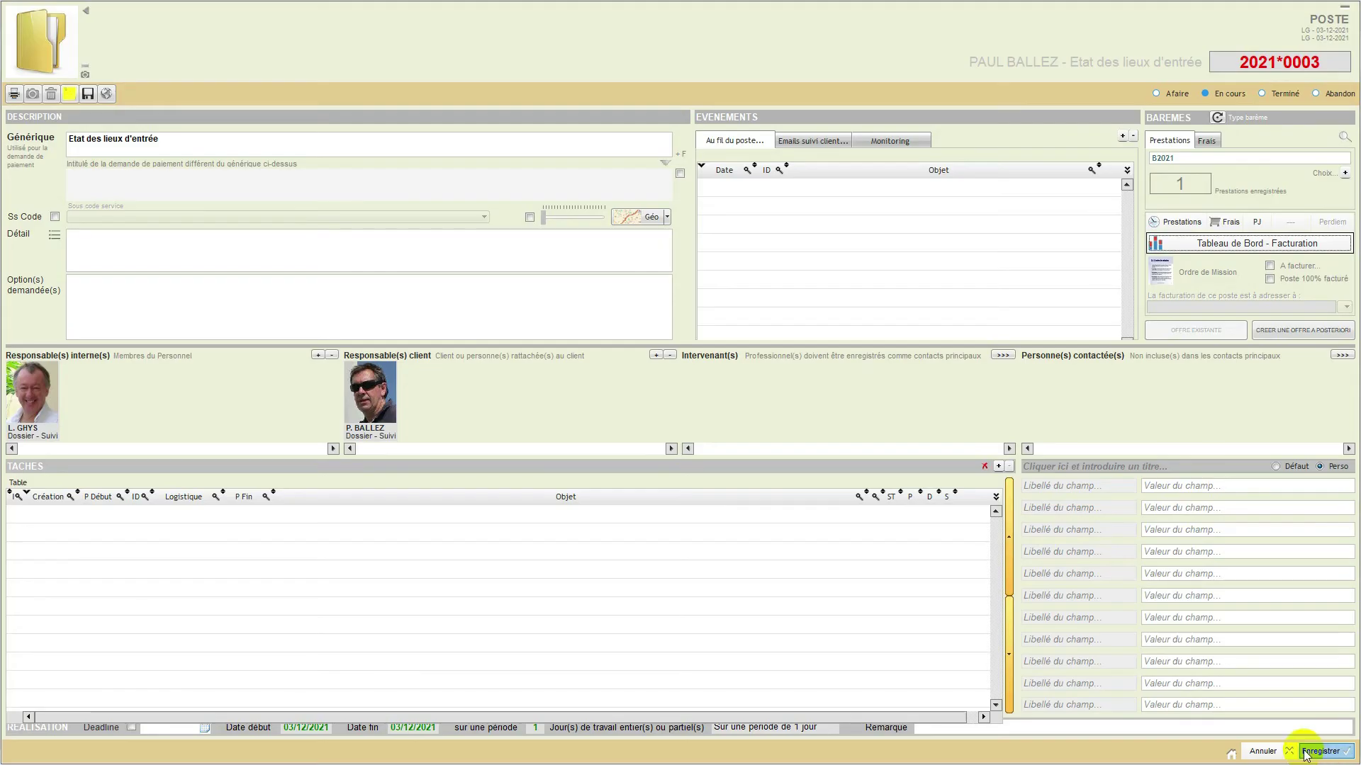
click(1264, 753)
click(1266, 754)
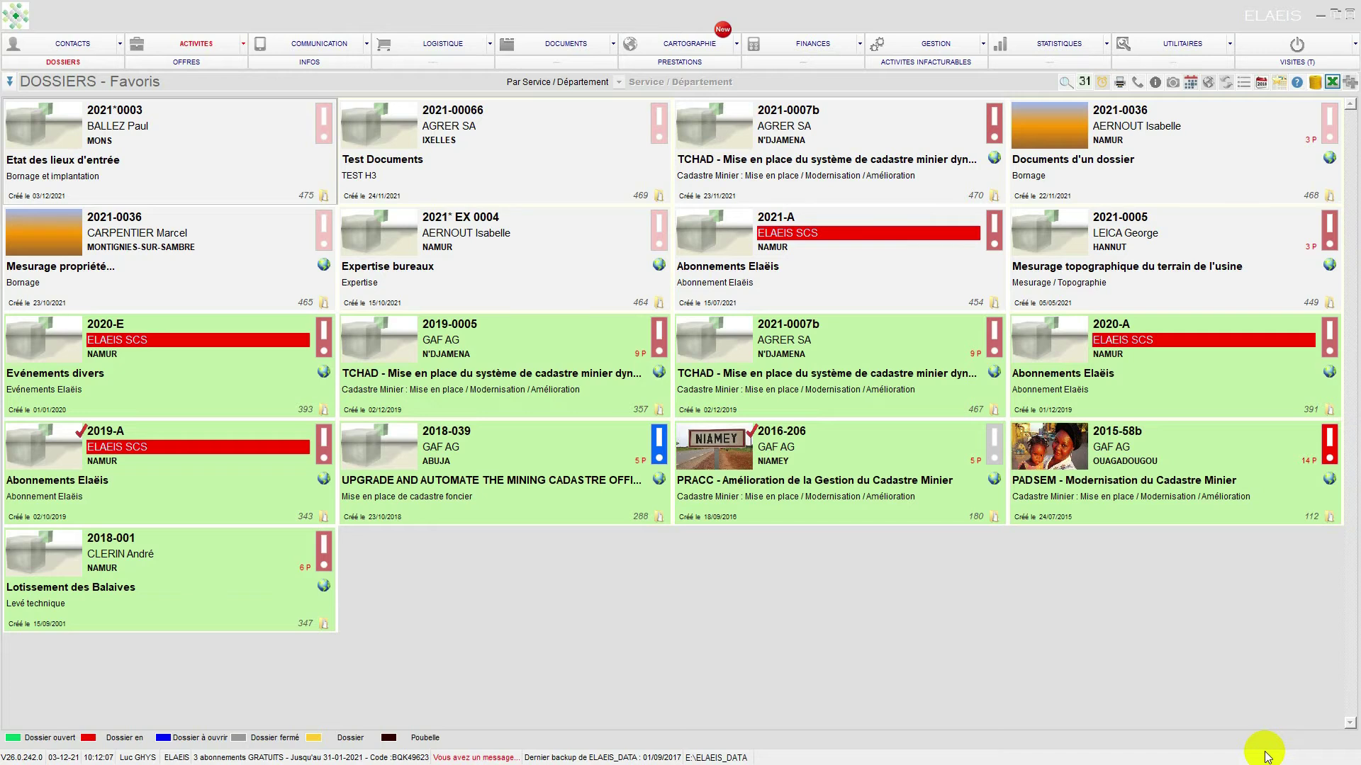
- Open the dossier client's unpaid invoice for "Etat des lieux d'entrée" from the unpaid sales invoices in Finances
click(815, 48)
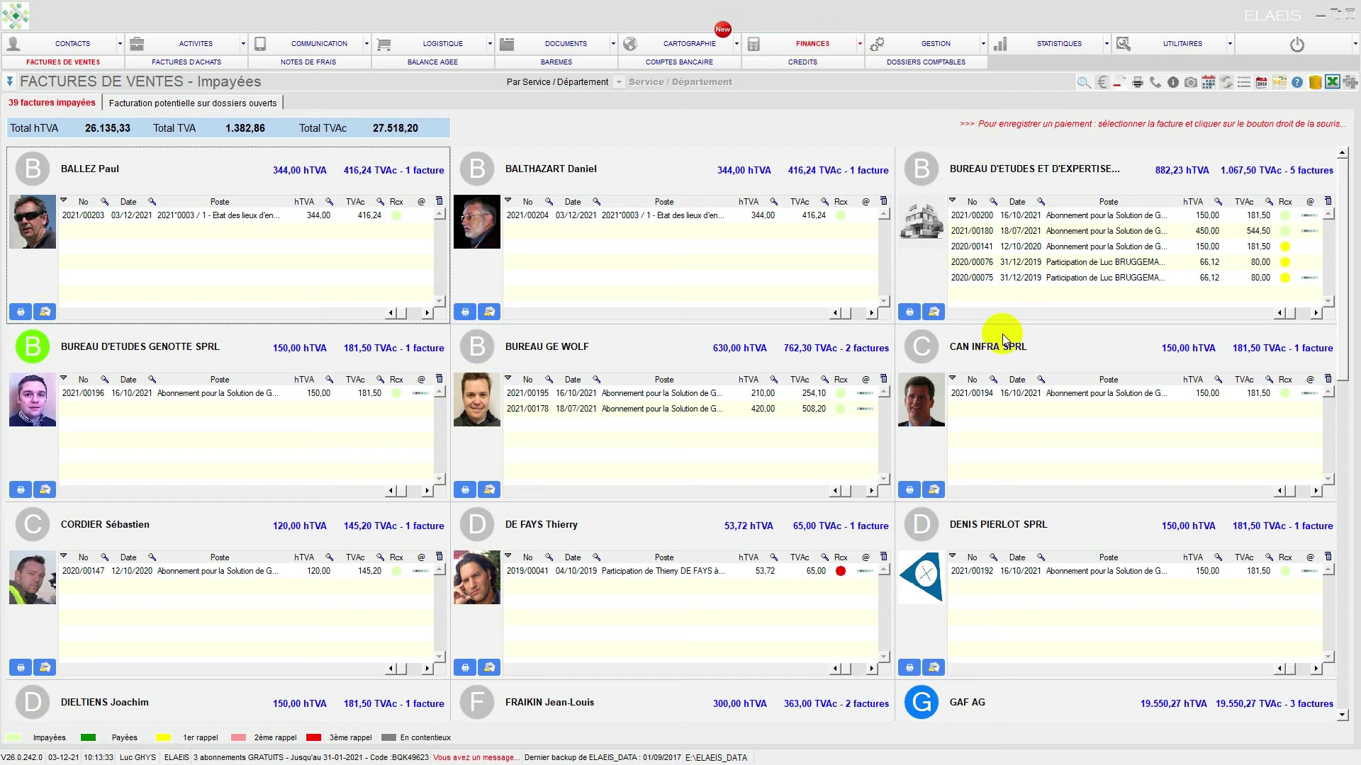
click(146, 217)
double_click(145, 216)
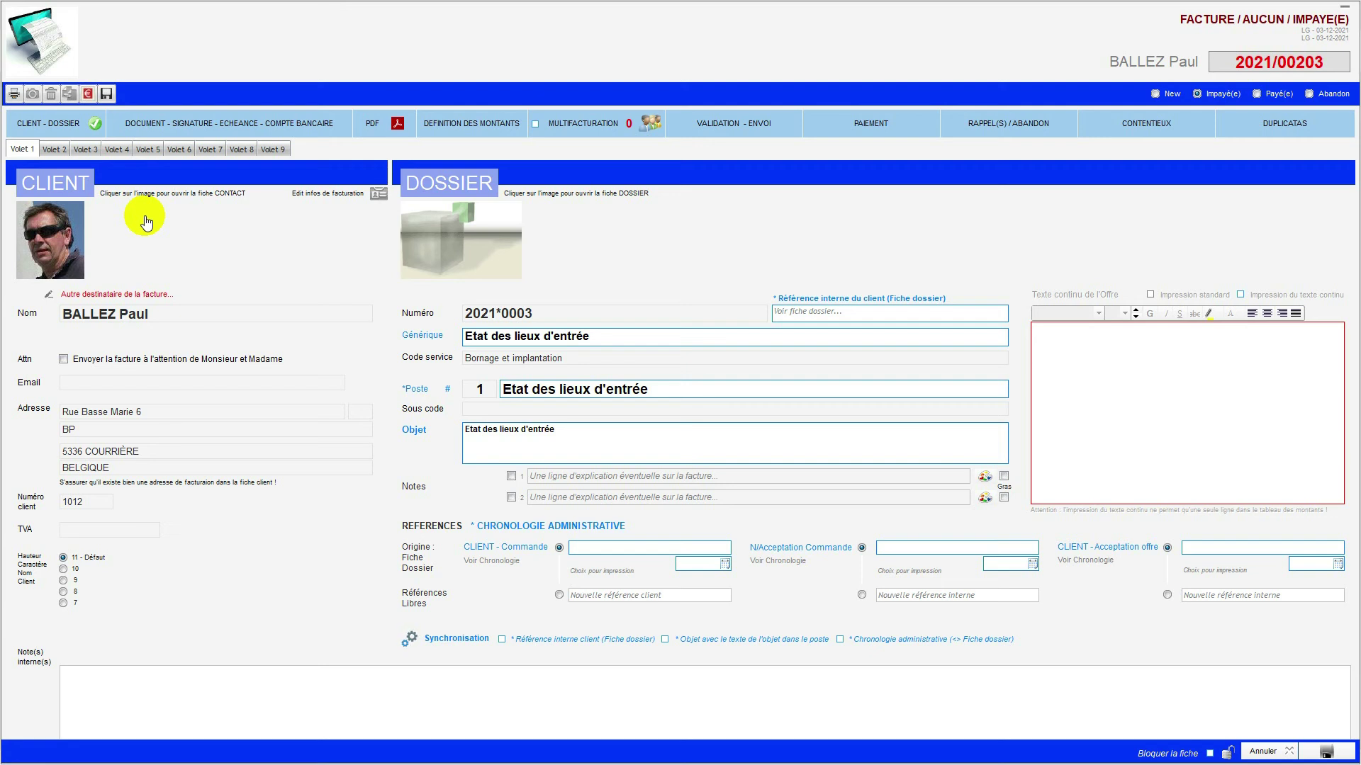
- Block the totals in the invoice's amounts definition, and activate multi-invoicing to open its invoice generation sheet
click(535, 124)
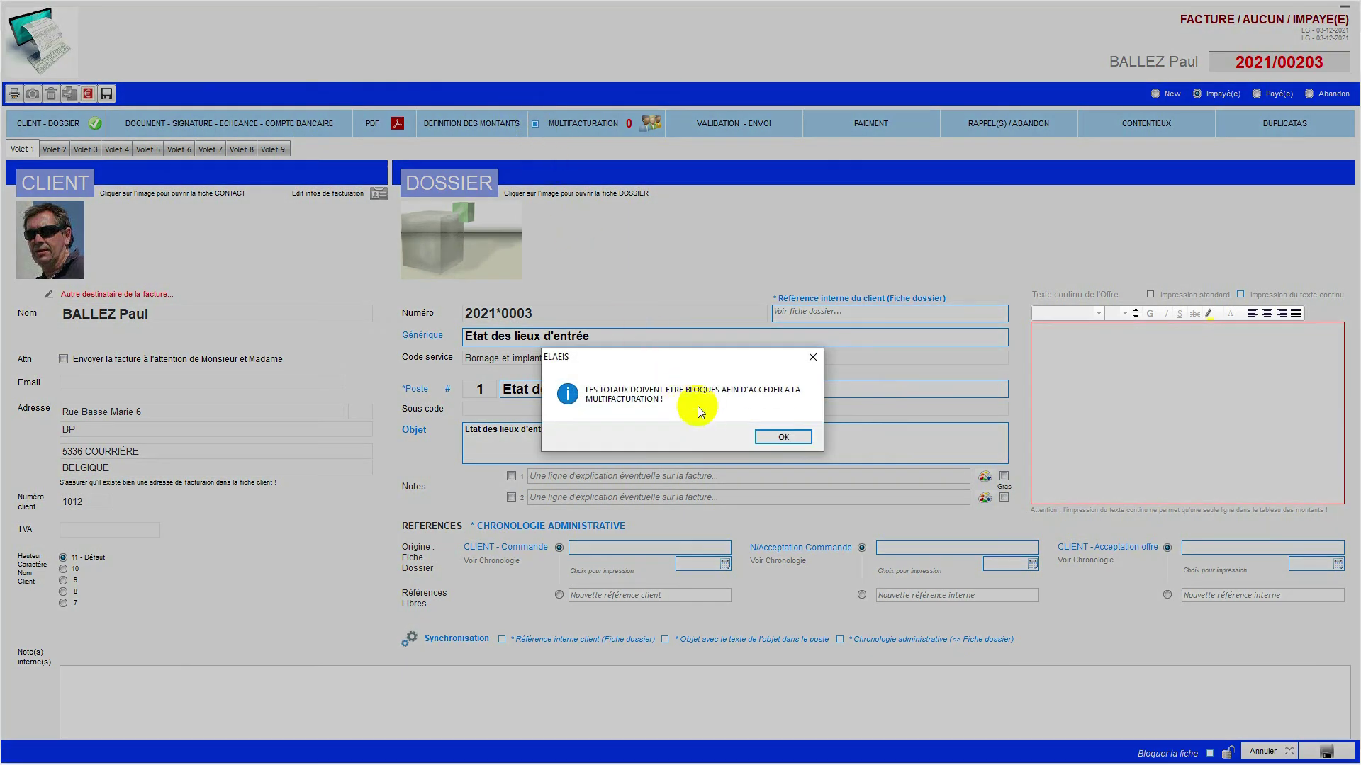
click(784, 437)
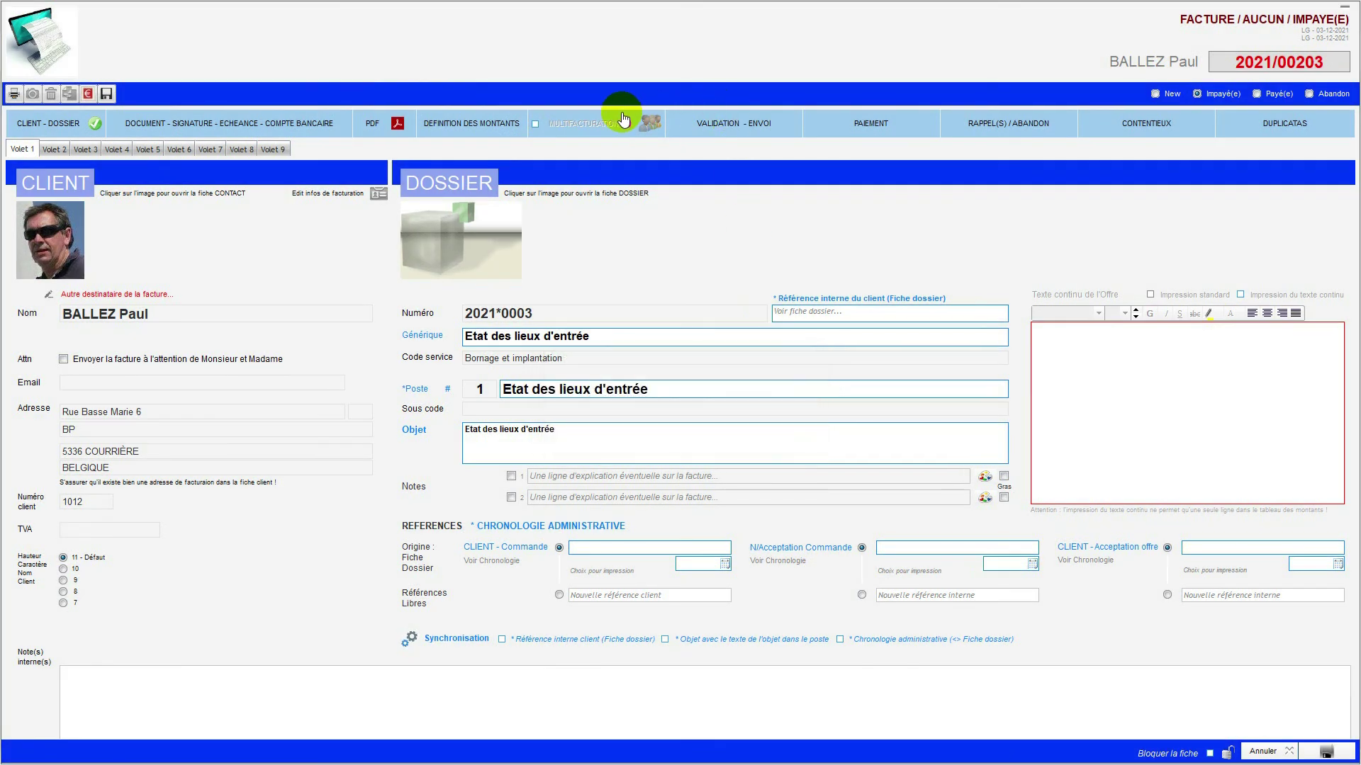
click(485, 134)
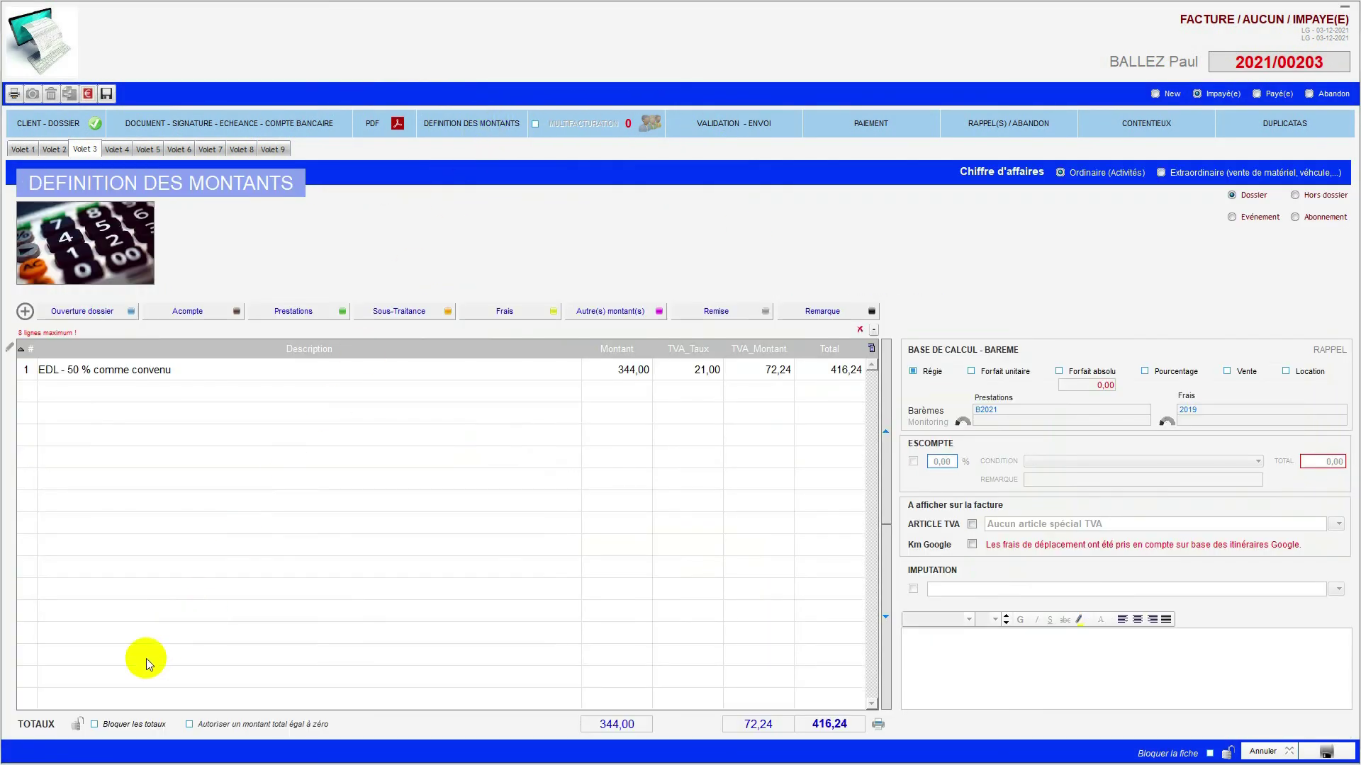
click(95, 724)
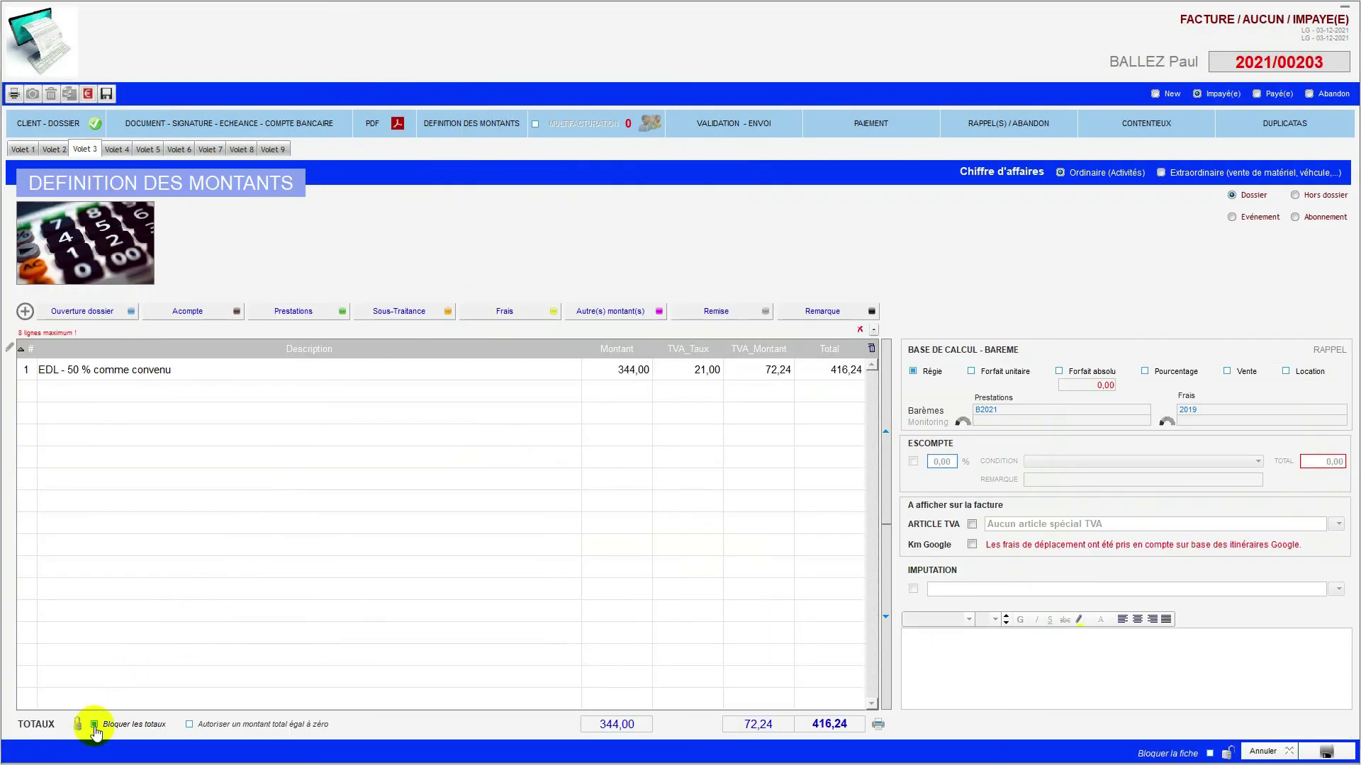
click(535, 125)
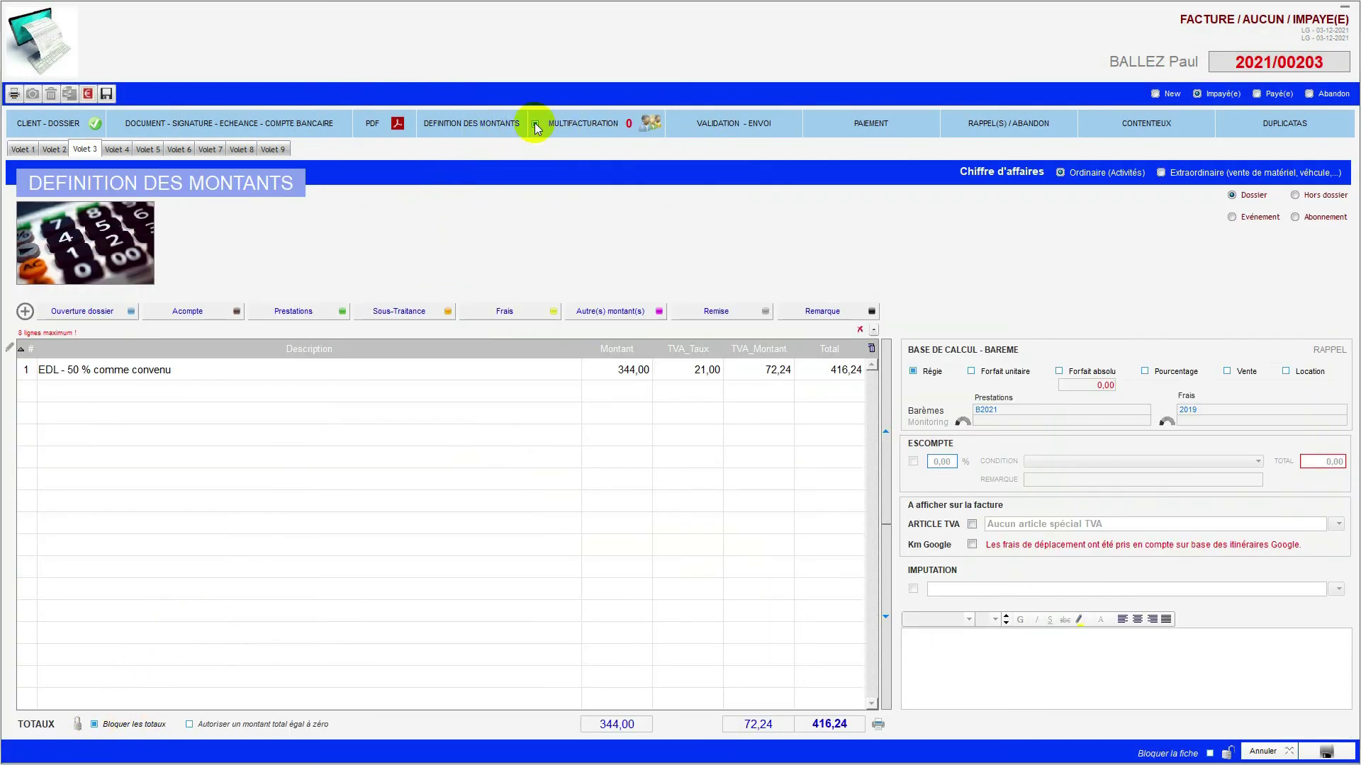
click(573, 124)
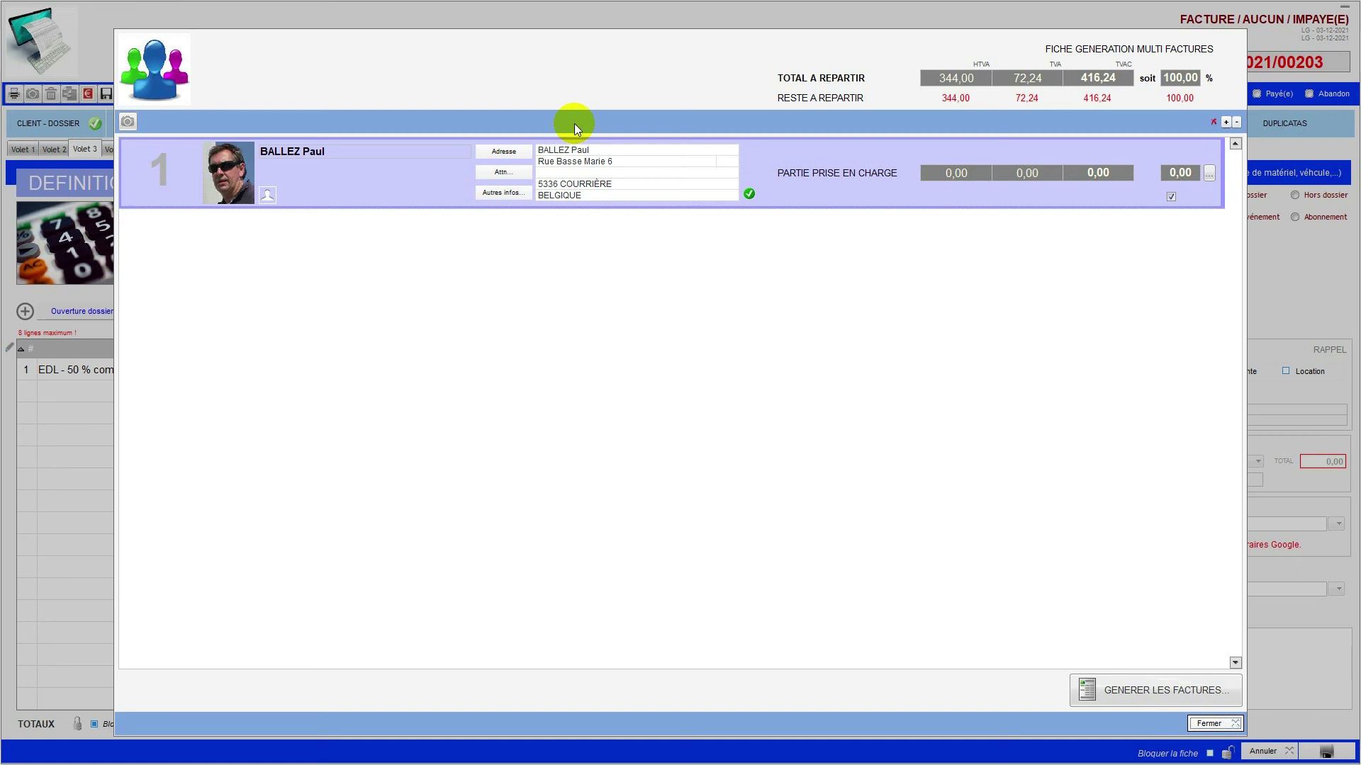
- Add the duplicated invoice's client from the client list as a second recipient of the multi-invoice
click(1223, 124)
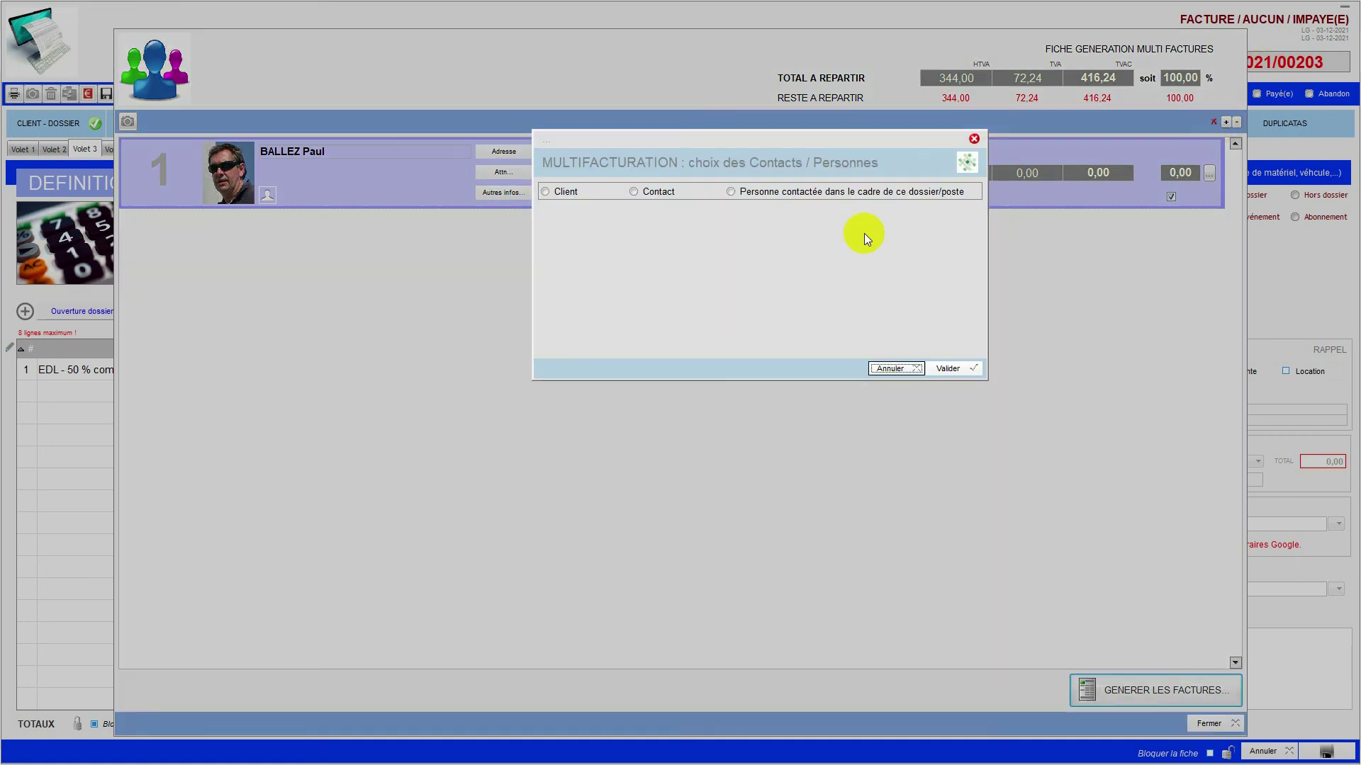
click(545, 189)
click(700, 232)
scroll(667, 389, down, 4)
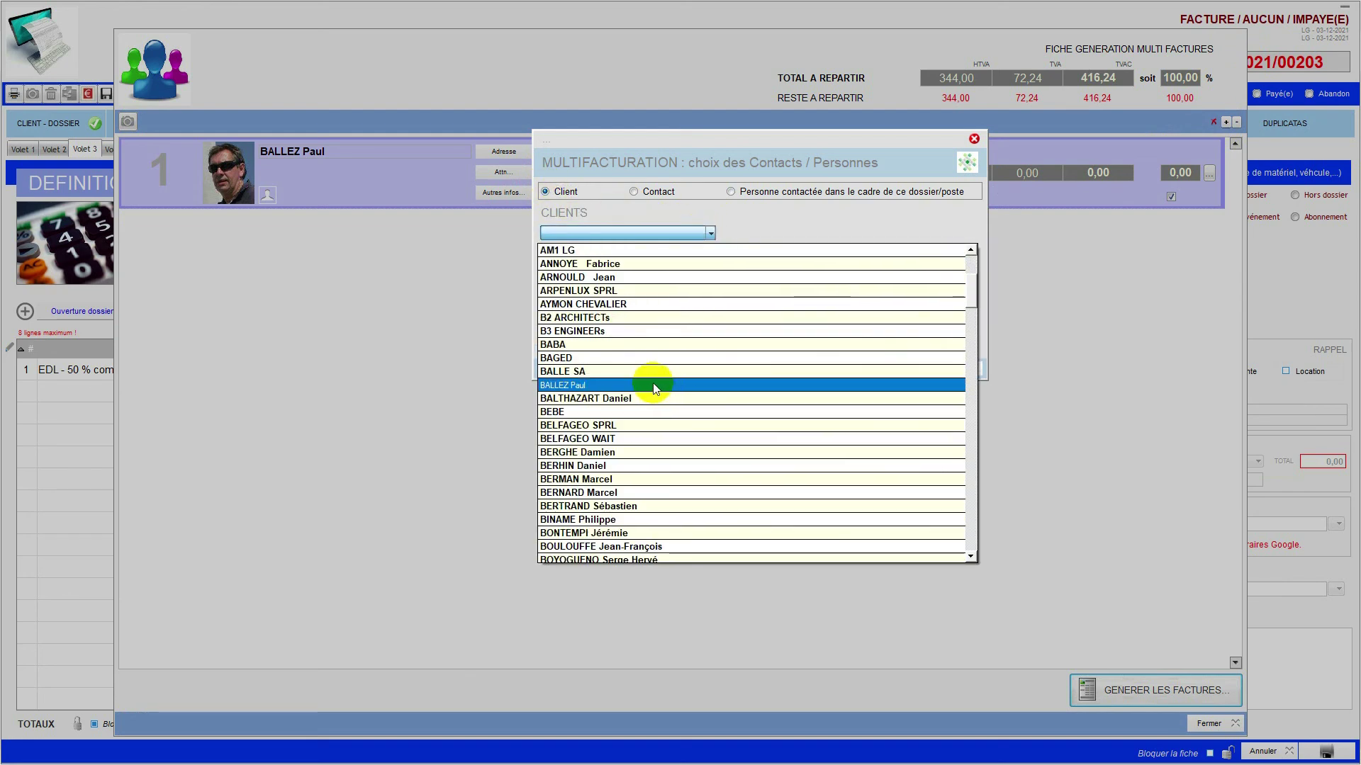
click(647, 399)
click(947, 367)
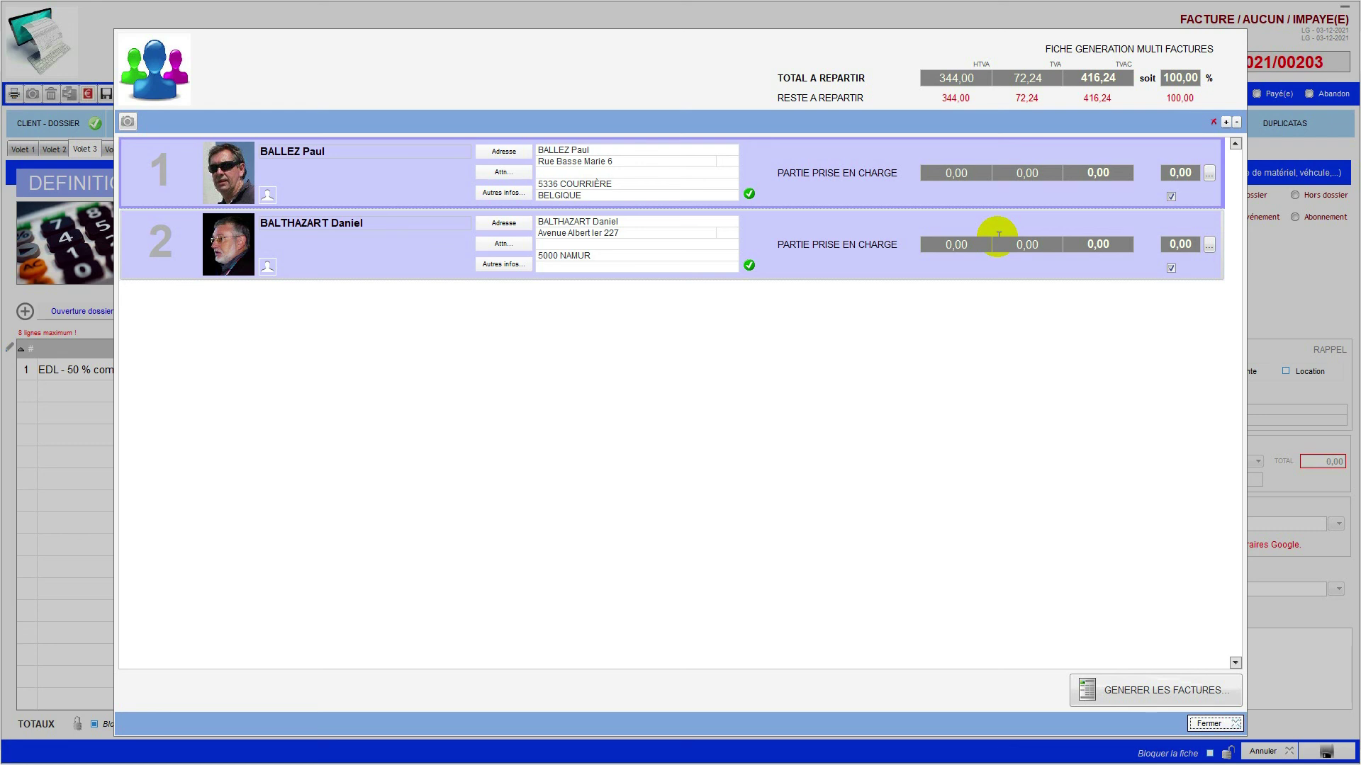
click(998, 234)
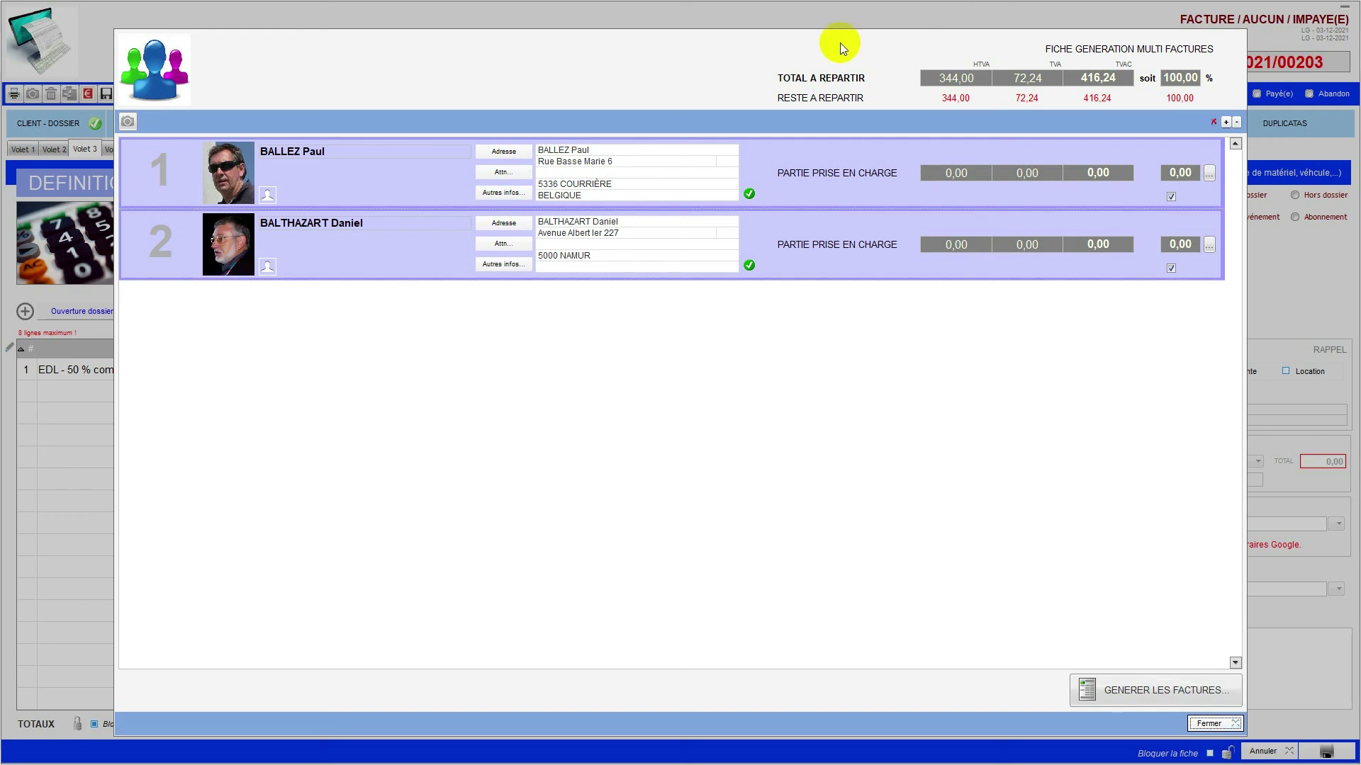
- Add the client AGRER SA as a third recipient of the multi-invoice
click(1225, 122)
click(545, 192)
click(711, 233)
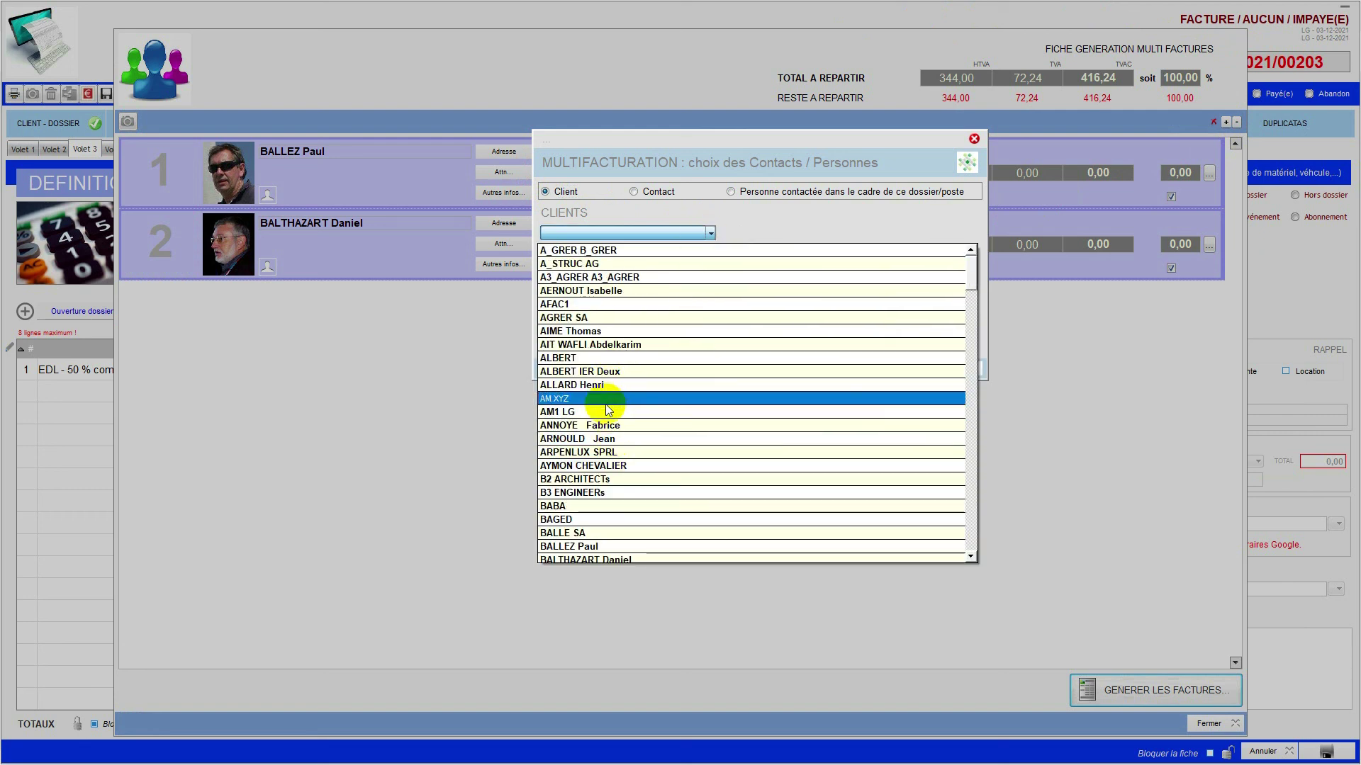
click(587, 323)
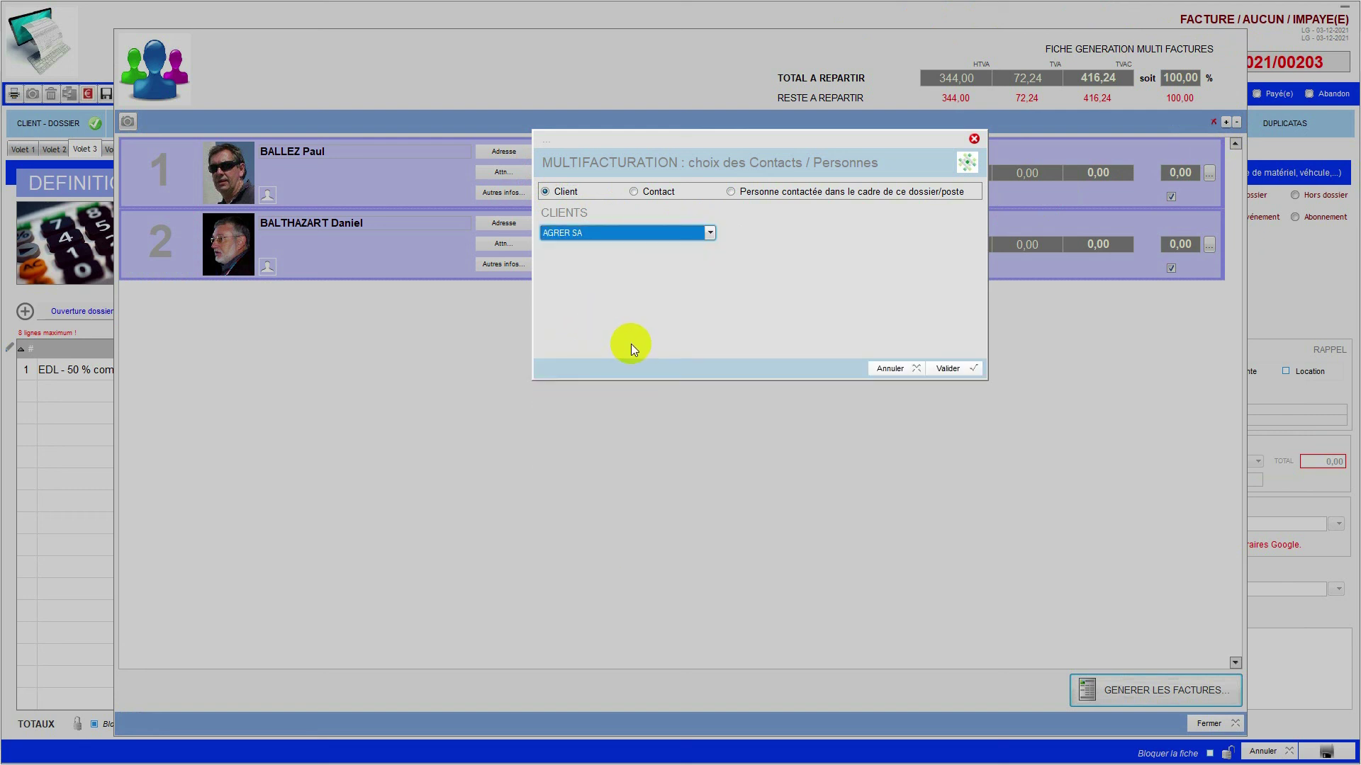
click(947, 368)
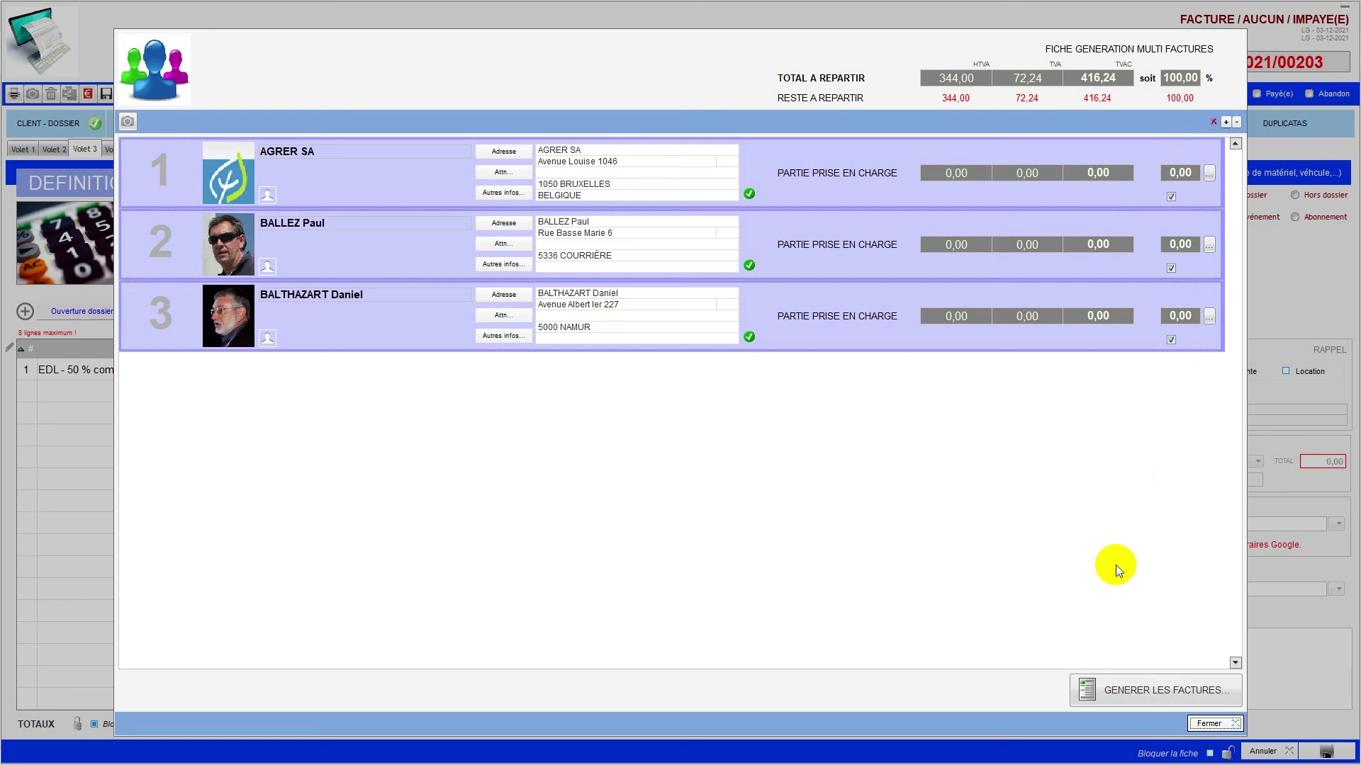
- Close the multi-invoice generation sheet and leave the invoice without saving the changes
click(1202, 724)
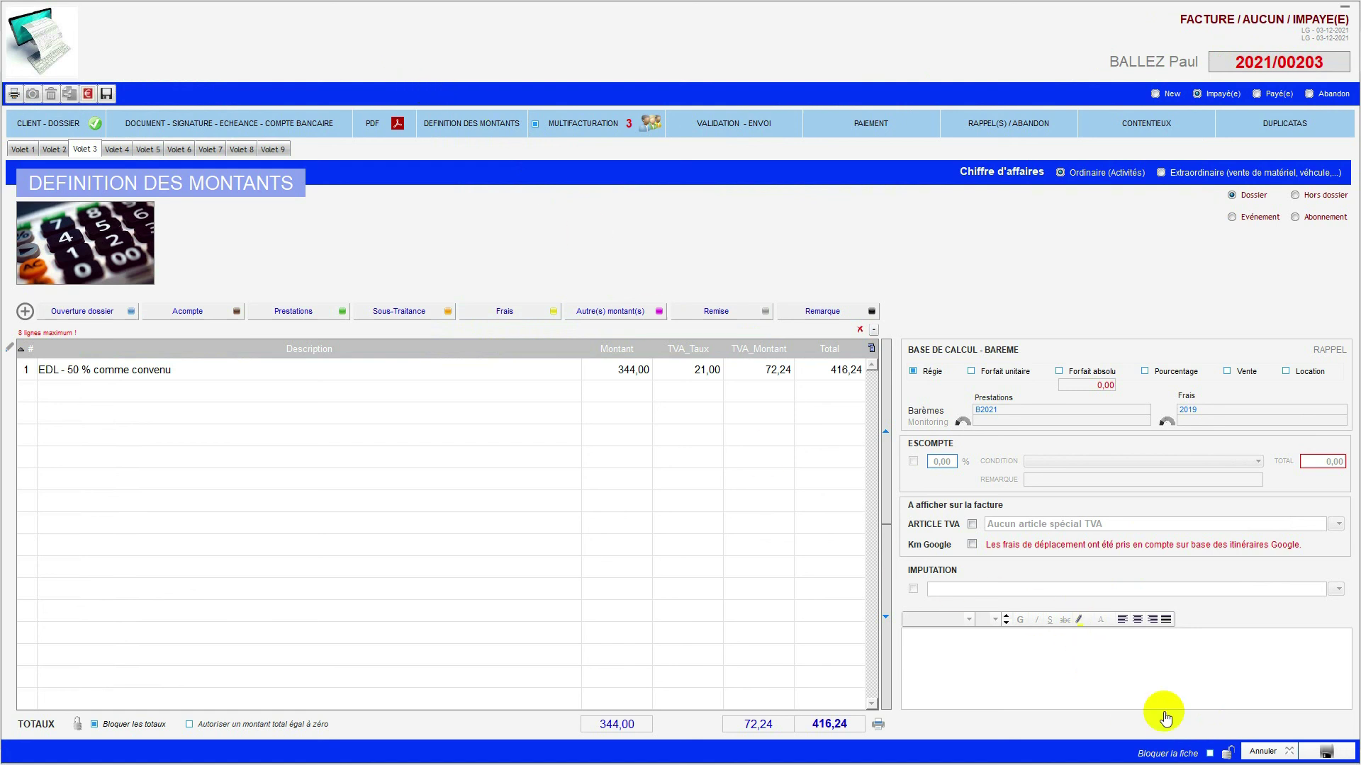
click(1262, 751)
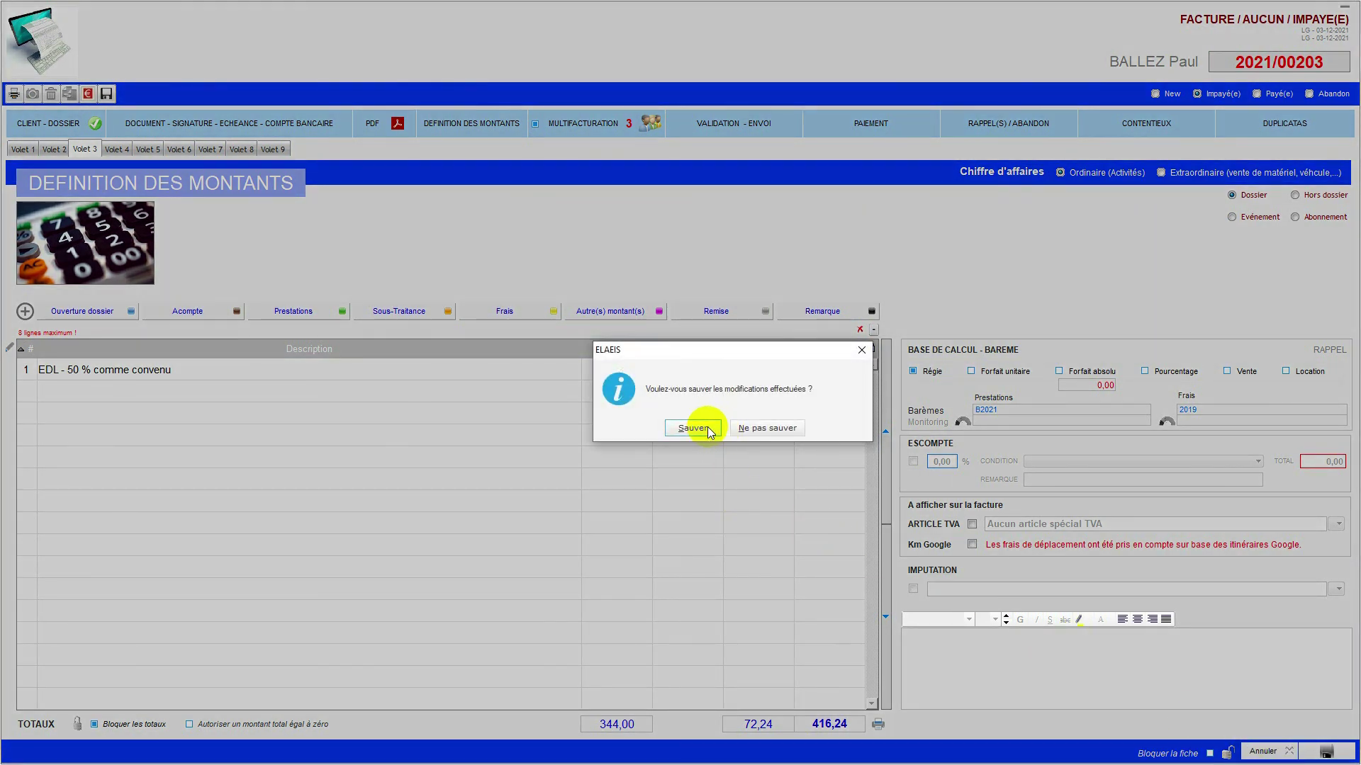
click(747, 425)
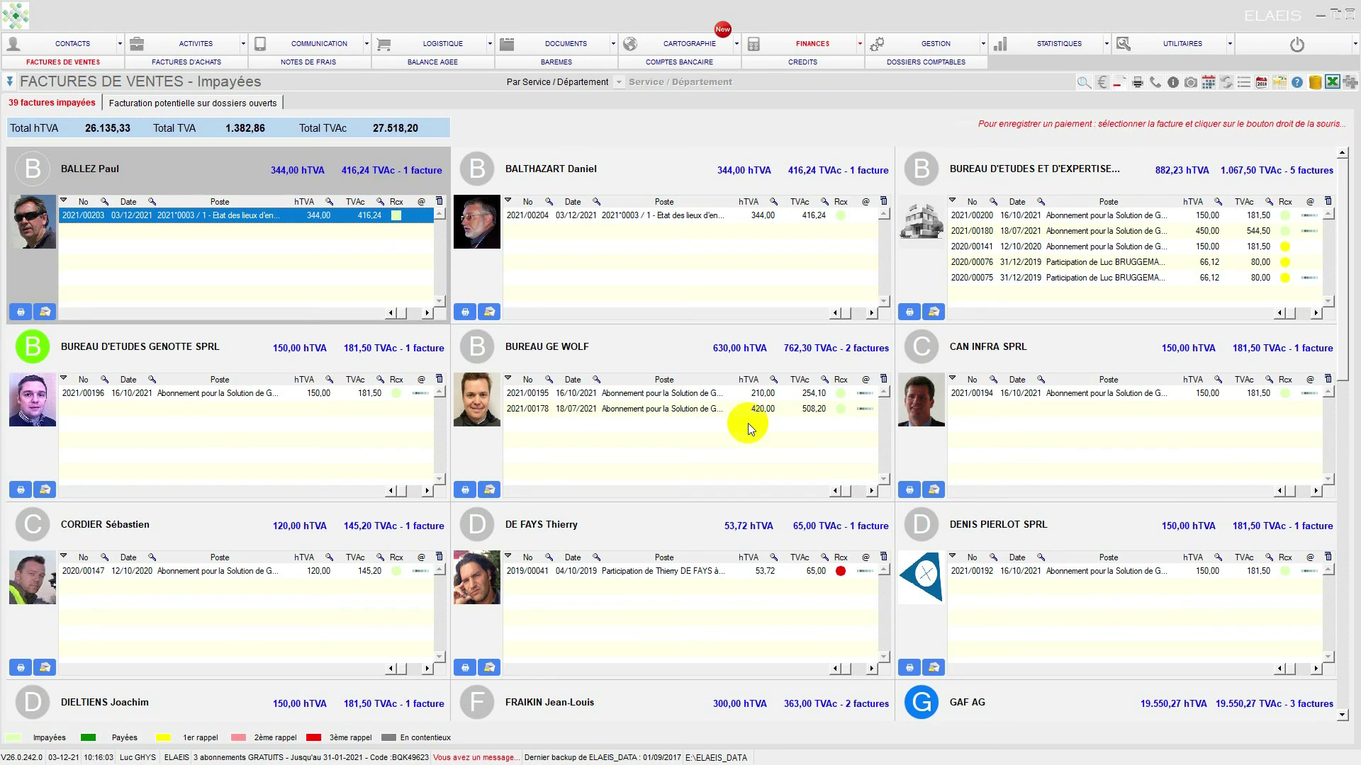